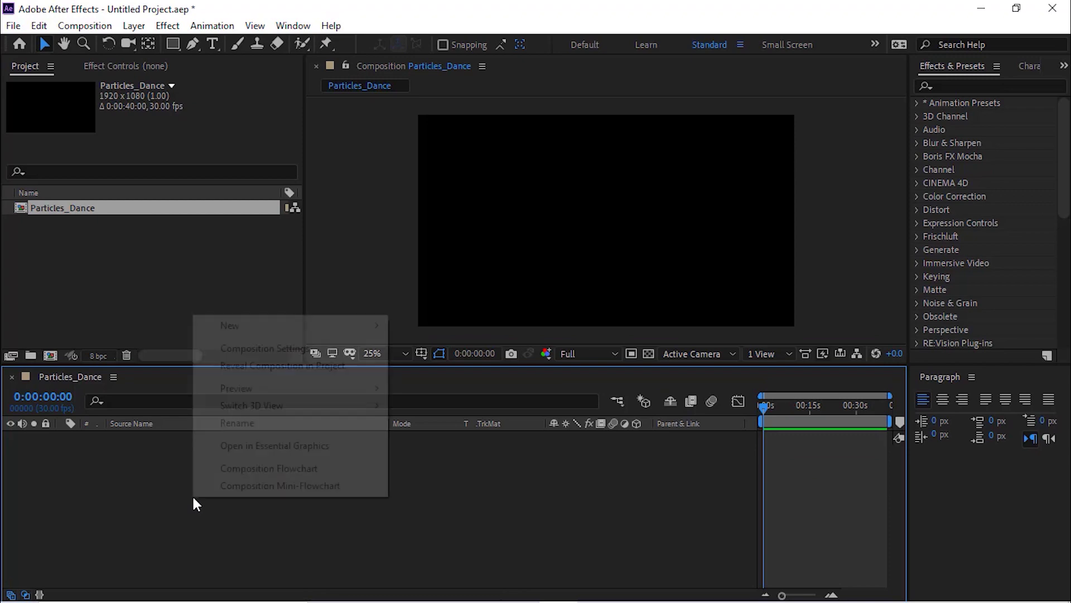
Create a black solid layer named Floor in the Particles_Dance composition.
mouse_move(281, 329)
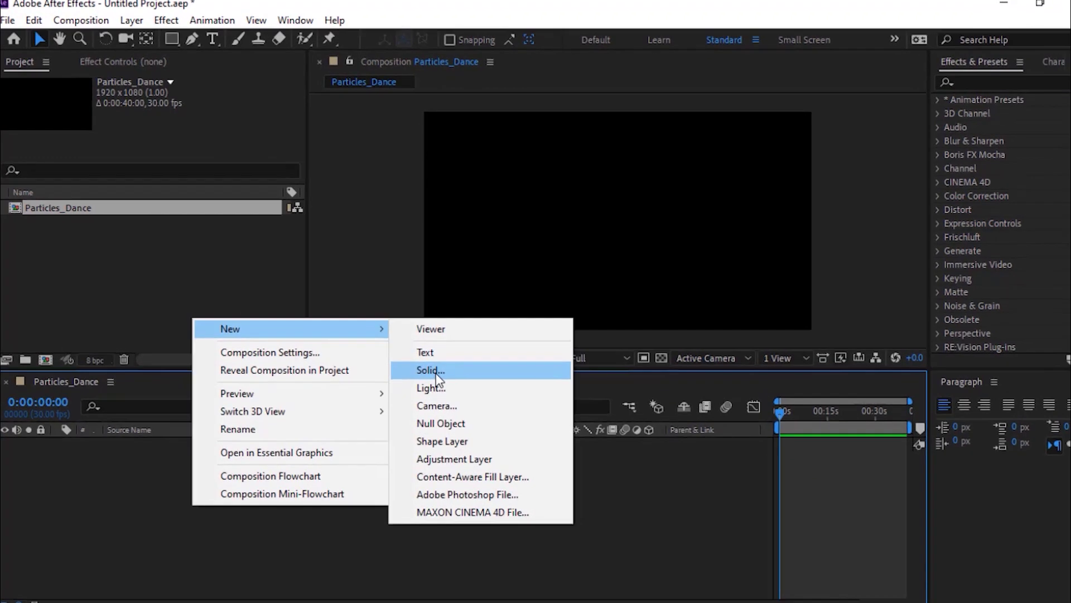
click(433, 370)
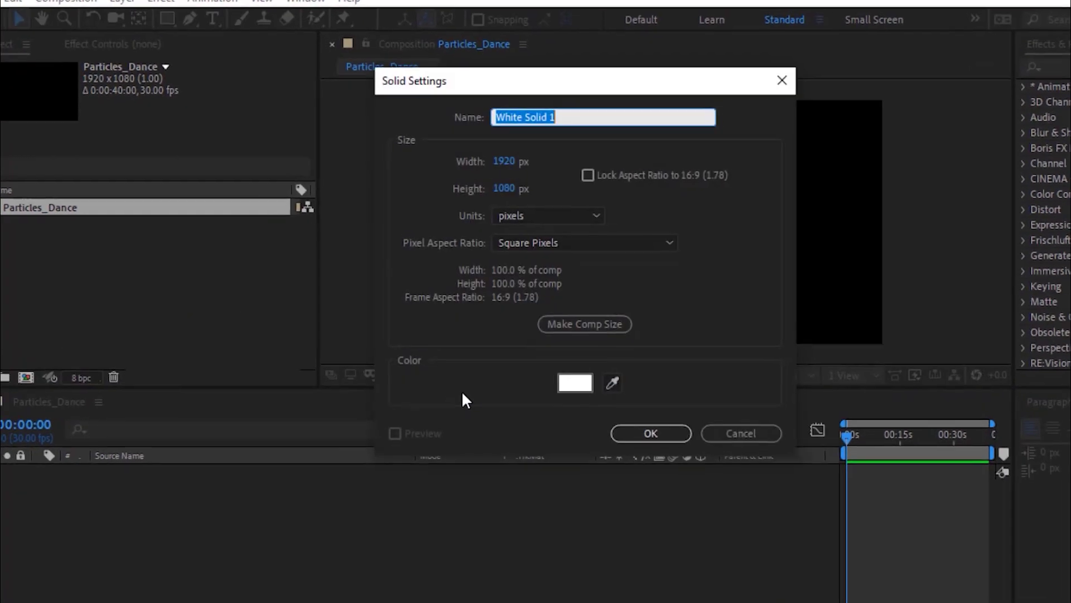
text(Floor)
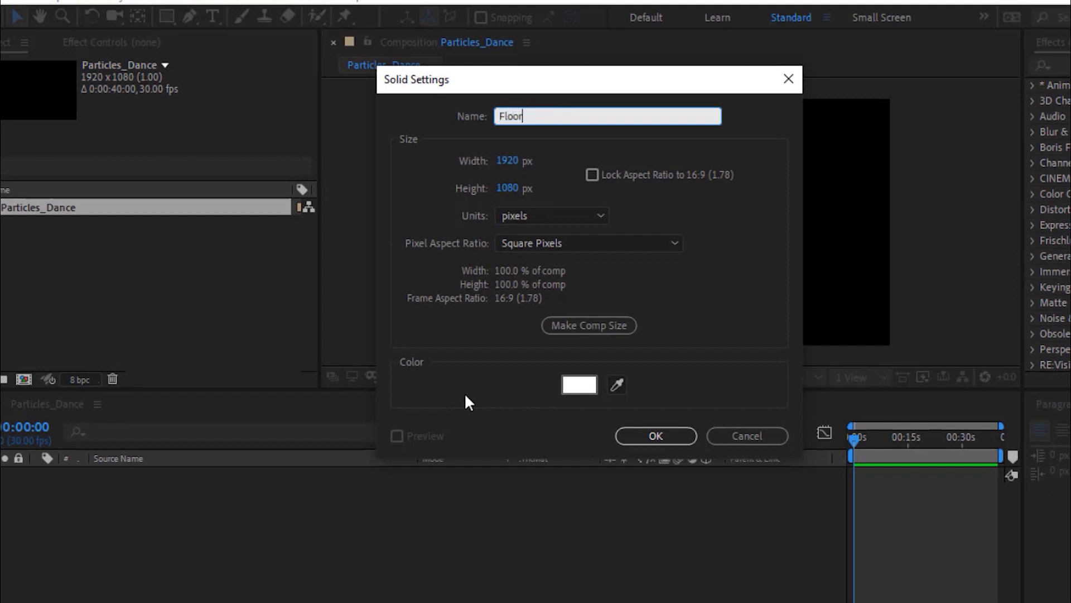
click(583, 385)
drag(596, 299, 495, 428)
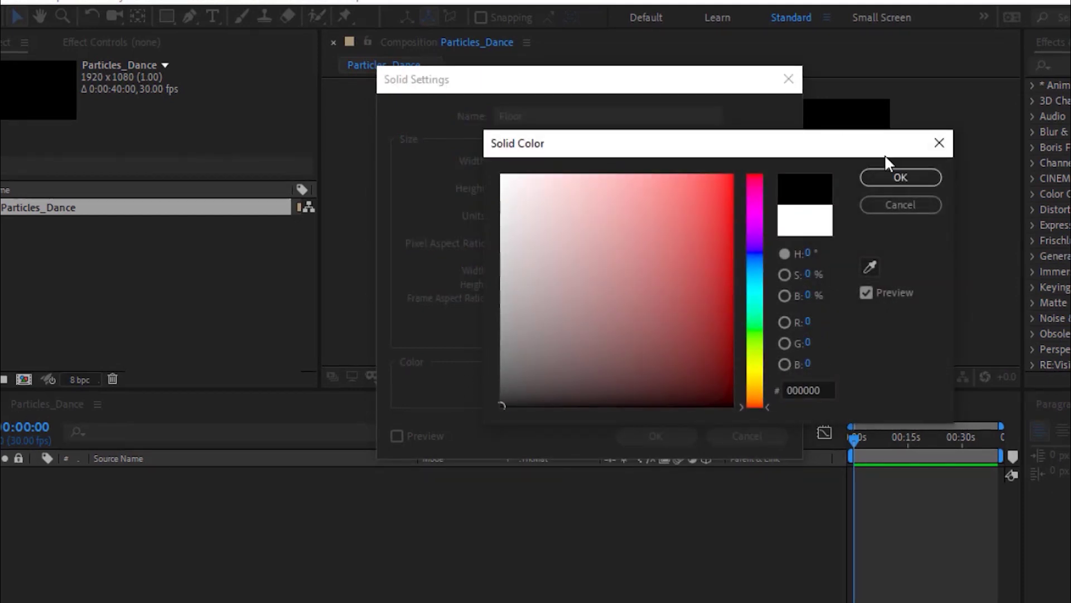
click(896, 178)
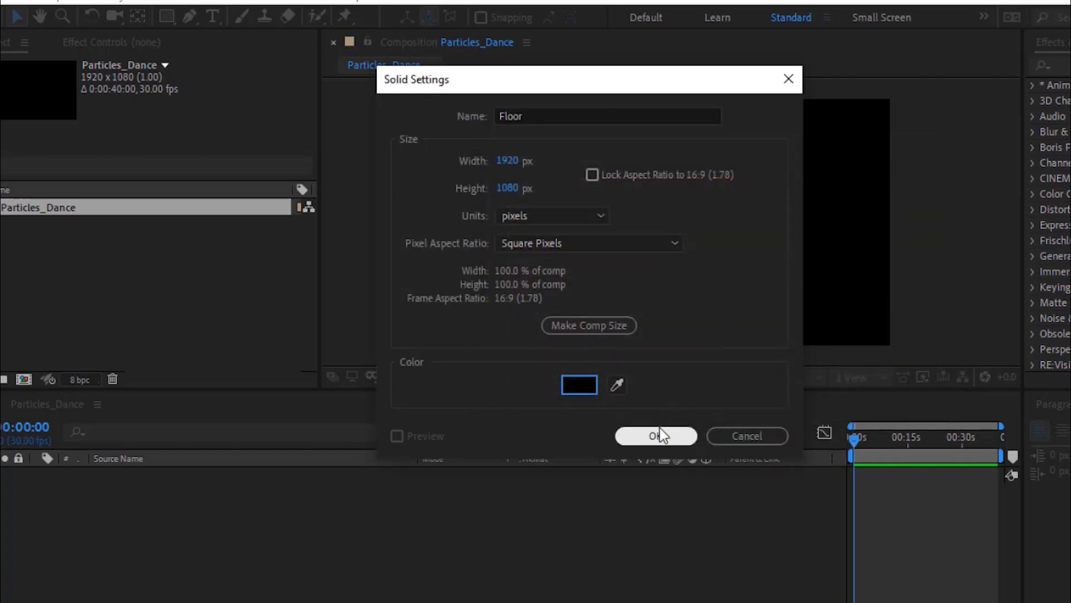
click(658, 428)
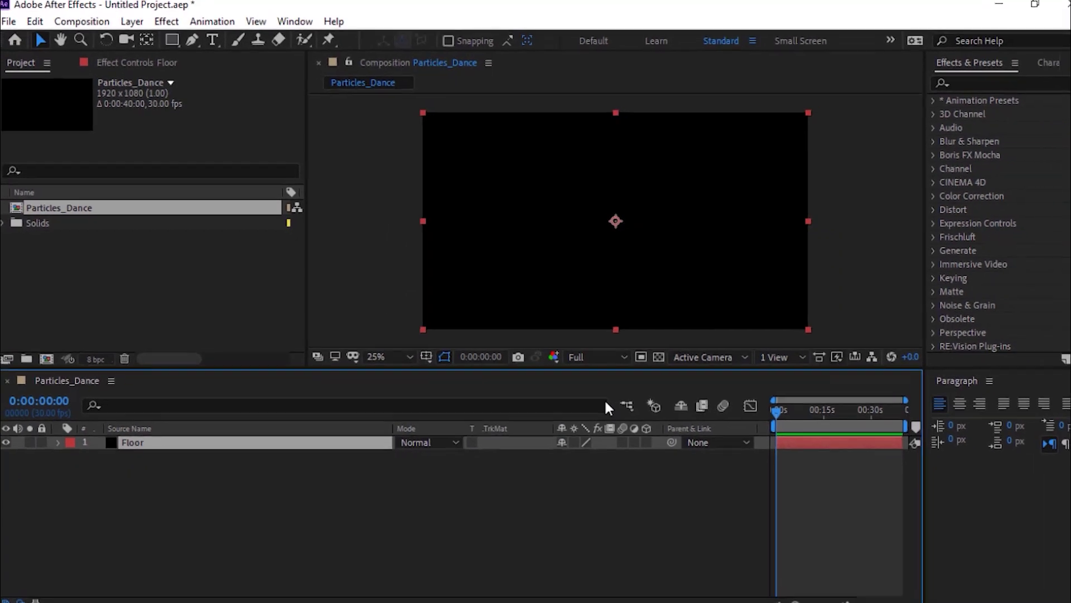
Resize the Floor solid to 2000 px wide and 2000 px high.
key(ctrl+shift+y)
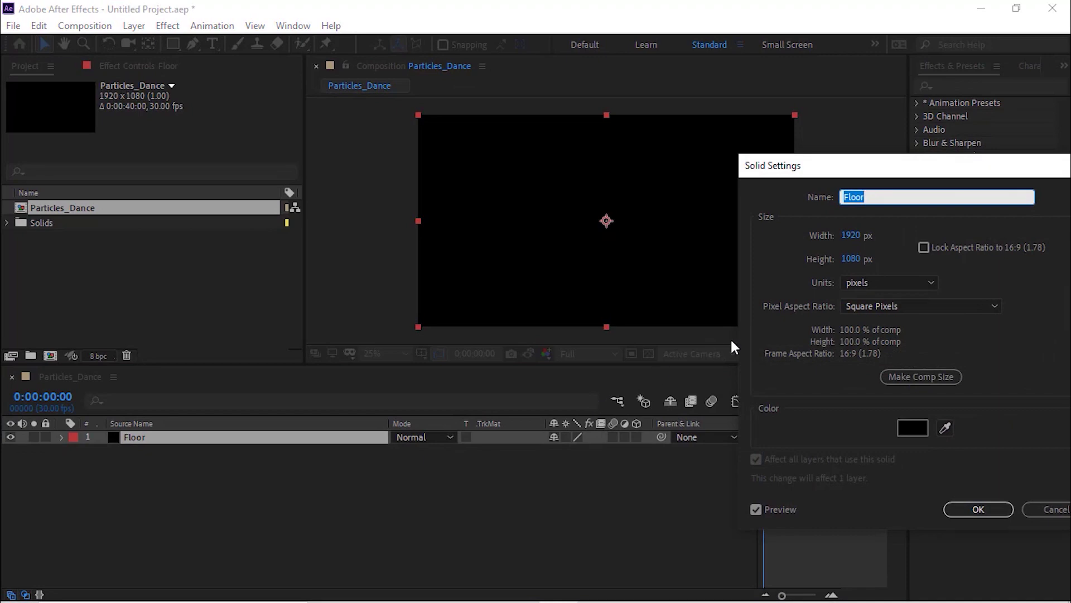
drag(918, 170, 471, 114)
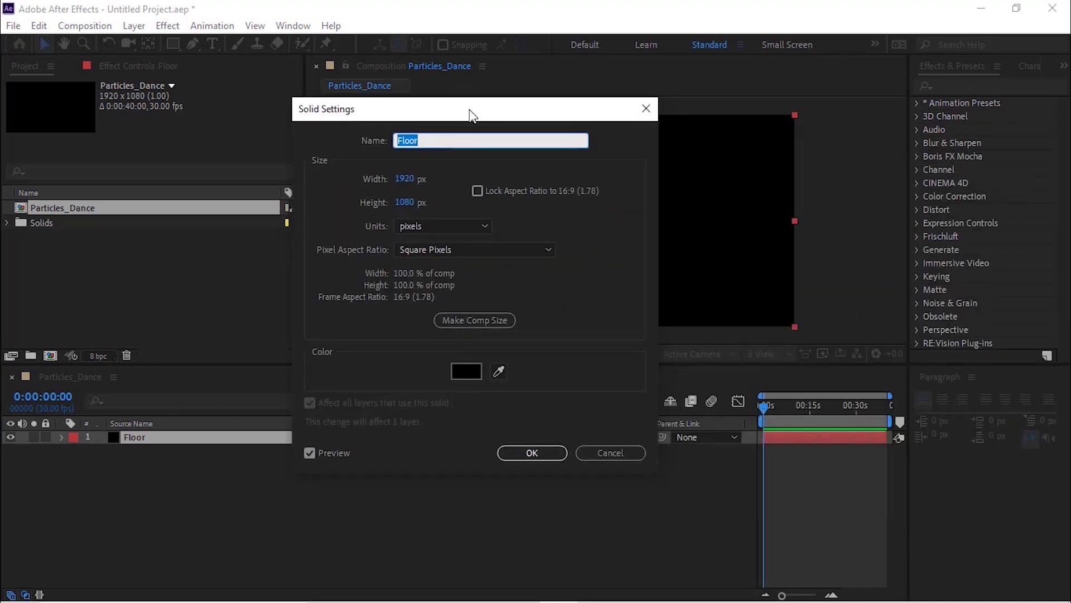
key(Tab)
text(2000)
key(Tab)
text(200)
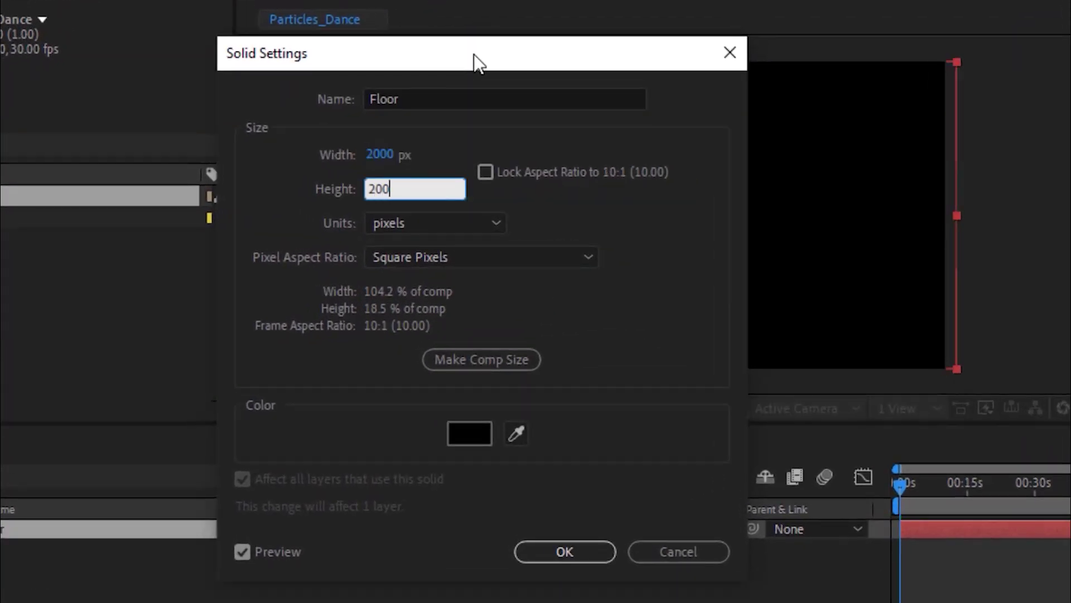
text(0)
key(Return)
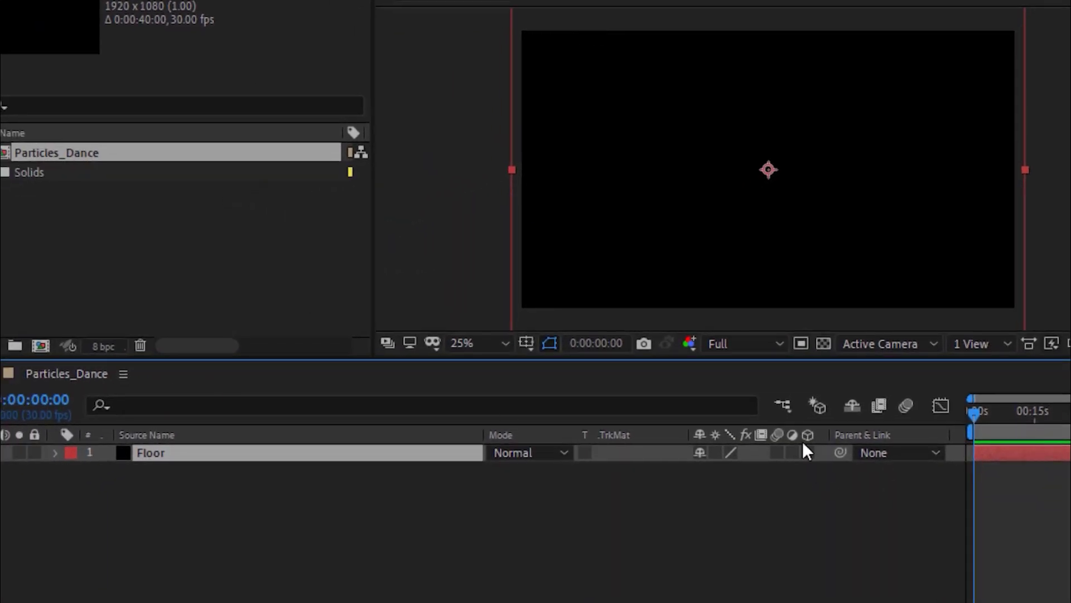
Make the Floor layer 3D and set its X Rotation to 90°.
click(809, 453)
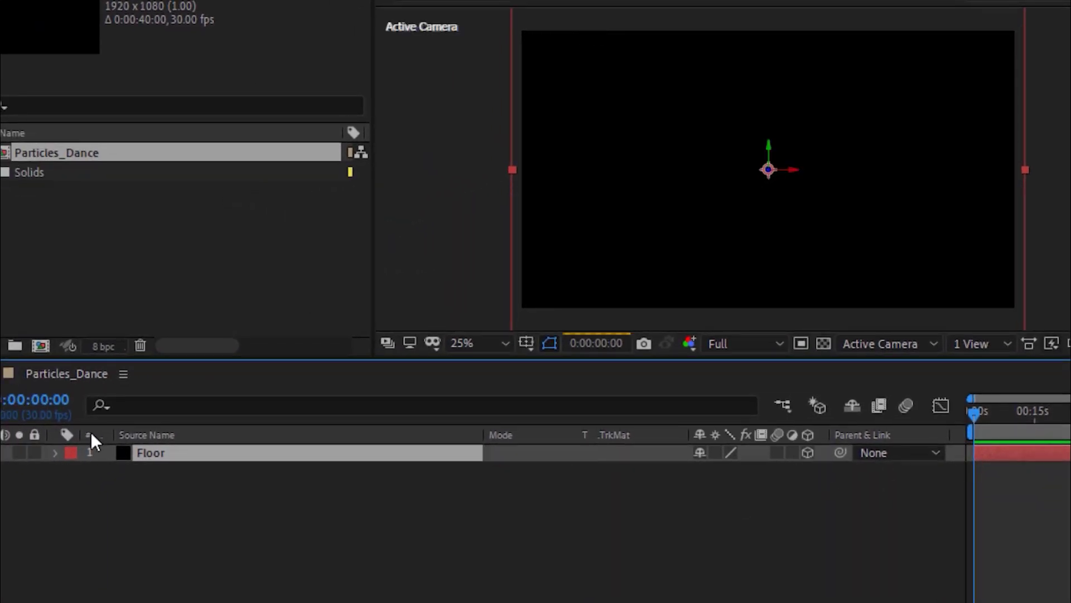
click(56, 453)
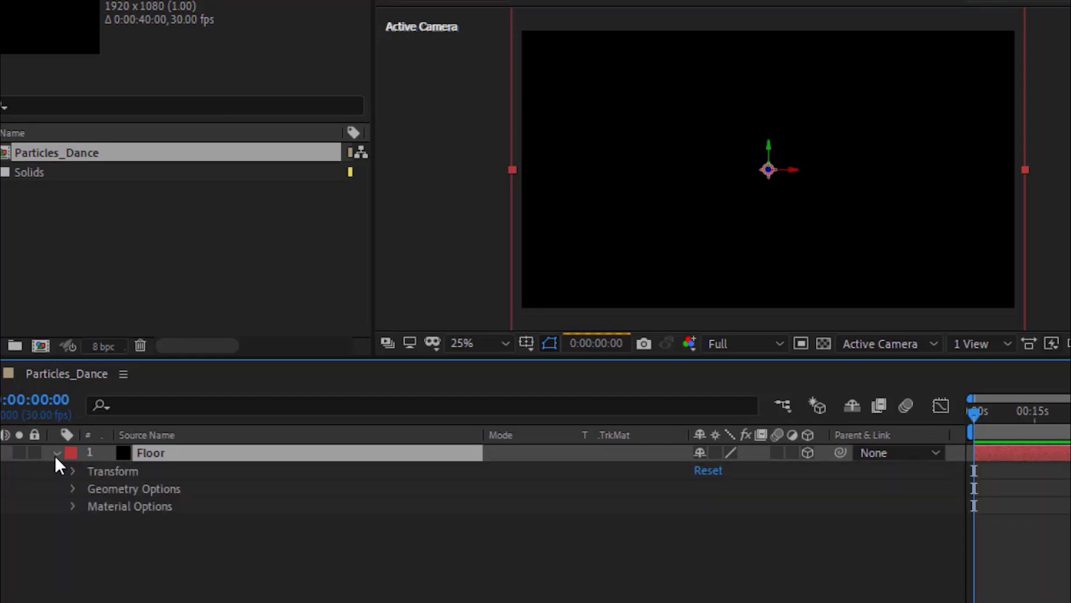
click(73, 471)
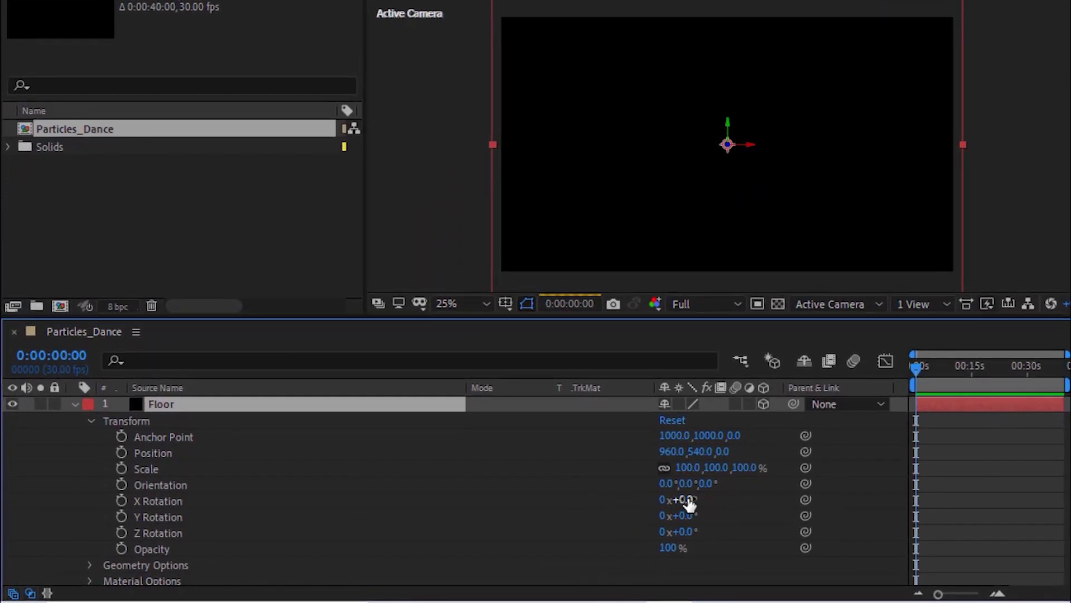
click(686, 500)
key(Return)
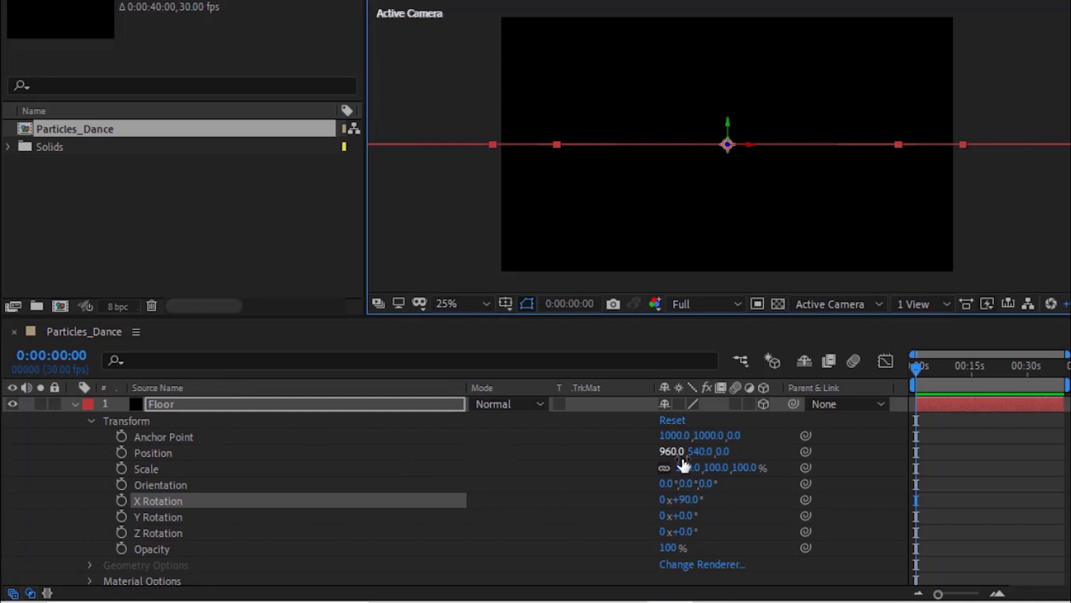
Set the Floor layer's Y position to 720 and close the Paragraph panel to widen the timeline.
click(700, 451)
text(720)
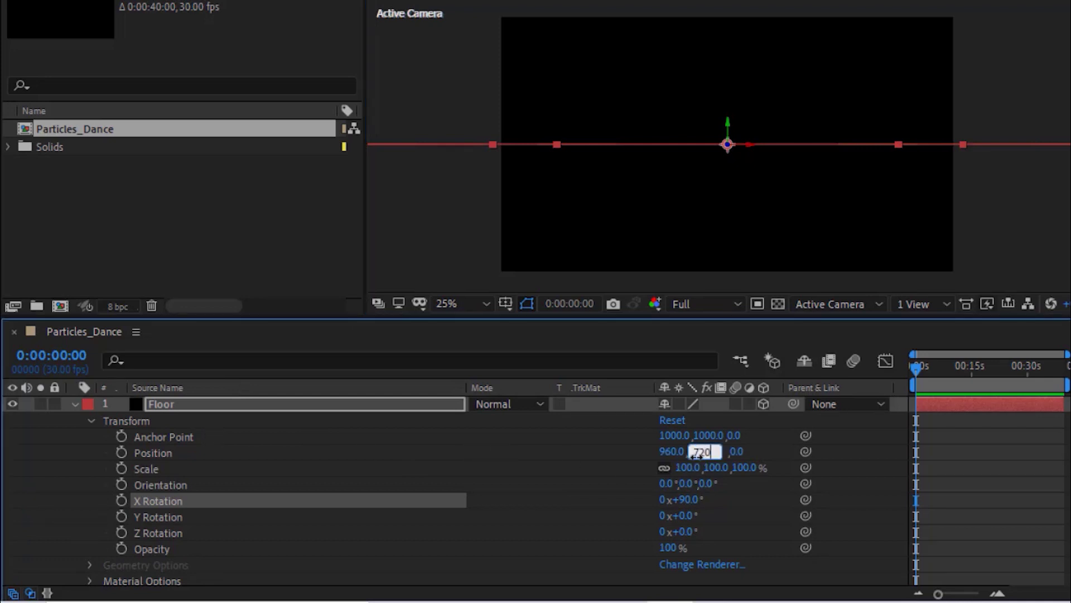
key(Return)
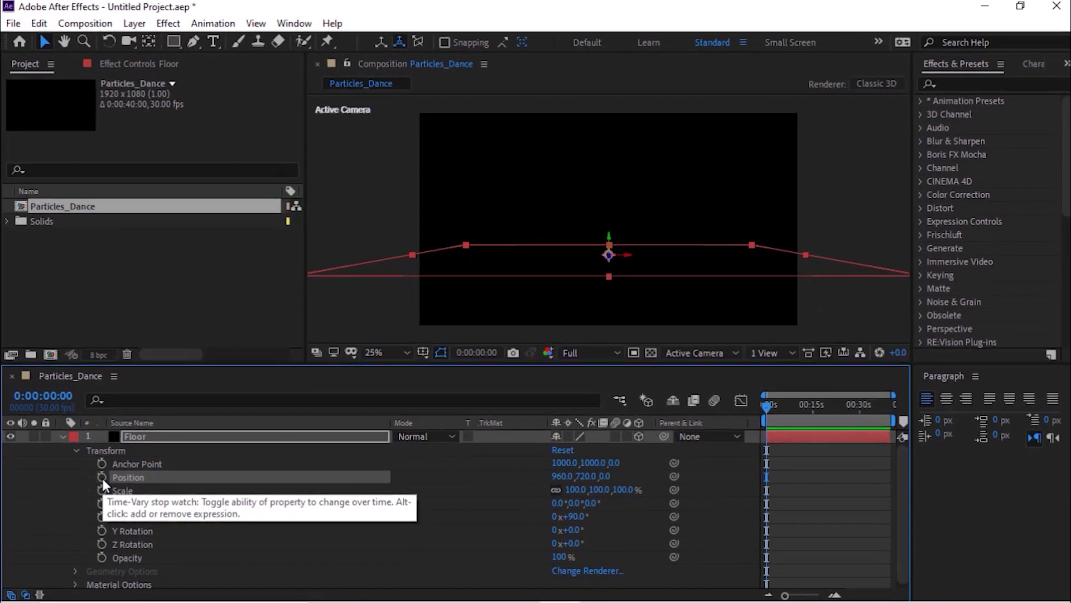
click(972, 377)
click(885, 398)
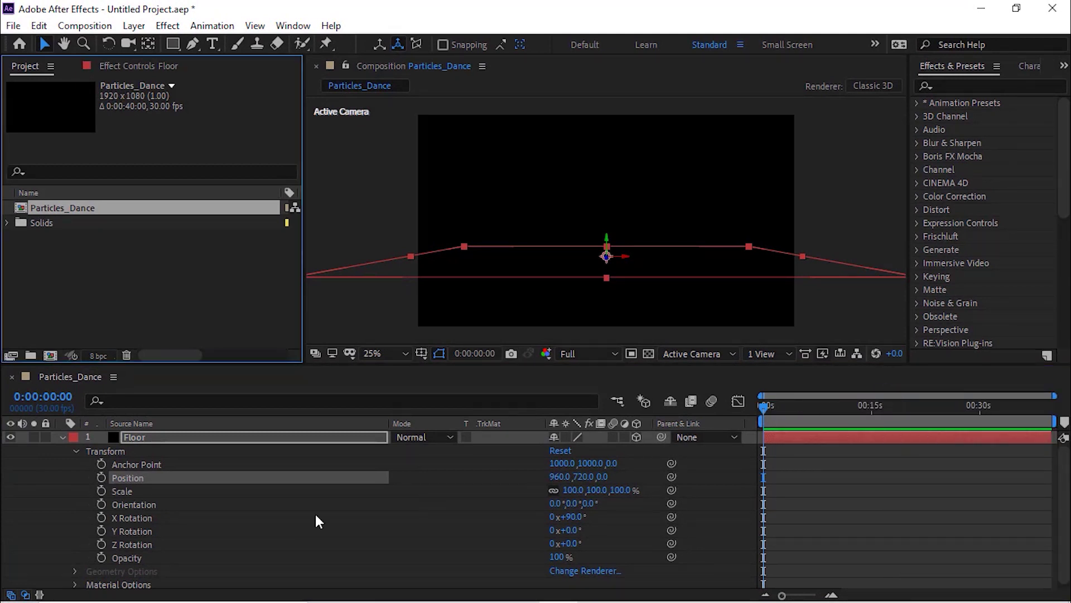
Add the expression [960,Math.cos(time*2)*150+800,0] to the Floor layer's Position, copying it from 1.txt in Notepad.
alt+click(100, 479)
key(alt+Tab)
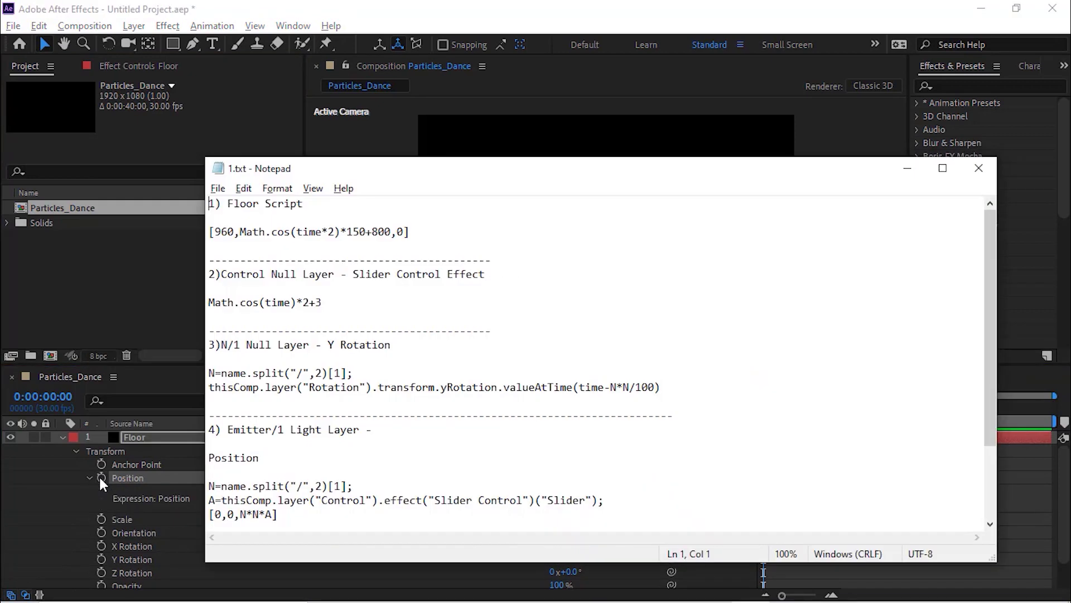
key(shift+End)
key(ctrl+c)
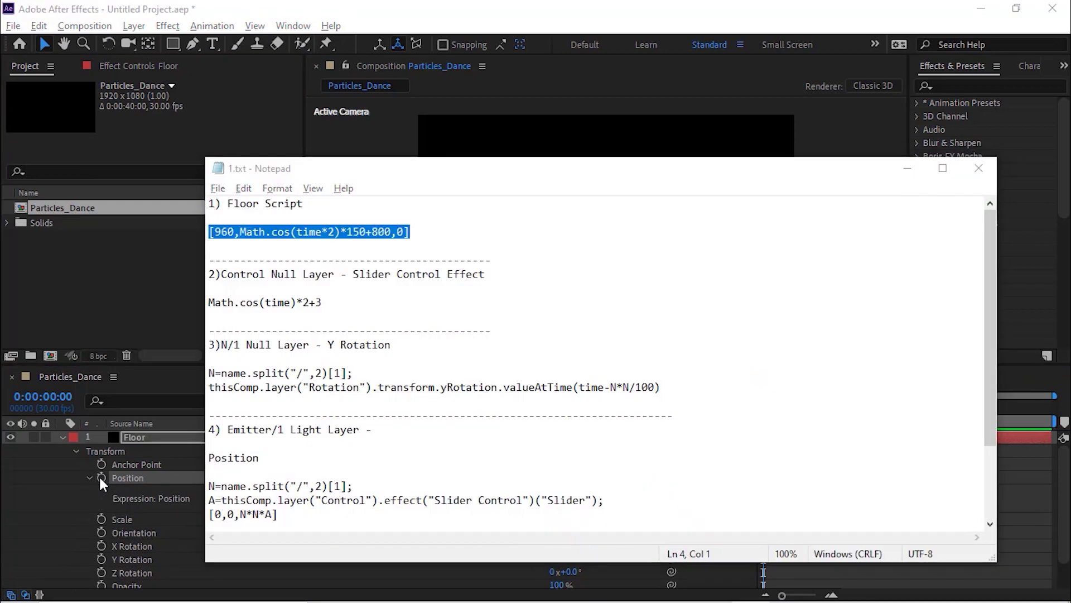
key(alt+Tab)
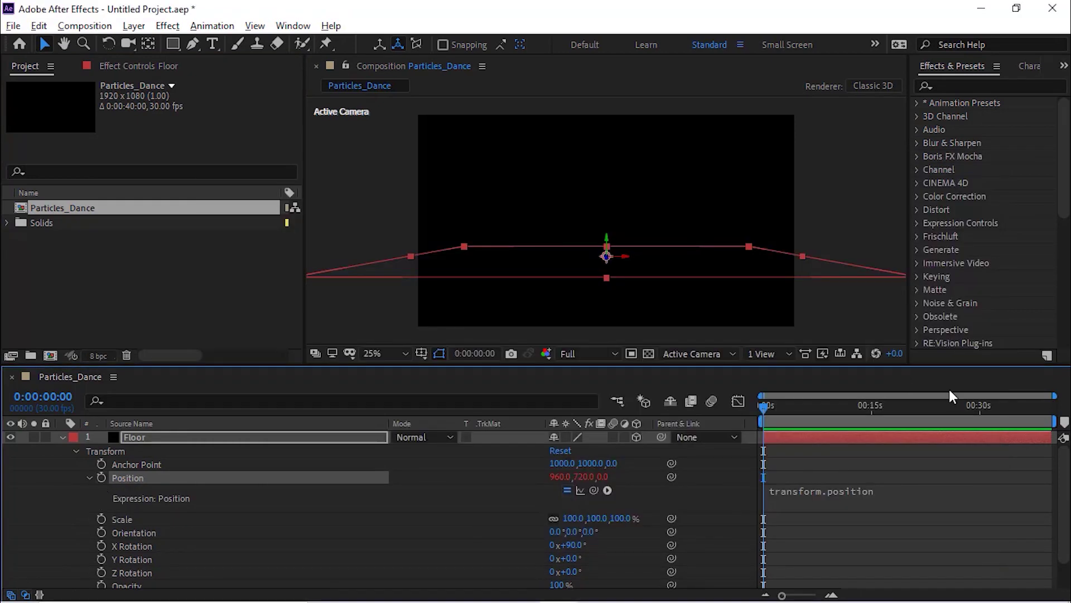
click(896, 497)
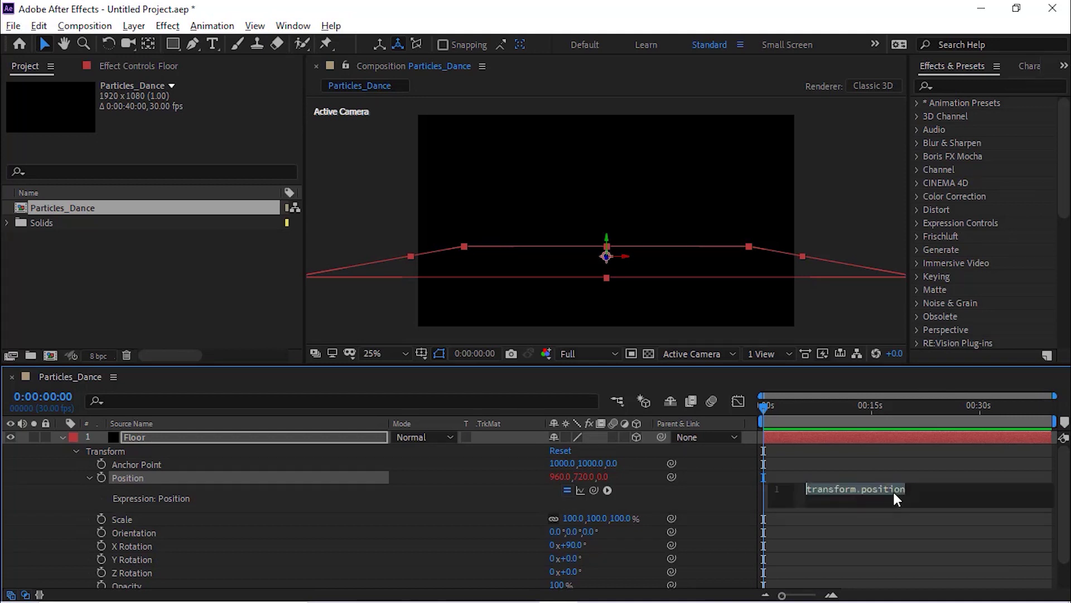
key(ctrl+v)
click(696, 502)
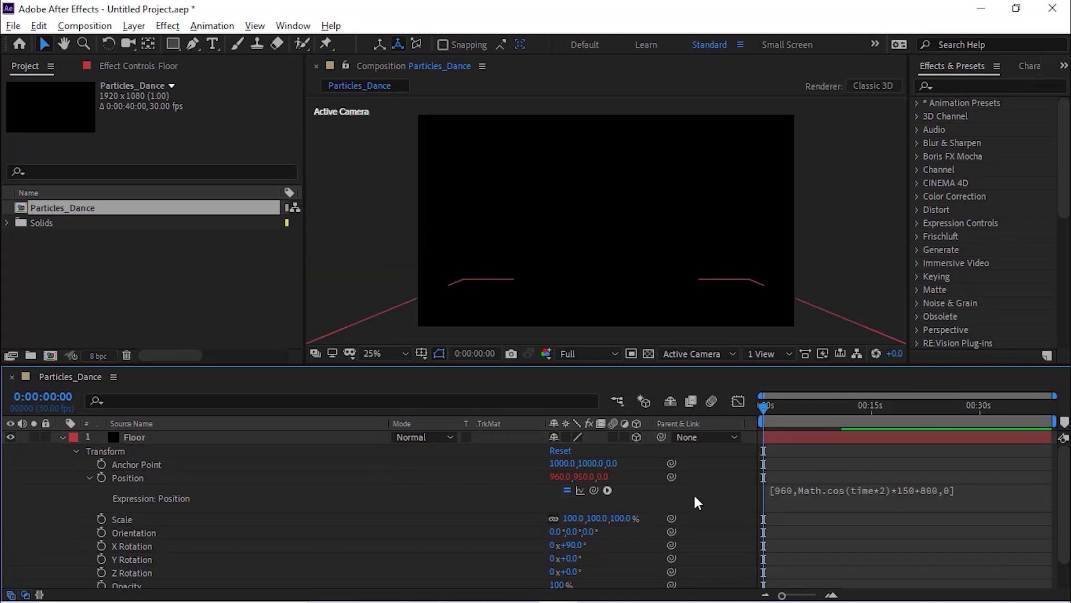
Add the expression wiggle(.5,20) to the Floor layer's Y Rotation.
alt+click(100, 558)
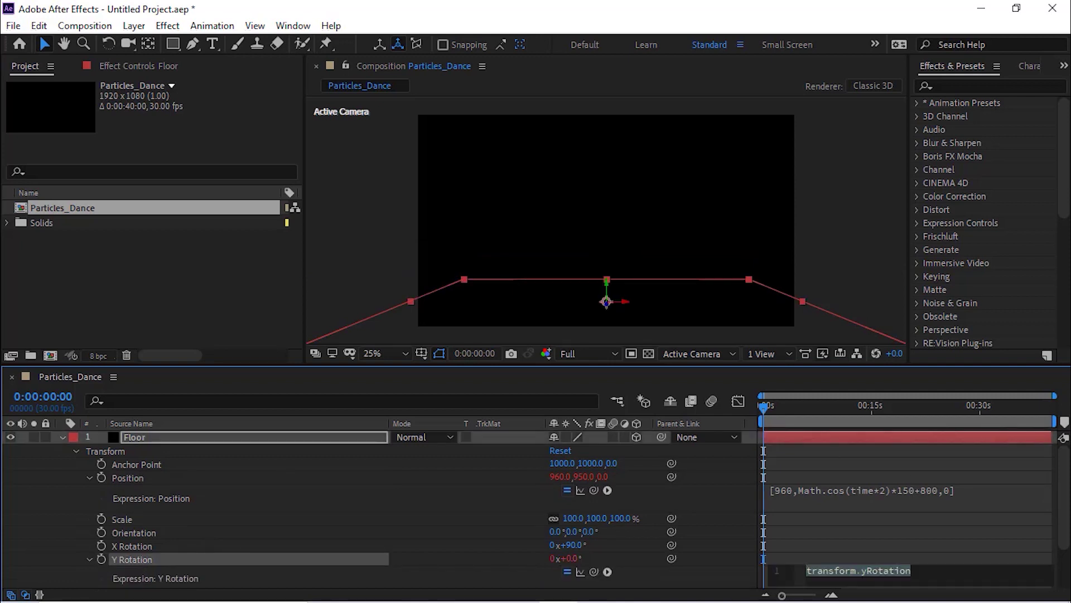
drag(1063, 497, 1064, 547)
click(928, 514)
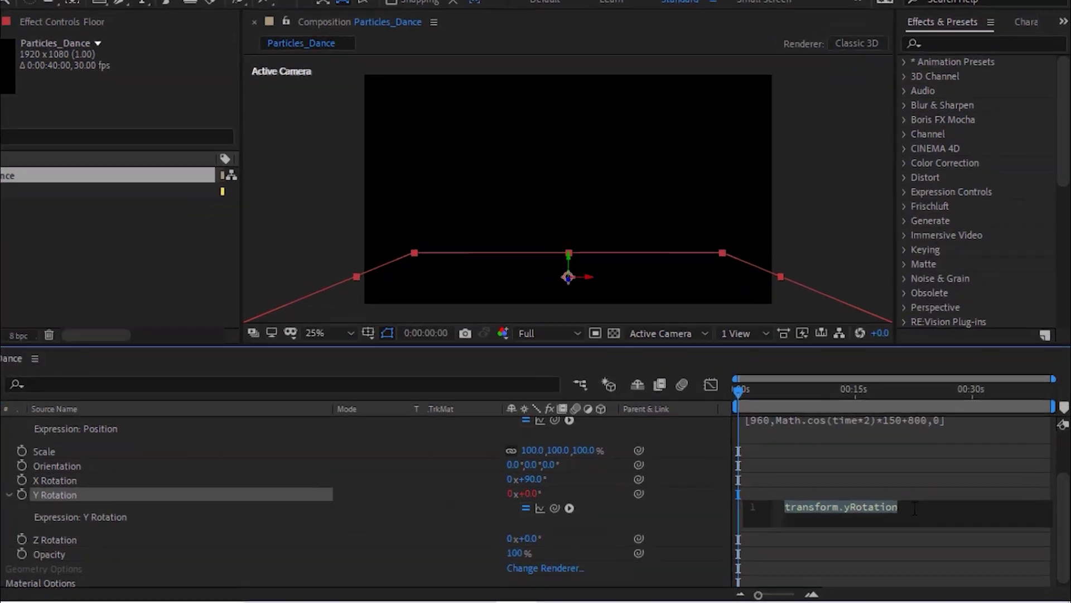
text(wiggle())
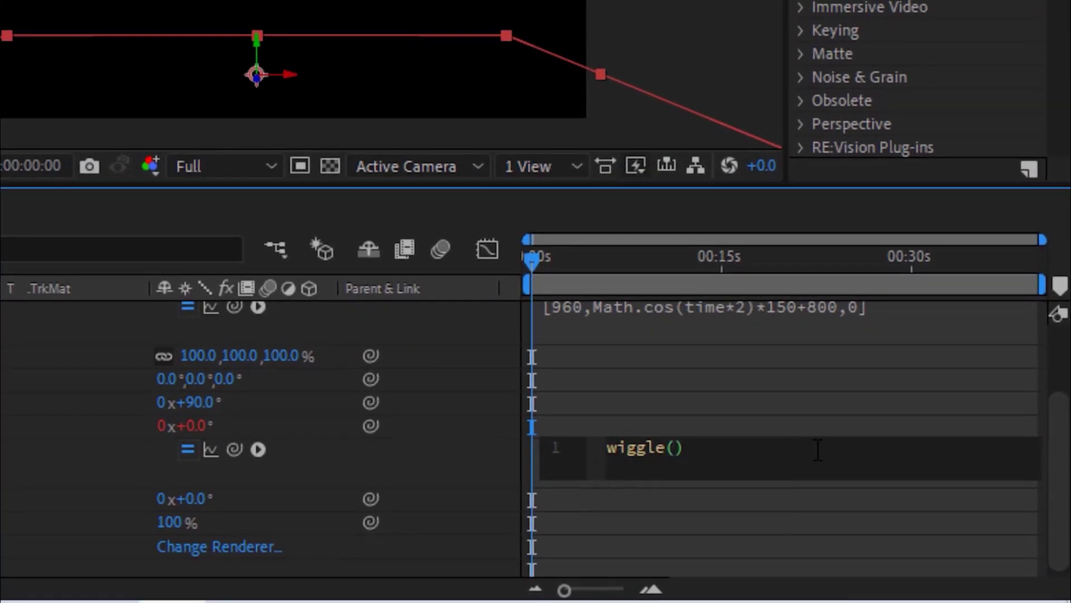
text(.5,20)
click(425, 453)
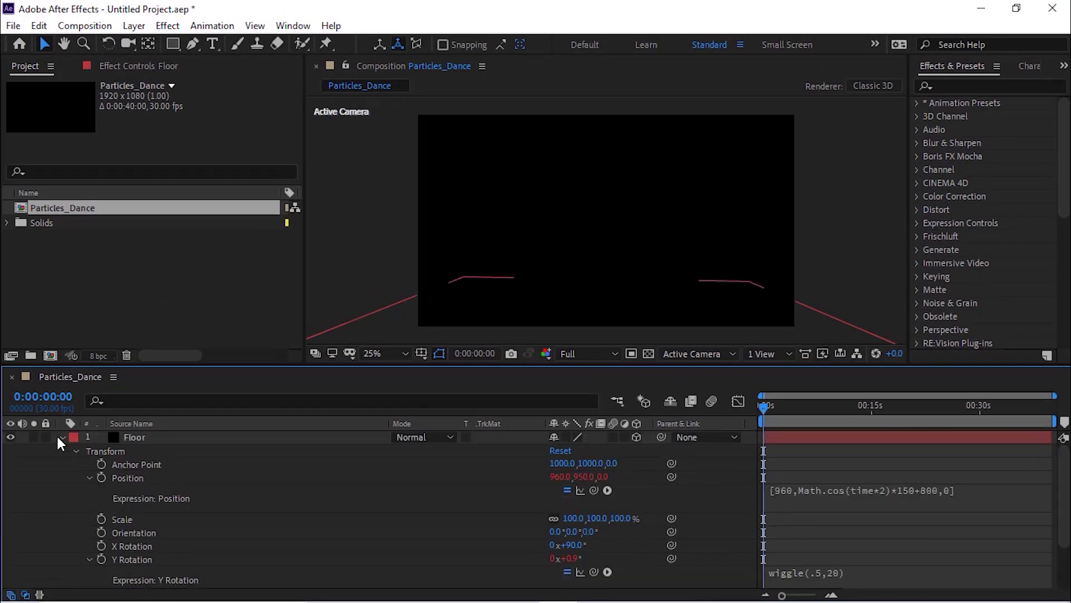
Collapse the Floor layer's properties and scrub through the first seconds to check its motion.
click(60, 436)
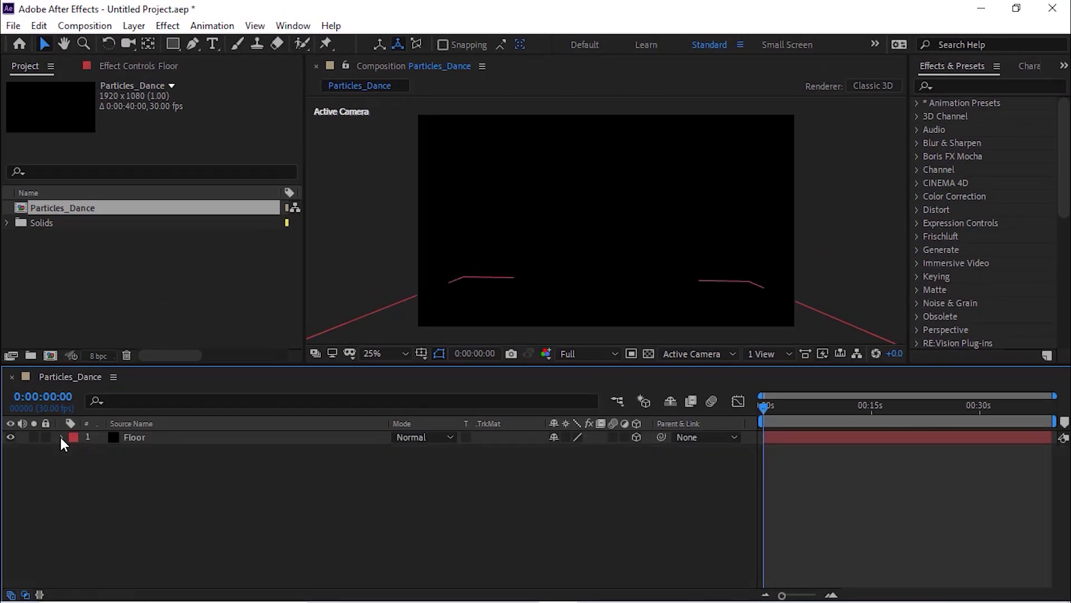
click(144, 437)
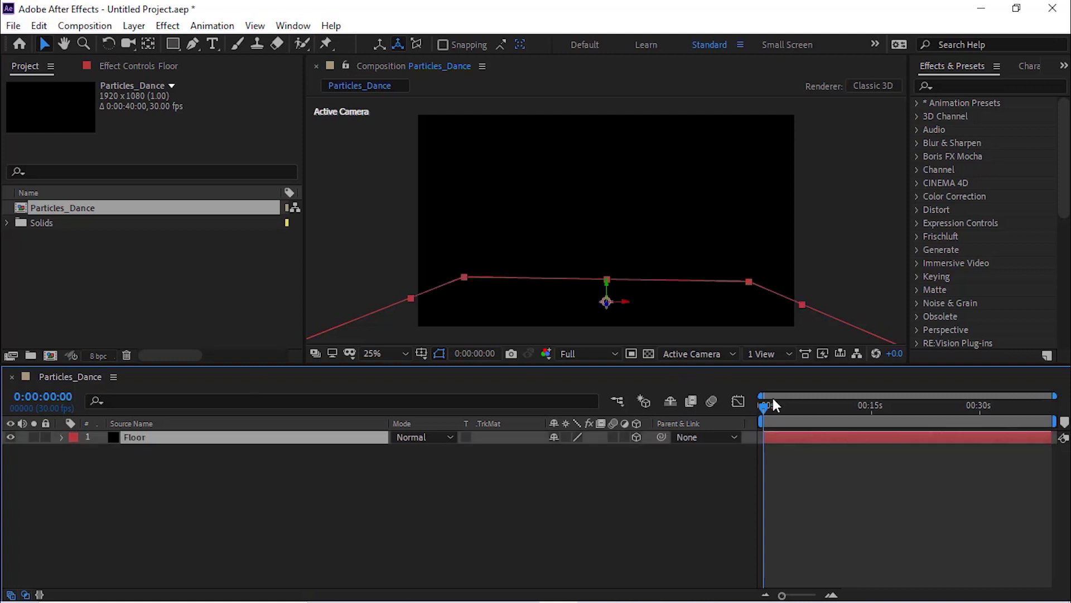
drag(796, 410, 731, 414)
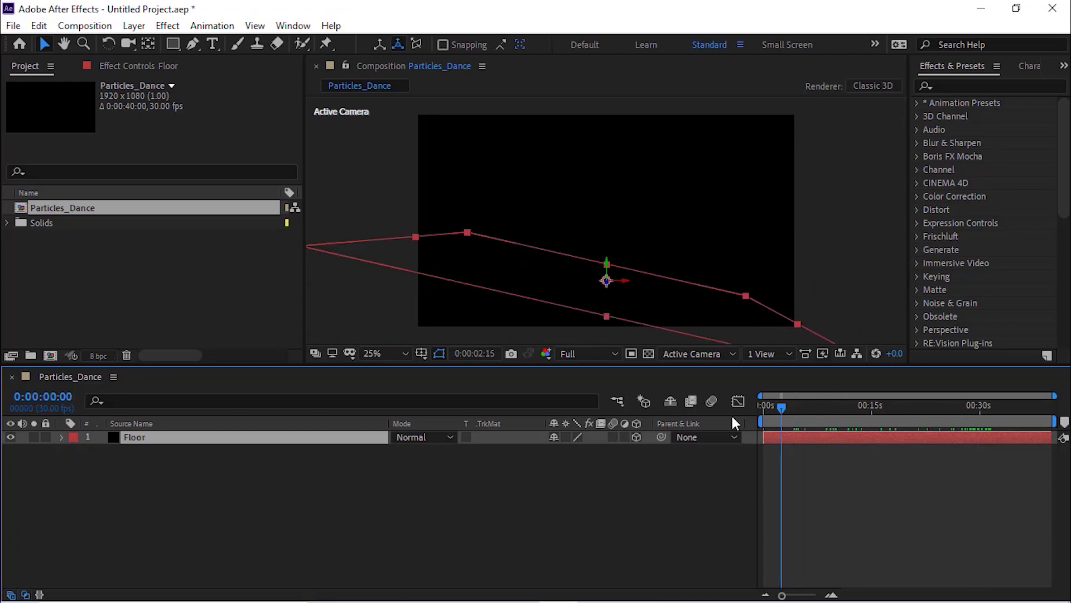
Add a null object to the composition and rename it Rotation.
click(394, 479)
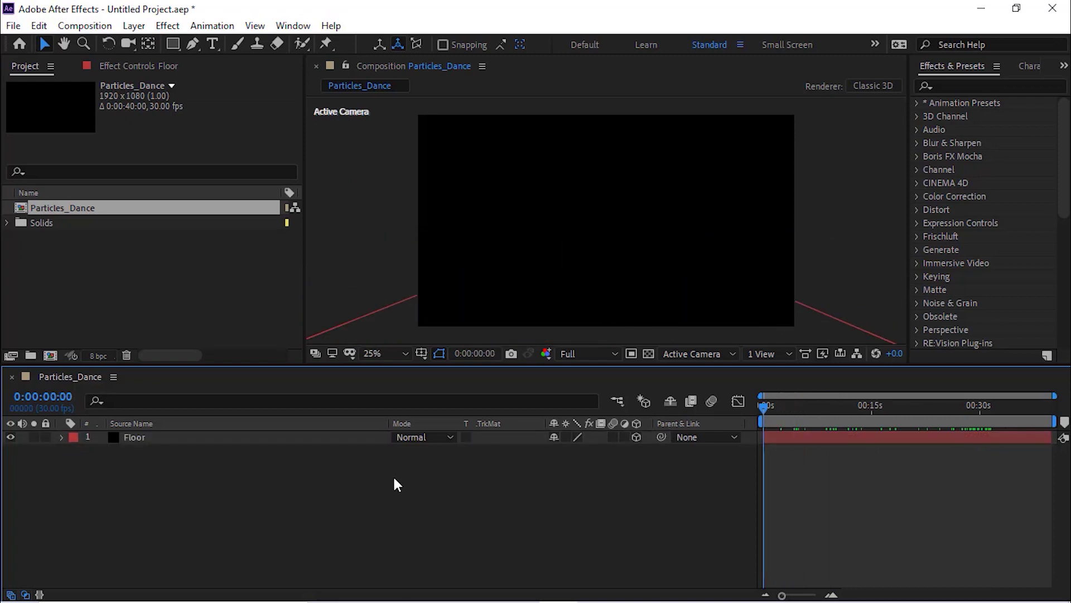
right_click(394, 479)
mouse_move(488, 309)
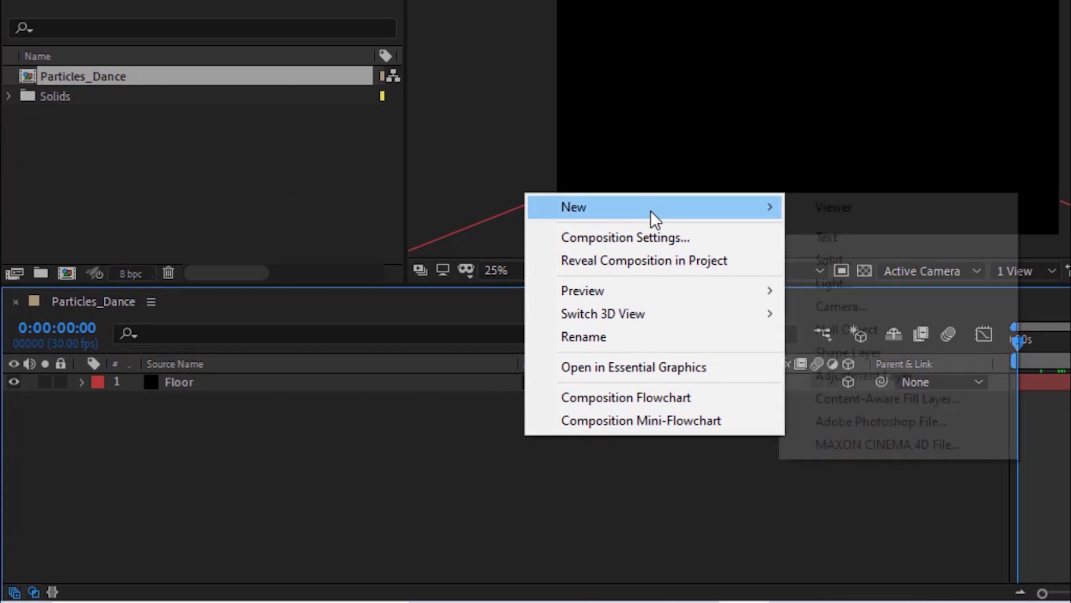
click(868, 328)
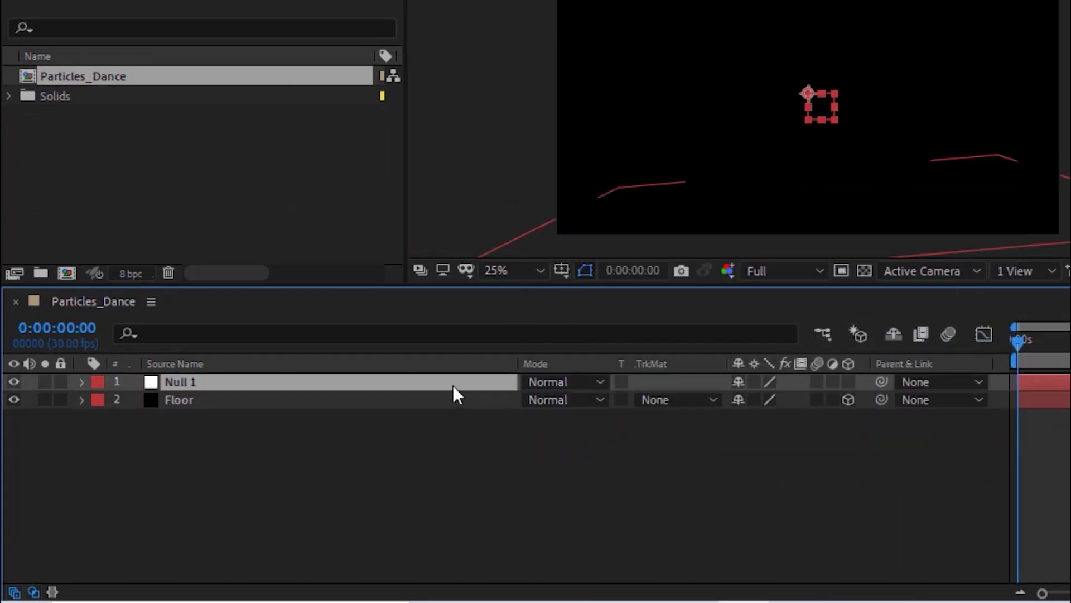
key(Return)
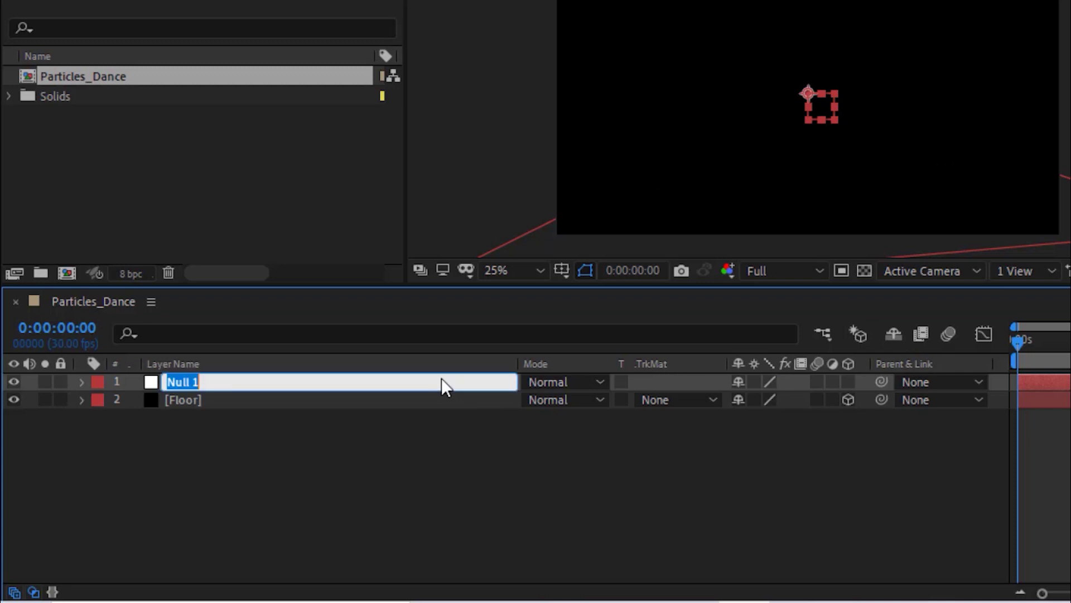
text(Rotation)
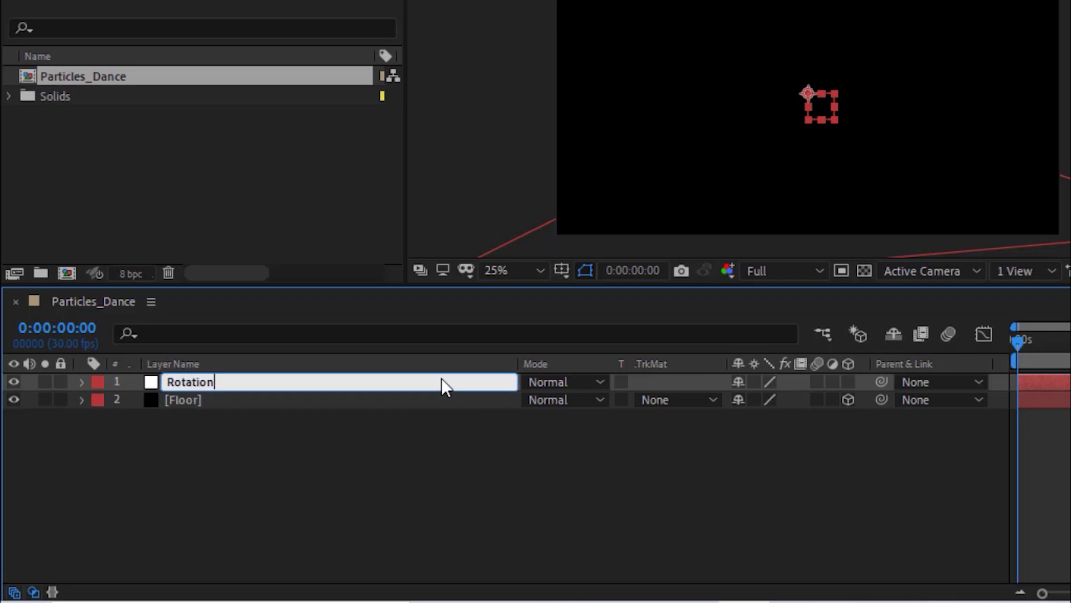
key(Return)
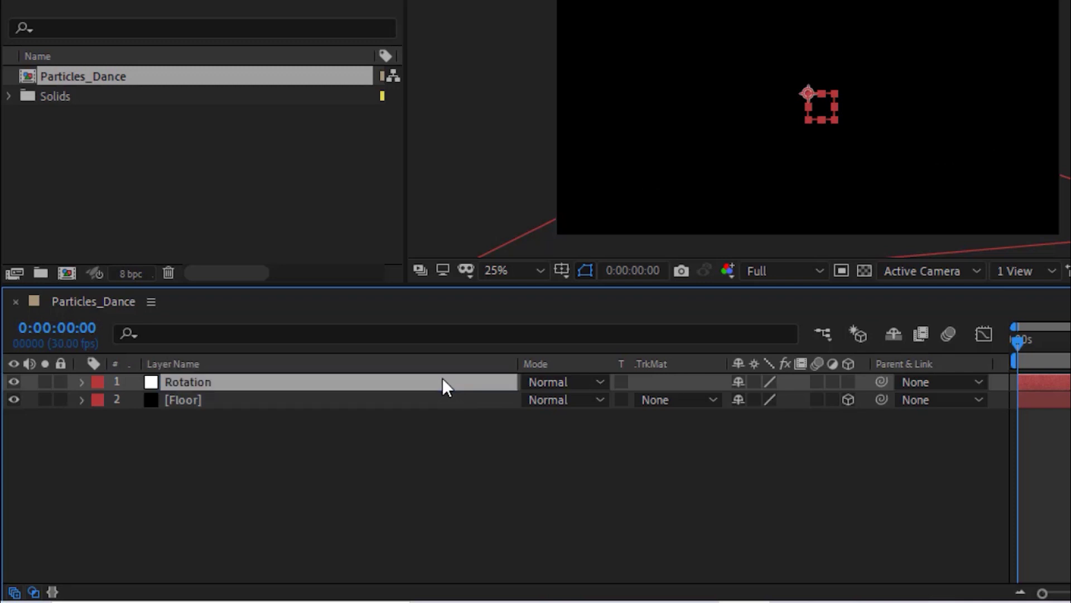
Make the Rotation null a 3D layer and add the expression wiggle(.5,360) to its Y Rotation.
click(848, 382)
click(81, 381)
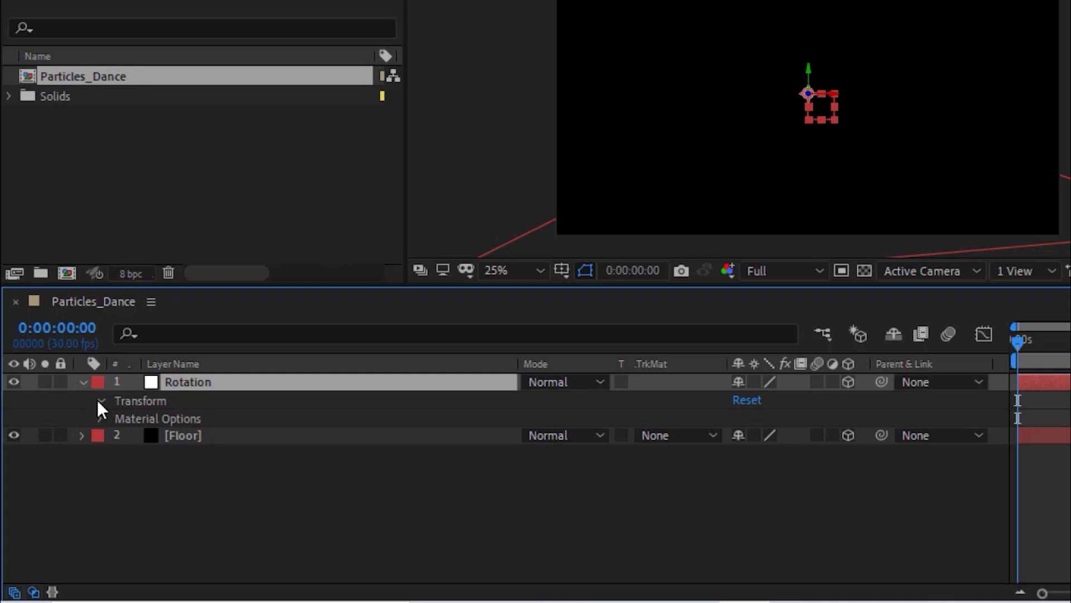
click(98, 400)
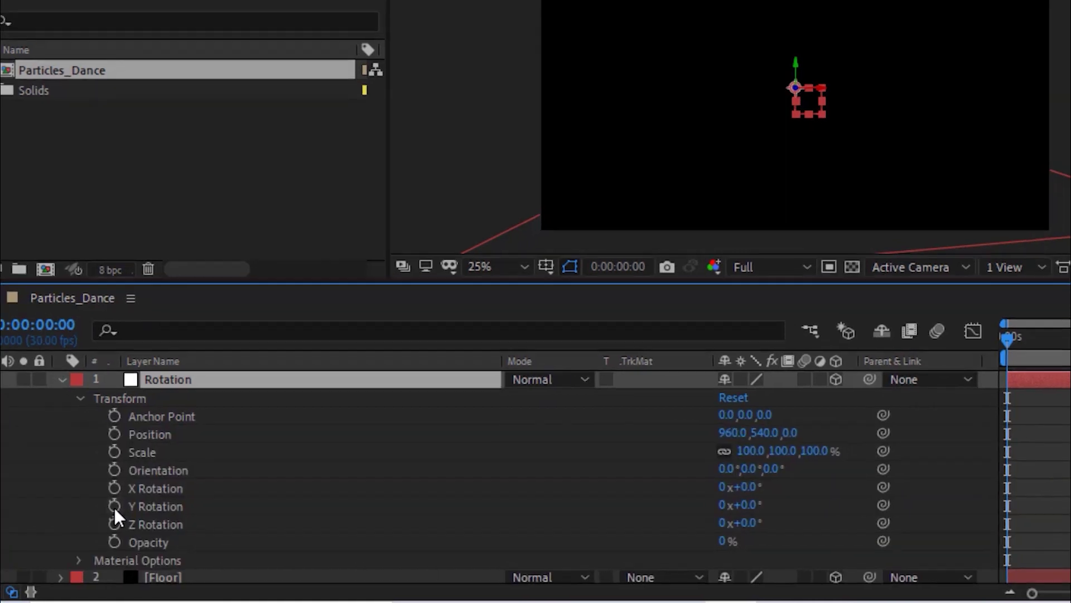
alt+click(135, 507)
text(wiggl)
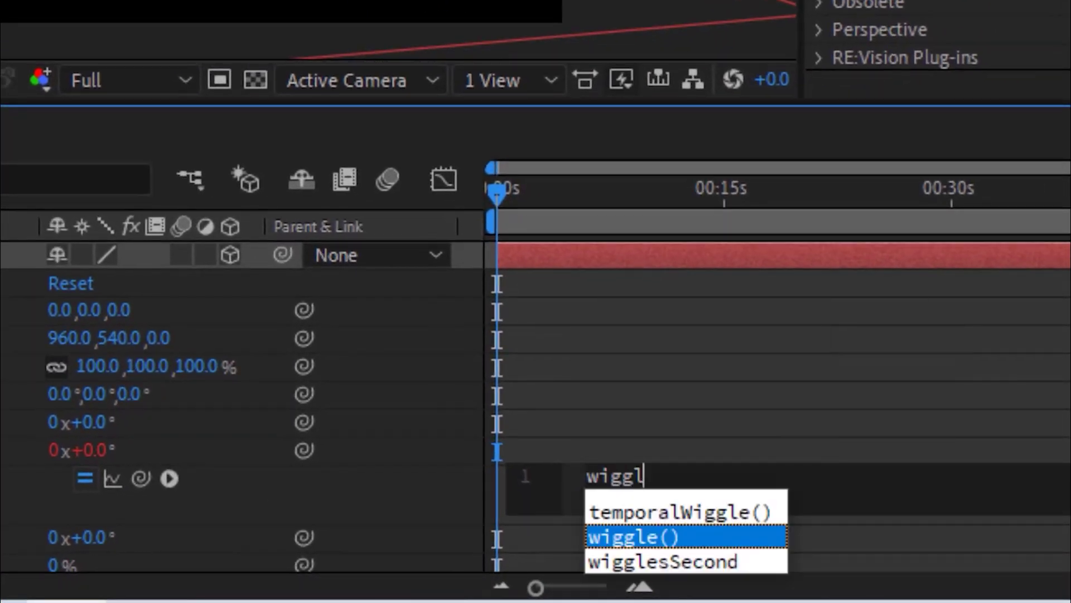
key(Return)
text(.5,360)
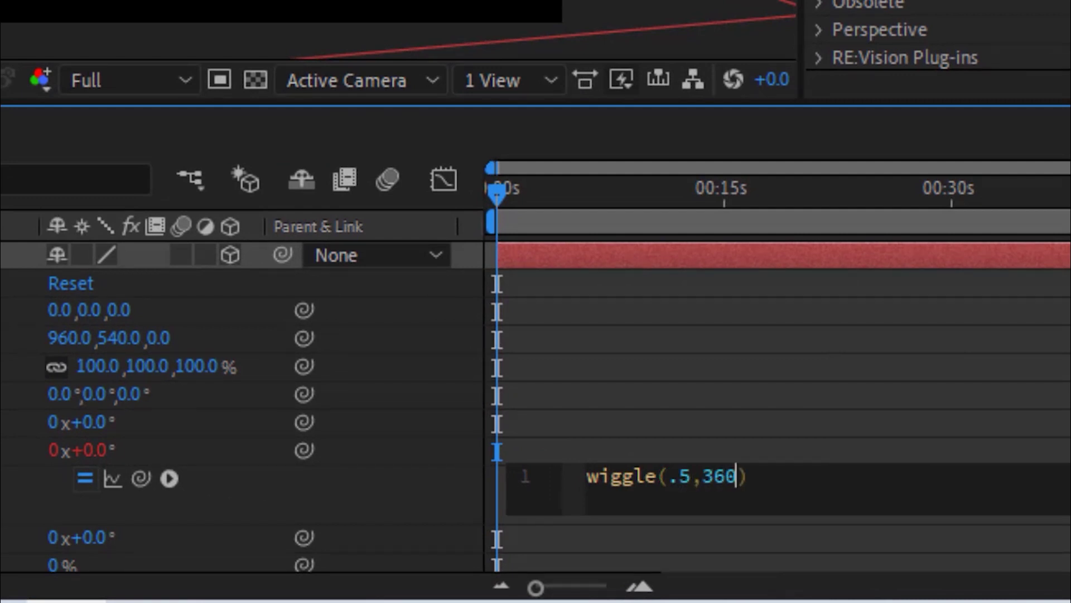
key(KP_Enter)
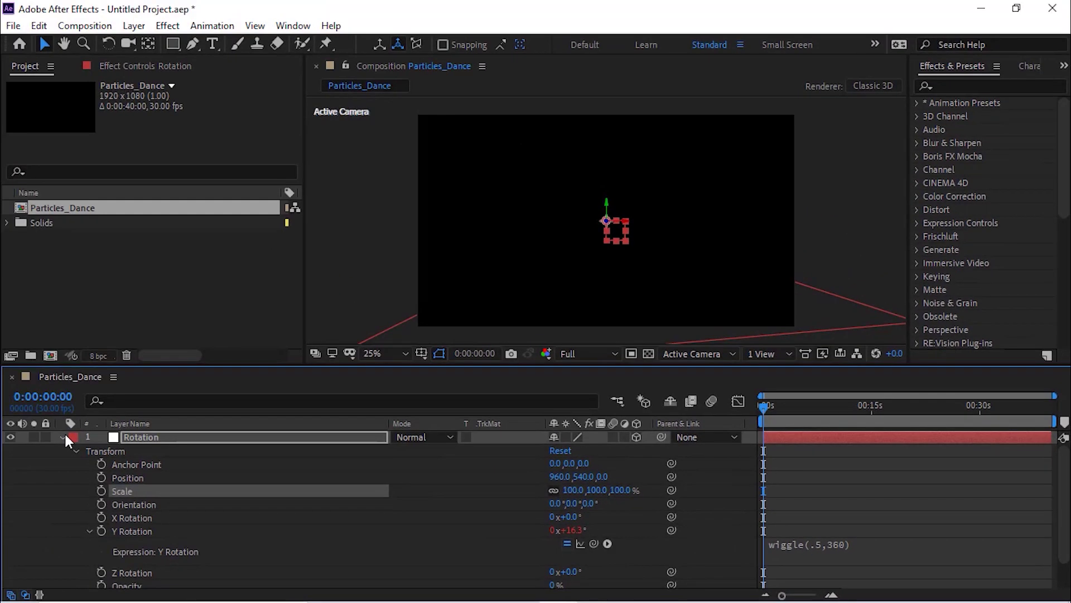
click(62, 437)
Add another null object to the composition and rename it control.
click(70, 480)
right_click(70, 480)
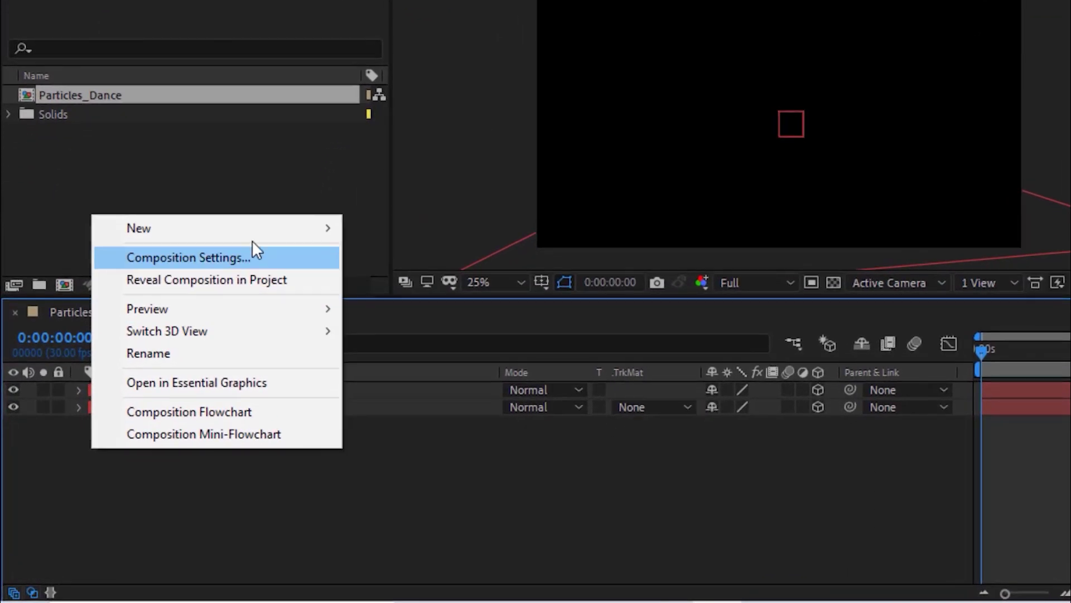
mouse_move(214, 310)
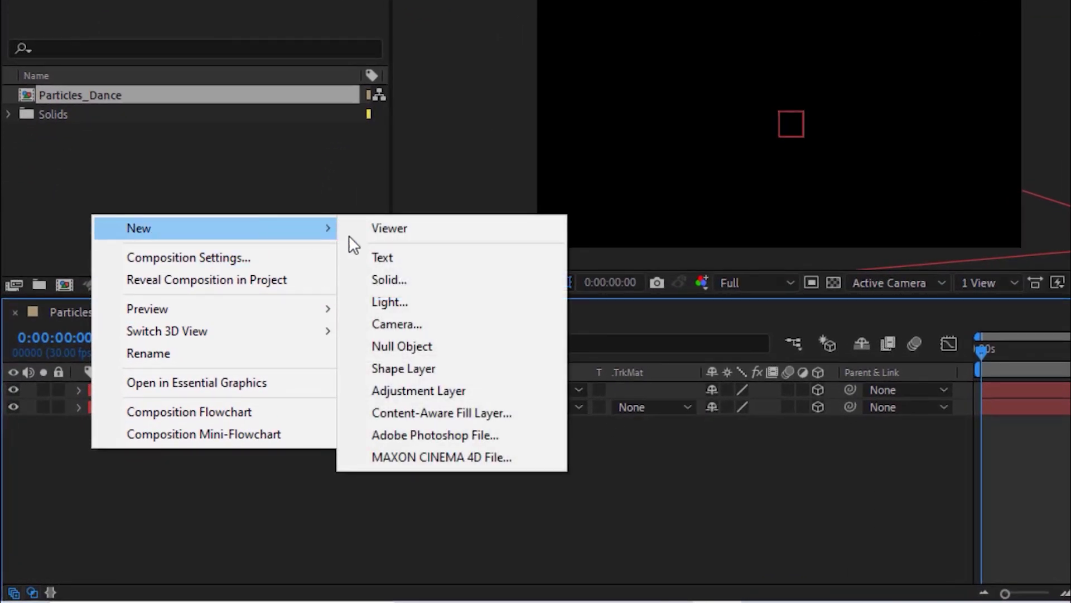
click(398, 347)
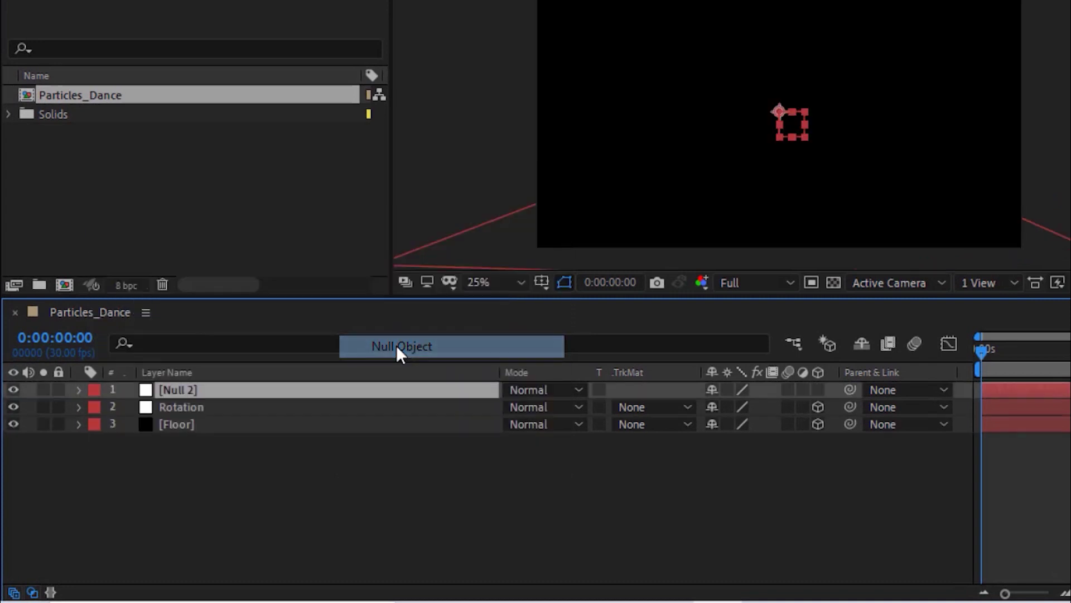
key(Return)
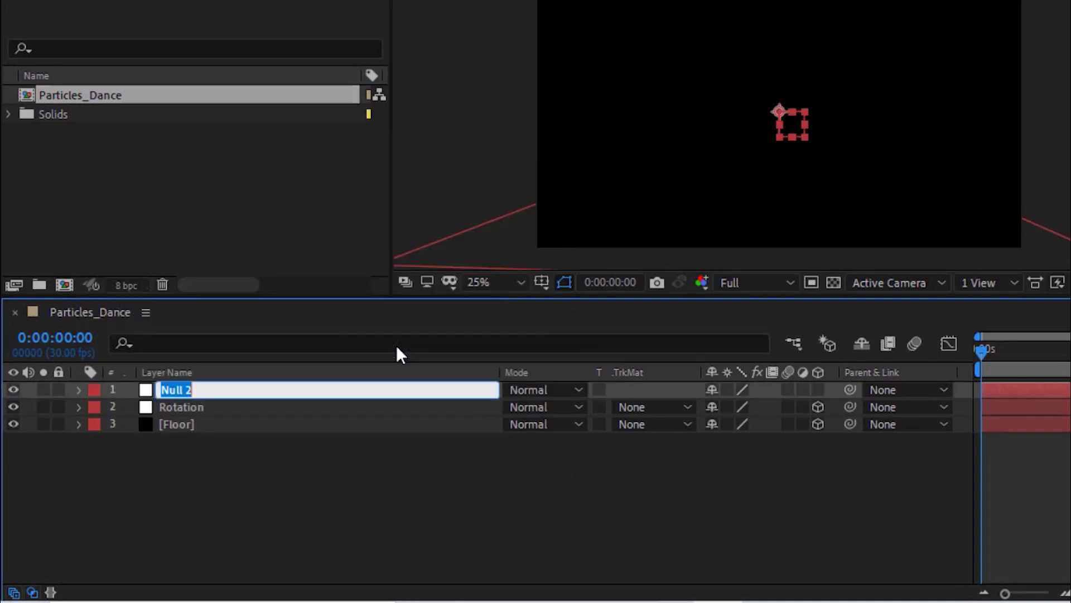
text(control)
key(Return)
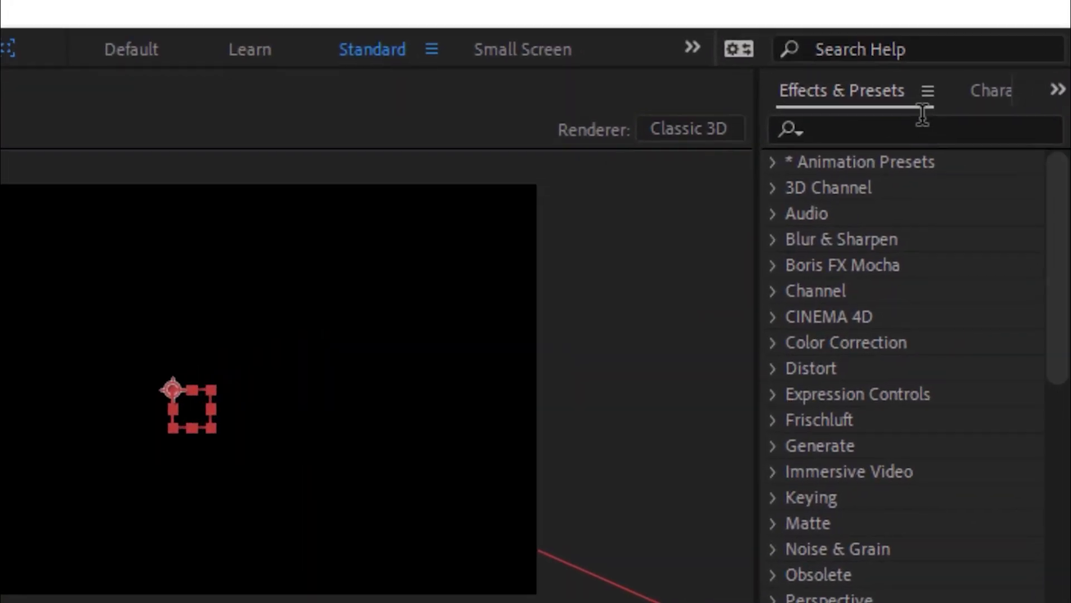
Find the Color Control effect and apply it to the control null.
click(920, 129)
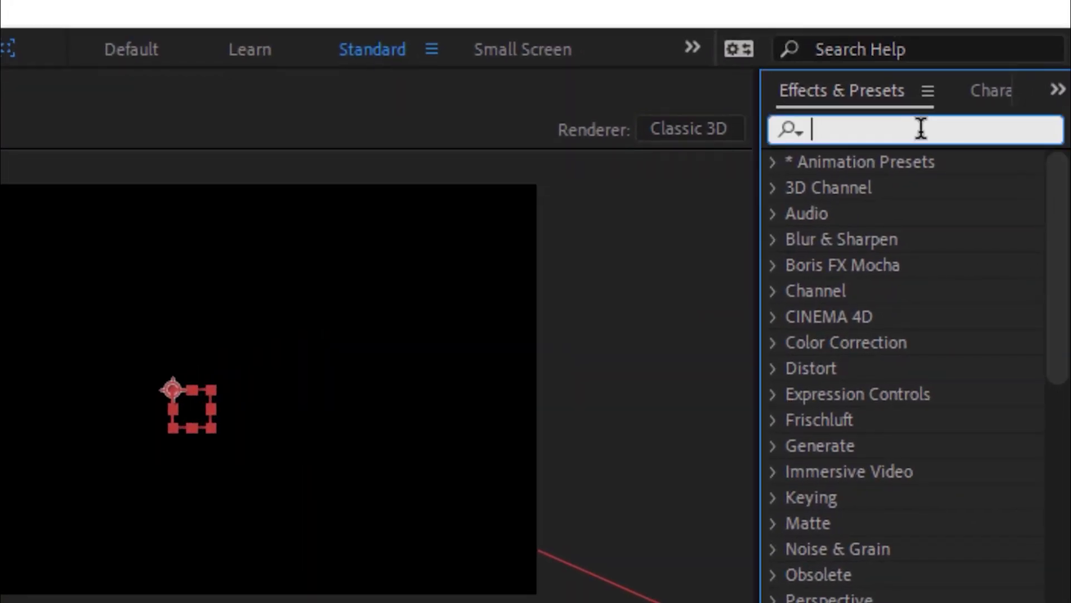
text(color)
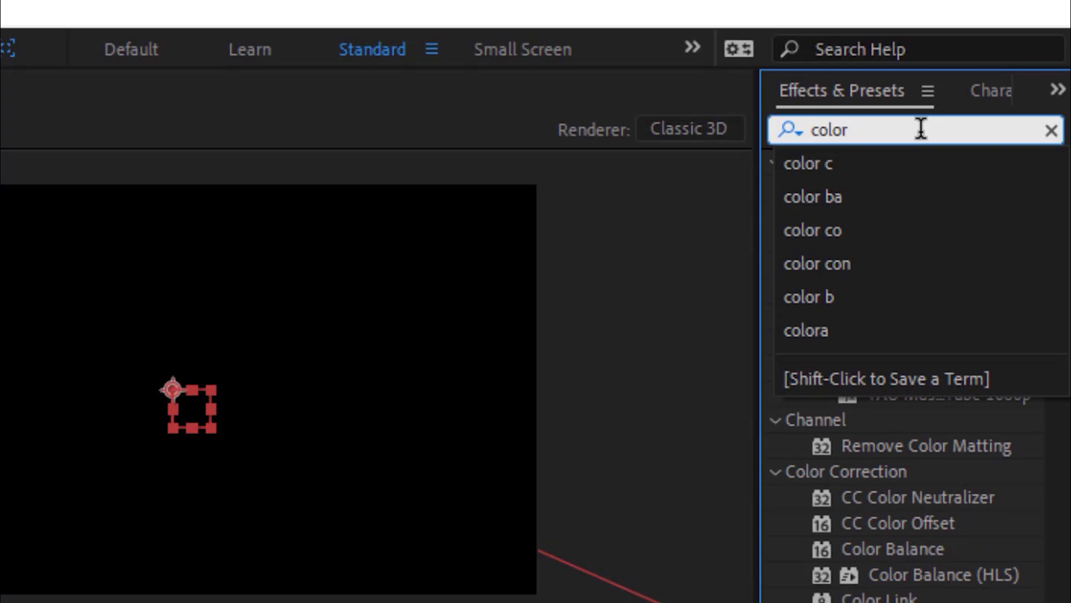
text( co)
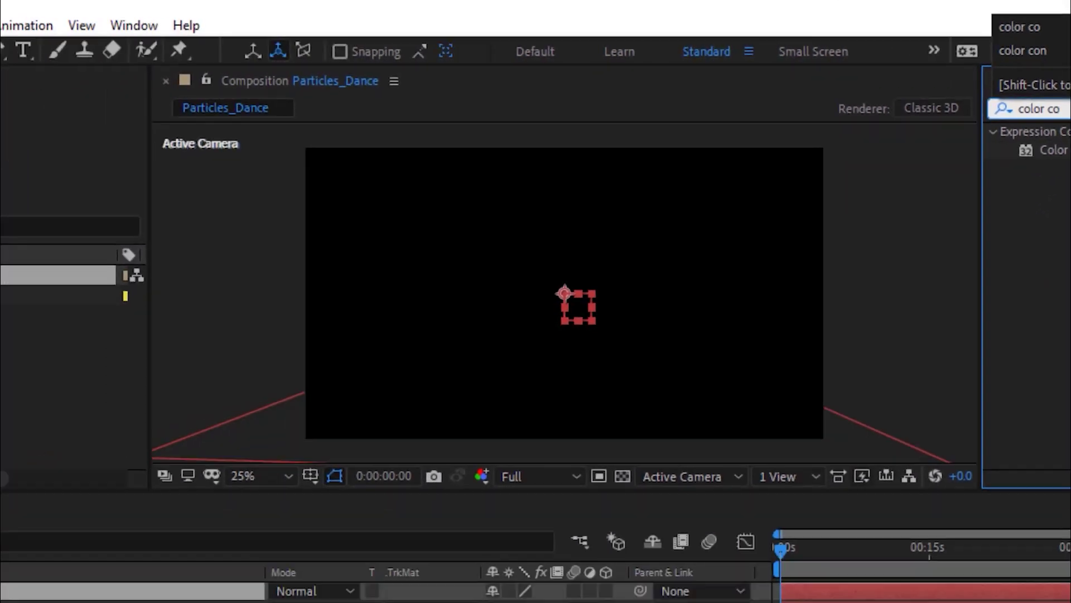
double_click(1053, 149)
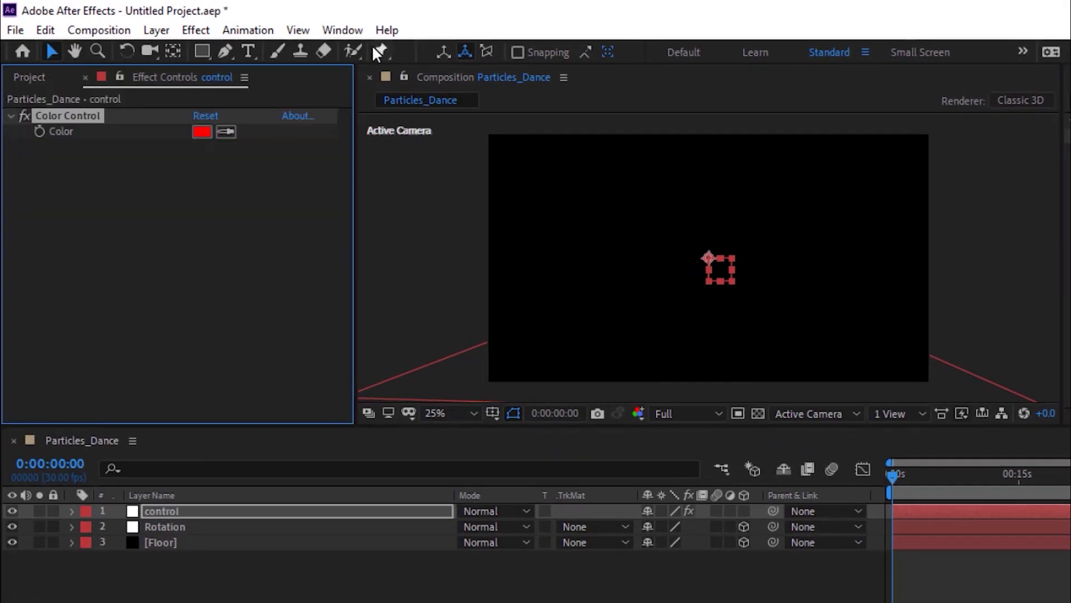
Set the Color Control's color to mid grey with 0% saturation and 50% brightness.
click(201, 133)
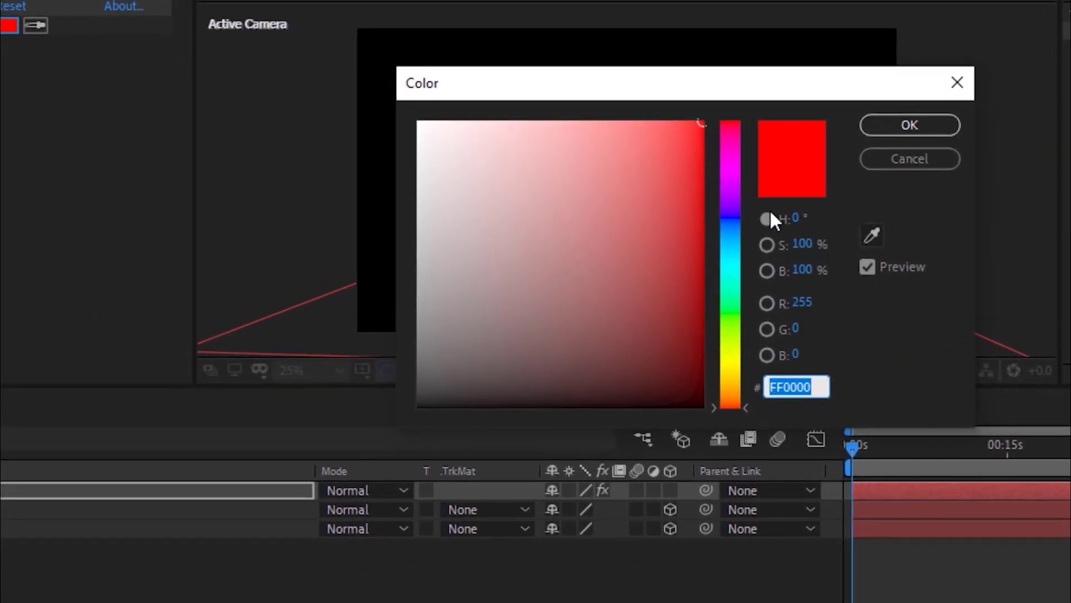
click(801, 241)
text(0)
key(Tab)
text(50)
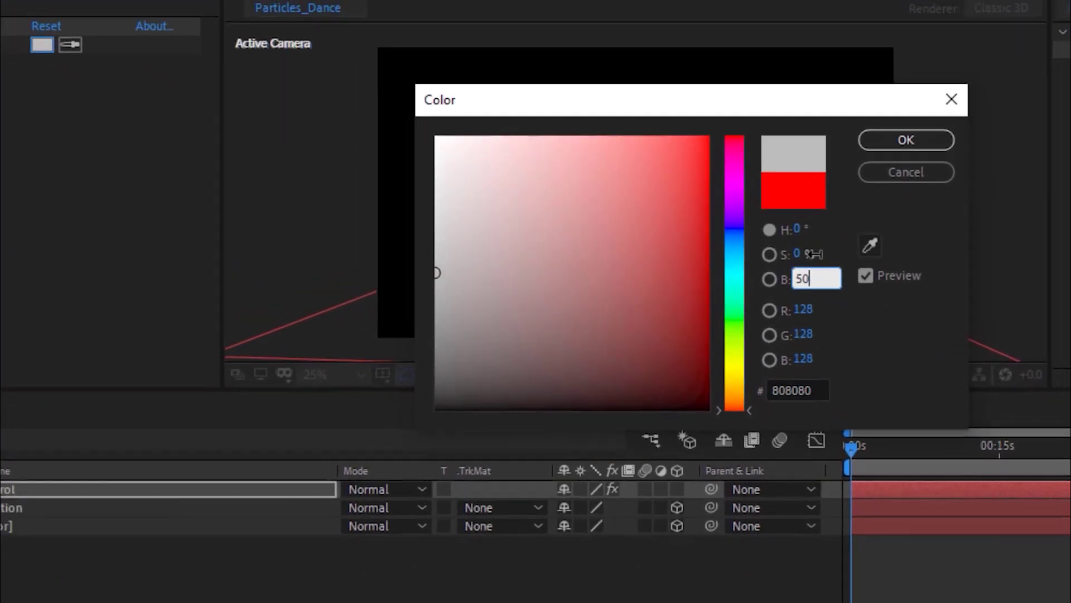
key(Return)
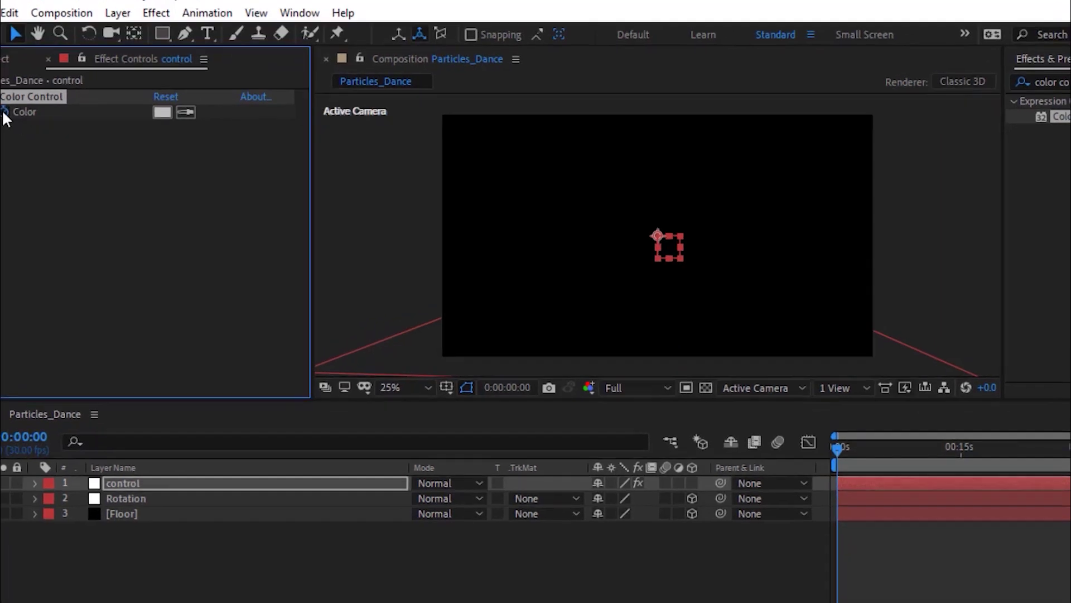
Add the expression wiggle(1,.5) to the Color property of the control null's Color Control.
alt+click(38, 125)
text(wigg)
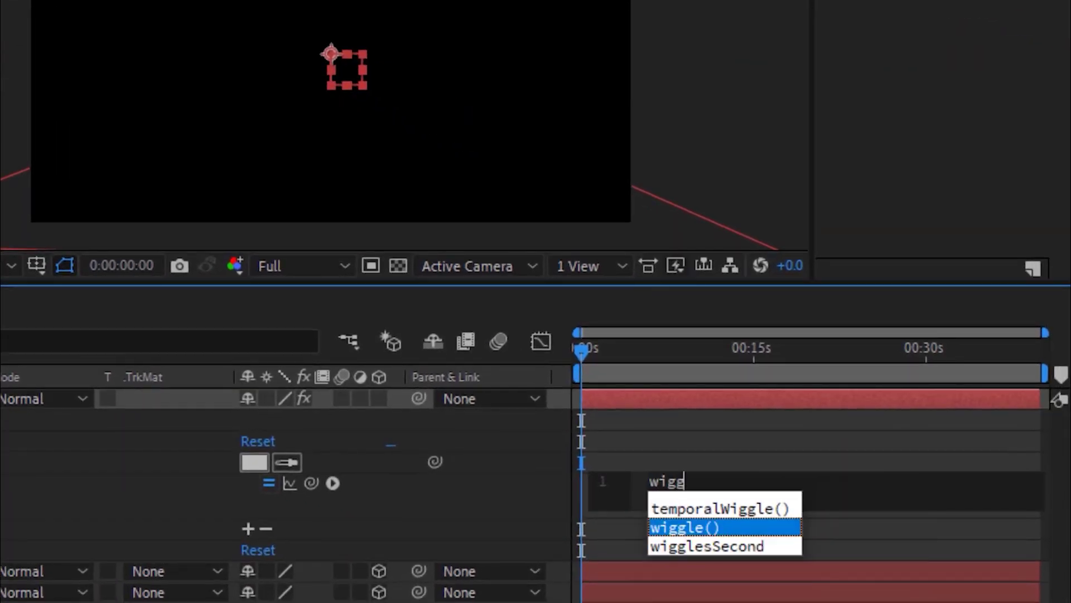
text(le()1)
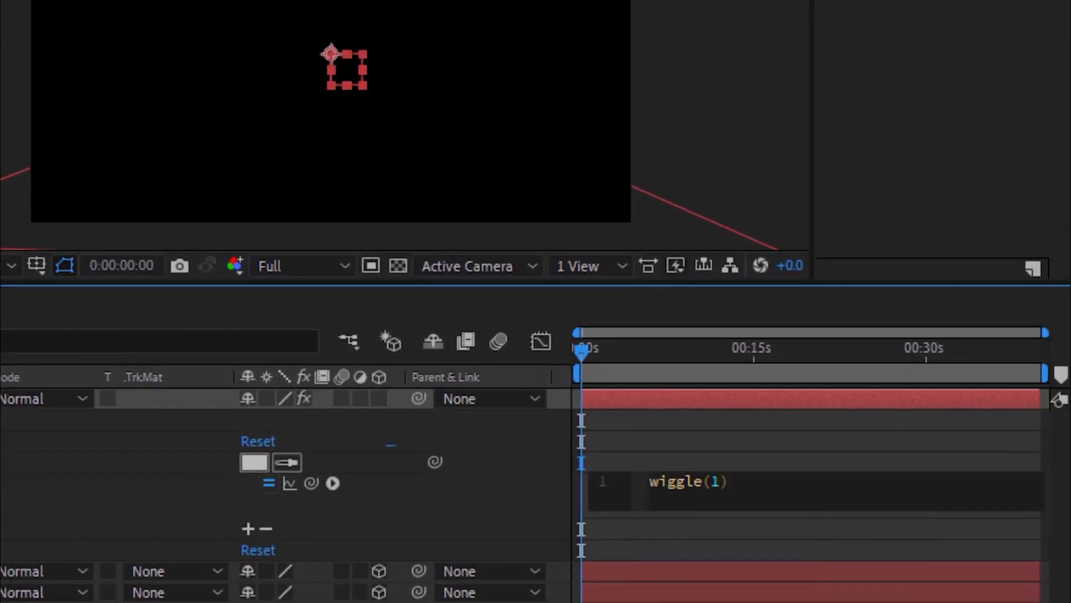
text(,.5)
click(80, 510)
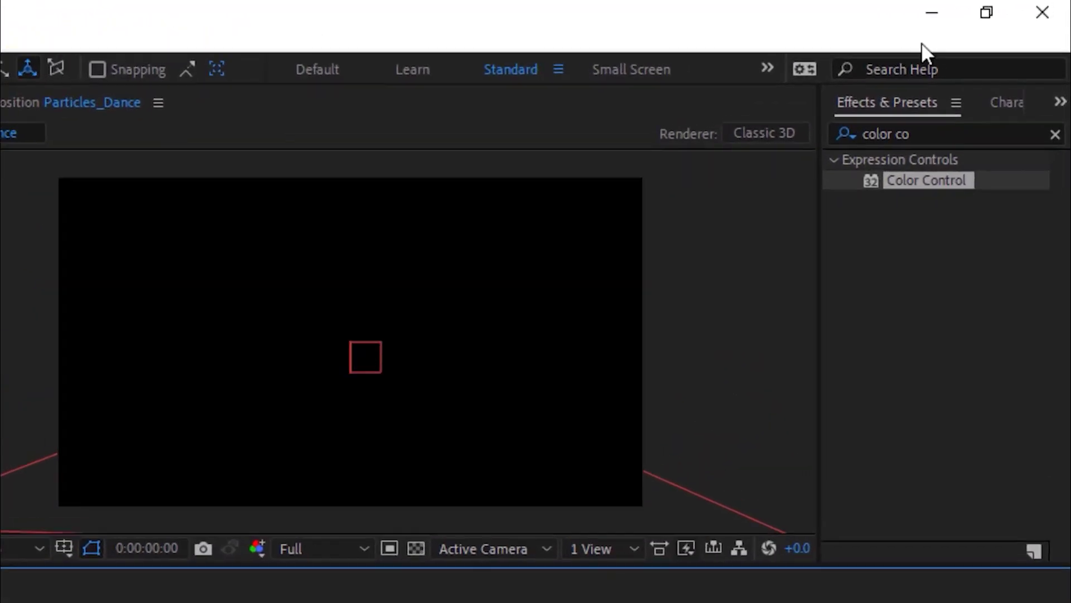
Search the effects for slider and apply Slider Control to the control null.
click(1006, 85)
key(BackSpace)
key(BackSpace)
key(BackSpace)
key(BackSpace)
key(BackSpace)
key(BackSpace)
key(BackSpace)
key(BackSpace)
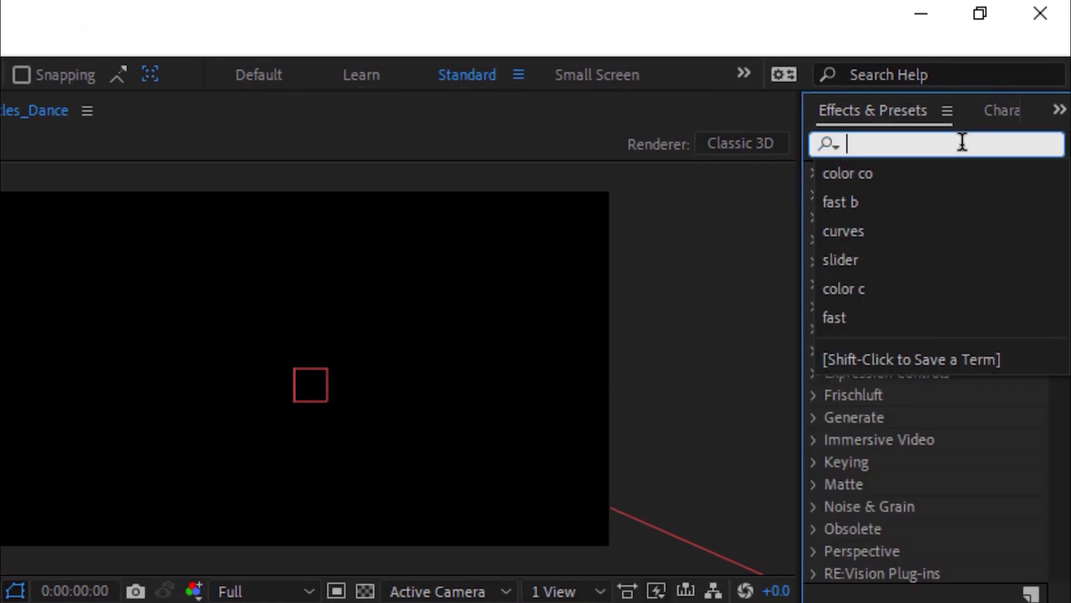
text(slider)
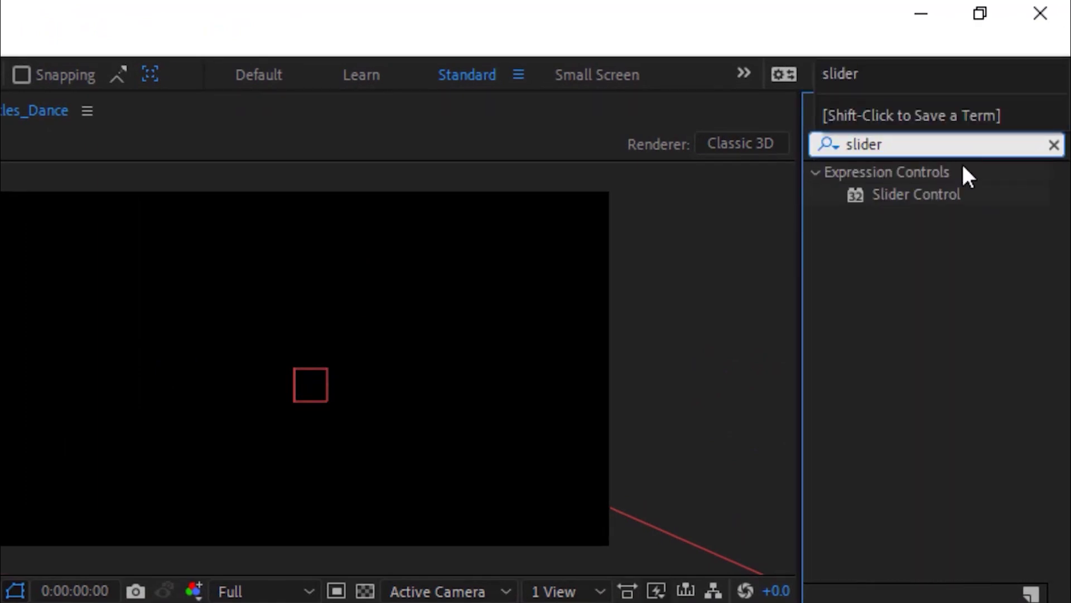
click(935, 198)
double_click(918, 194)
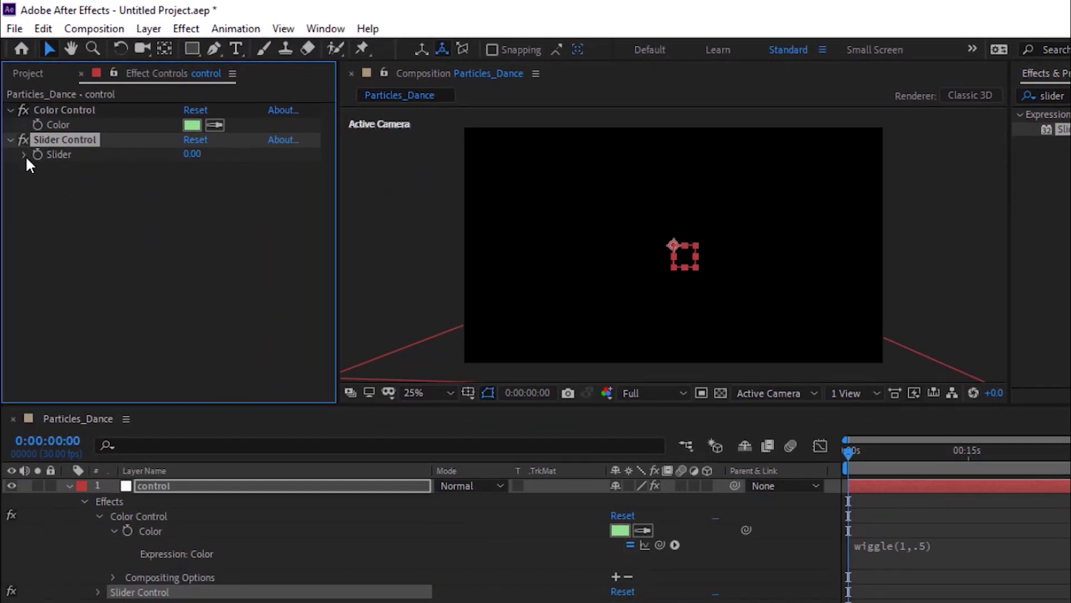
Add the expression Math.cos(time)*2+3 to the Slider property of the control null's Slider Control.
alt+click(38, 155)
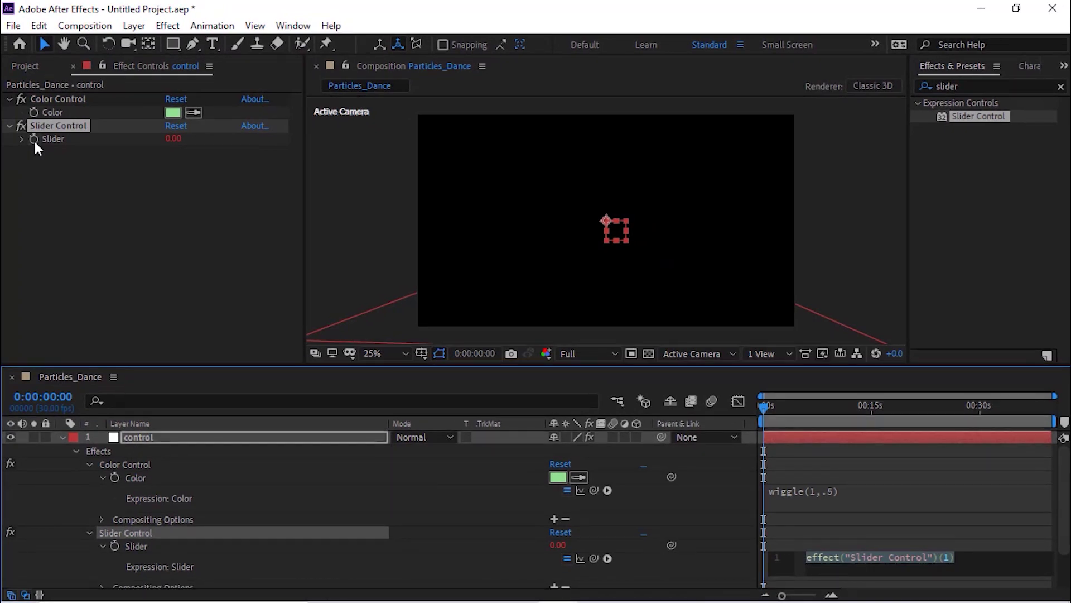
text(Math.)
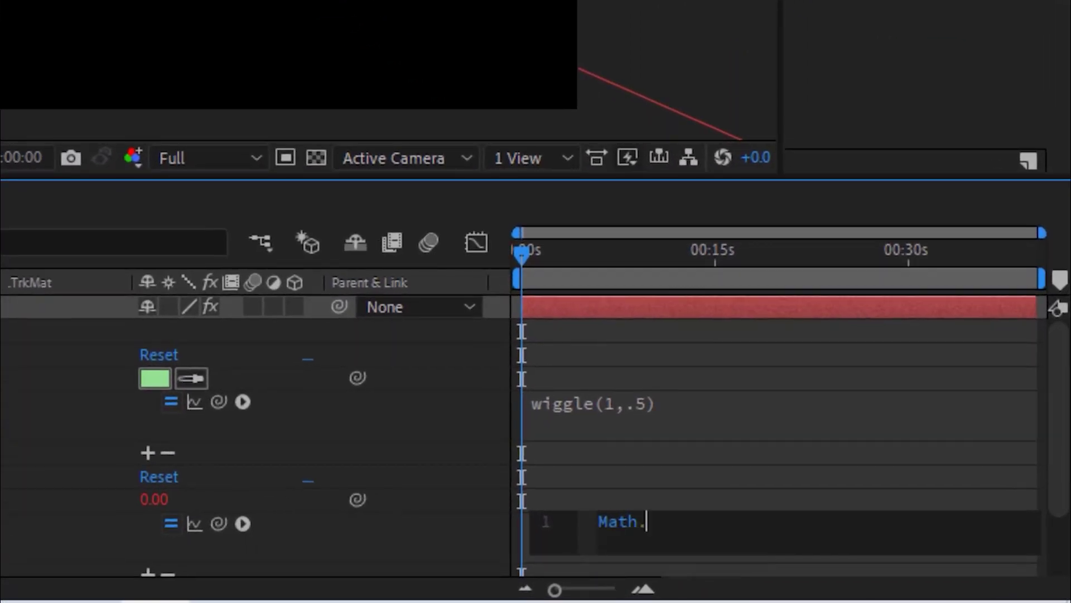
text(cos)
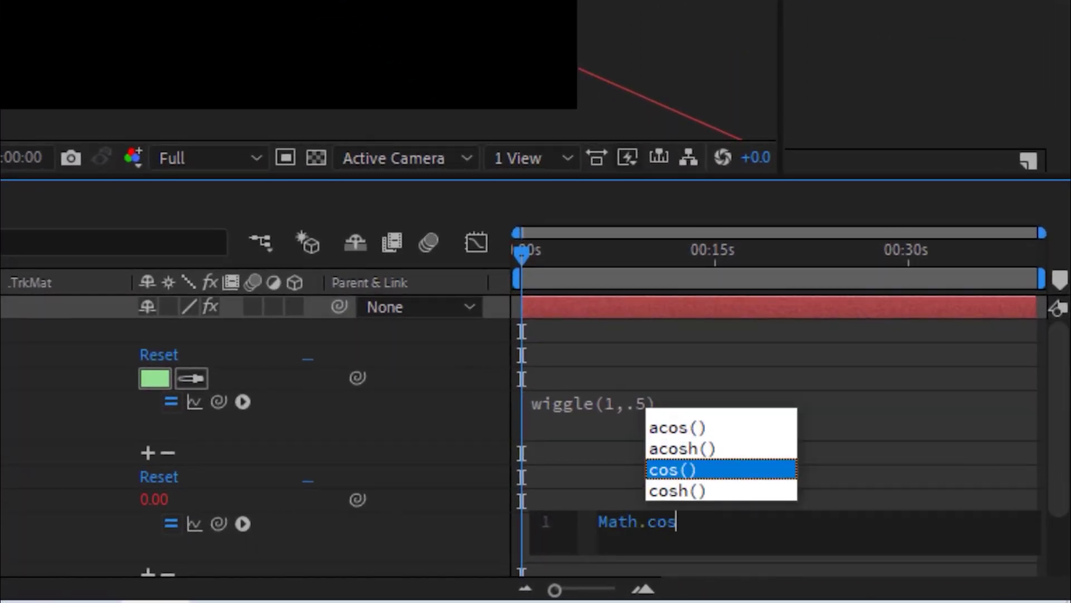
key(Return)
text(ti))
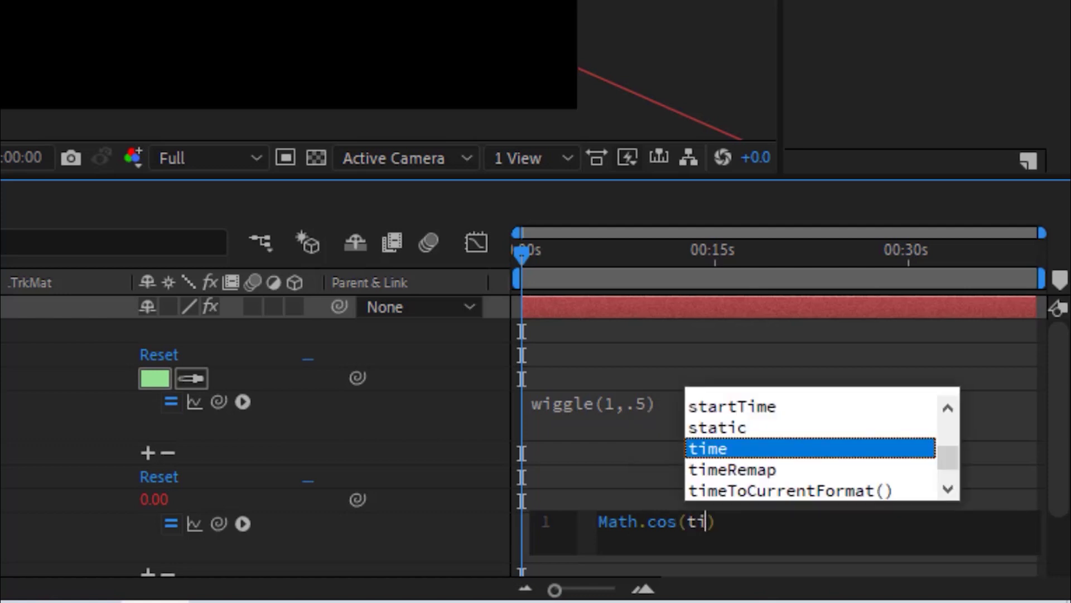
key(Return)
text()*2+3)
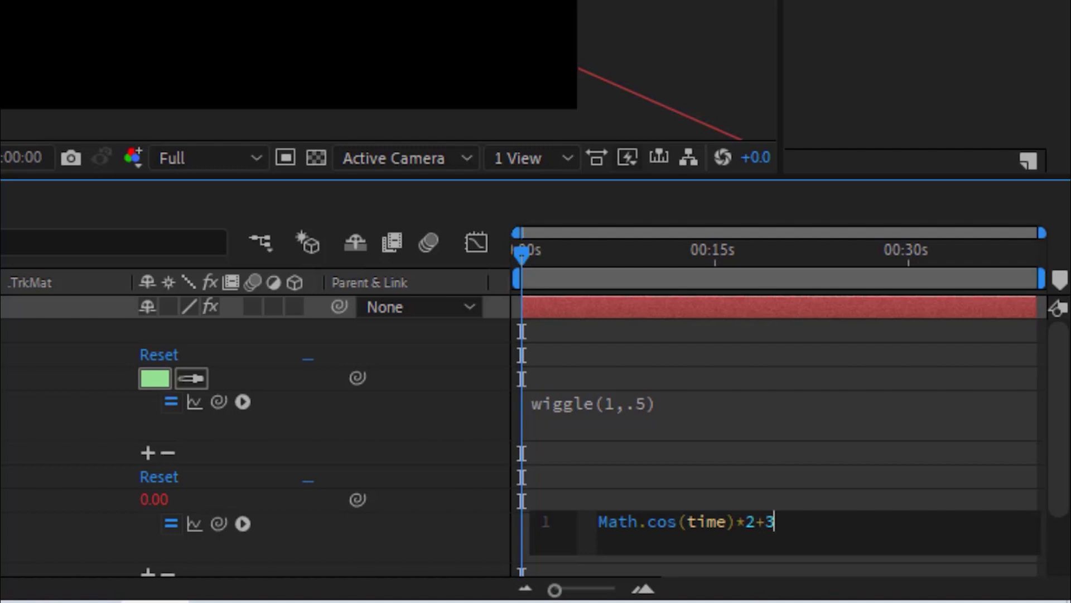
key(KP_Enter)
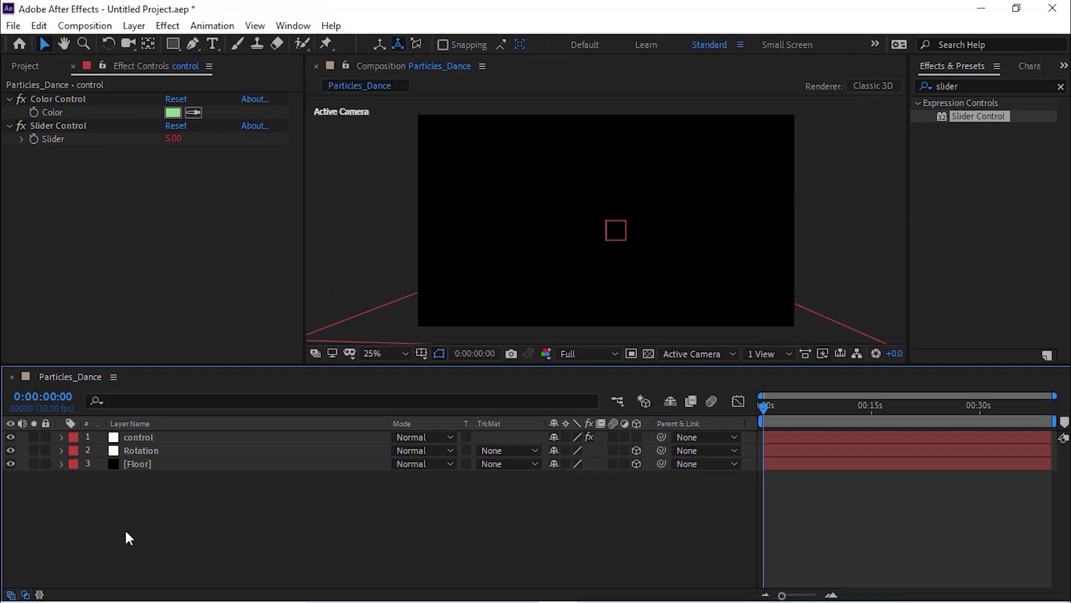
Add a third null object to the composition and rename it N/1.
right_click(125, 528)
mouse_move(356, 273)
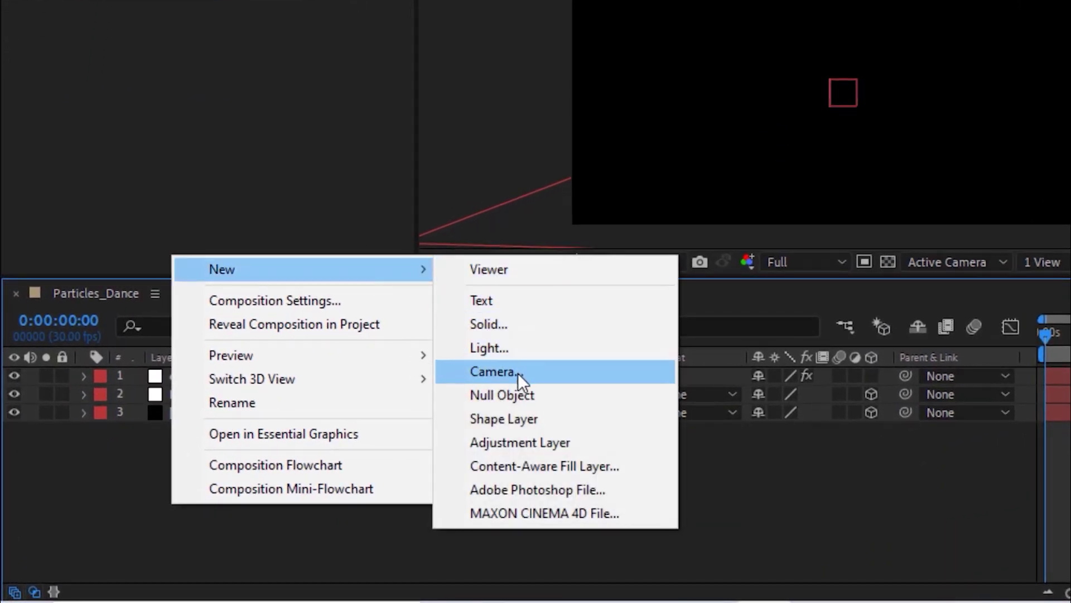
click(511, 391)
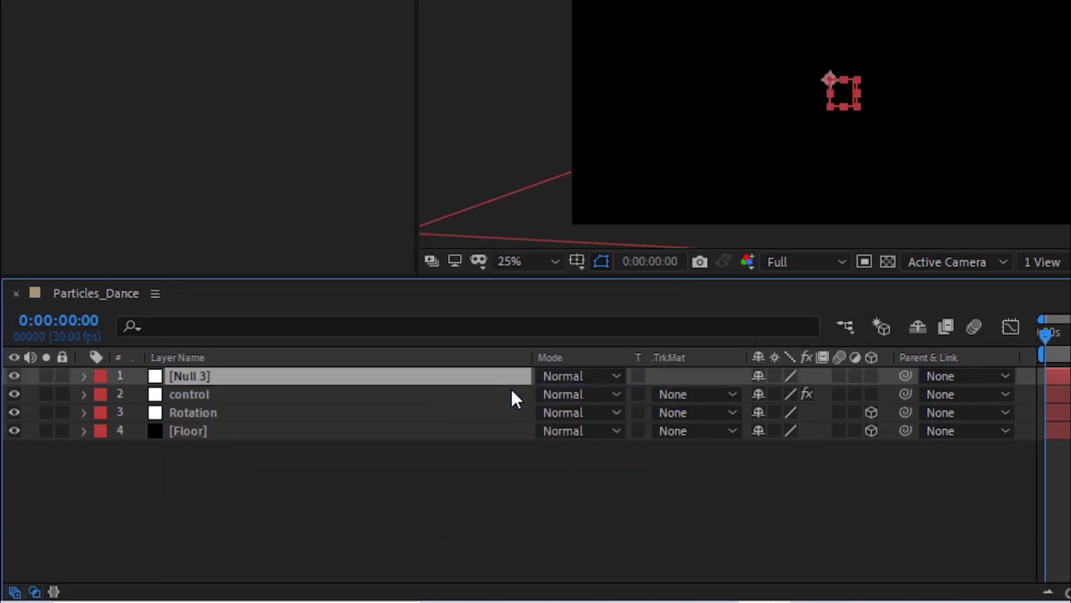
key(Return)
text(N/)
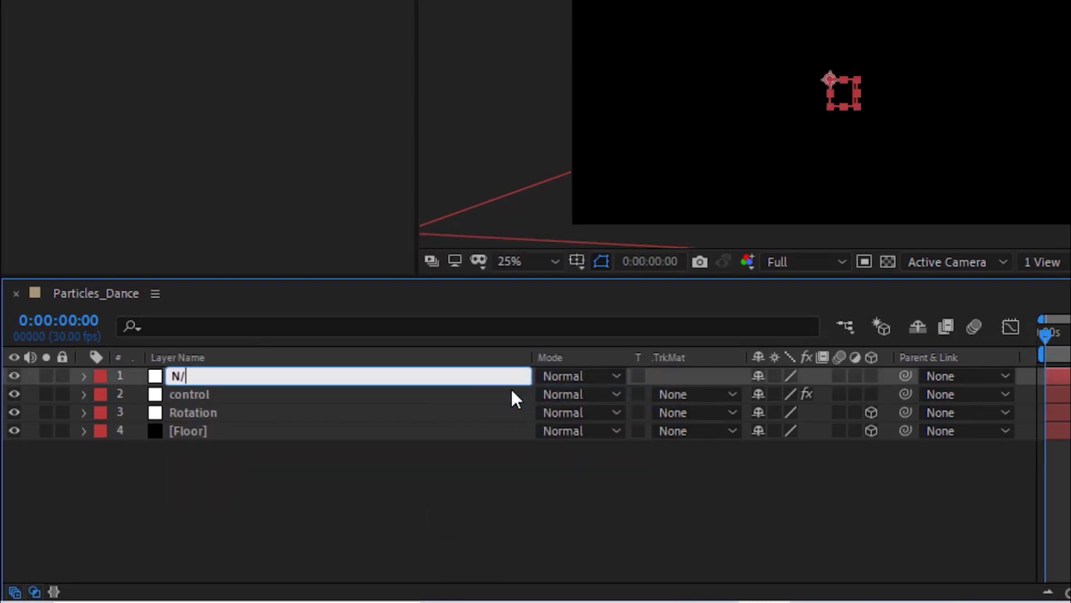
text(1)
key(Return)
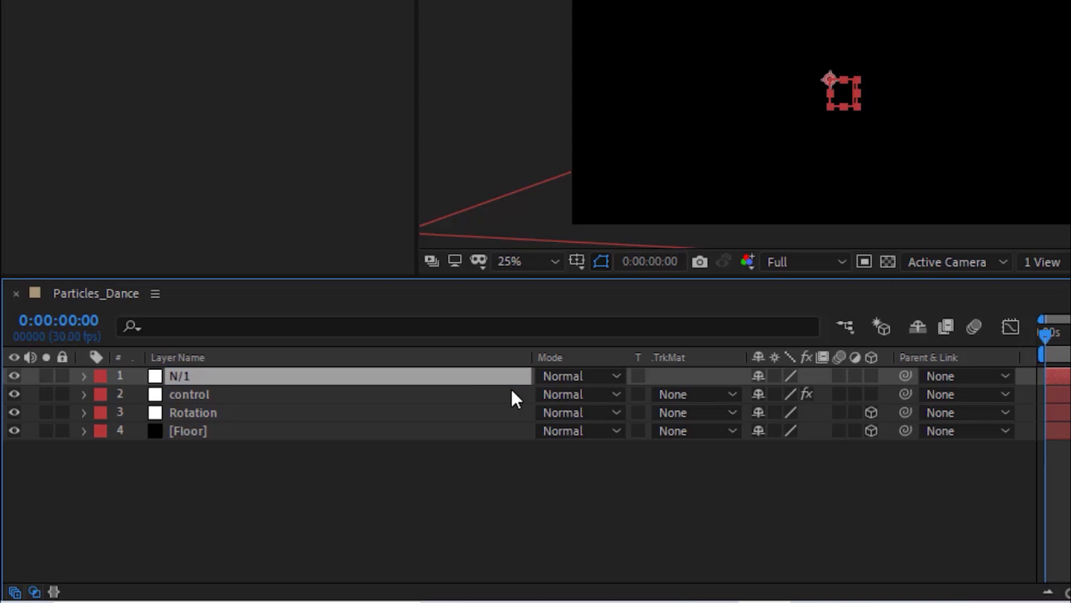
Move the N/1 null directly above the Floor layer and make it a 3D layer.
drag(458, 375, 444, 414)
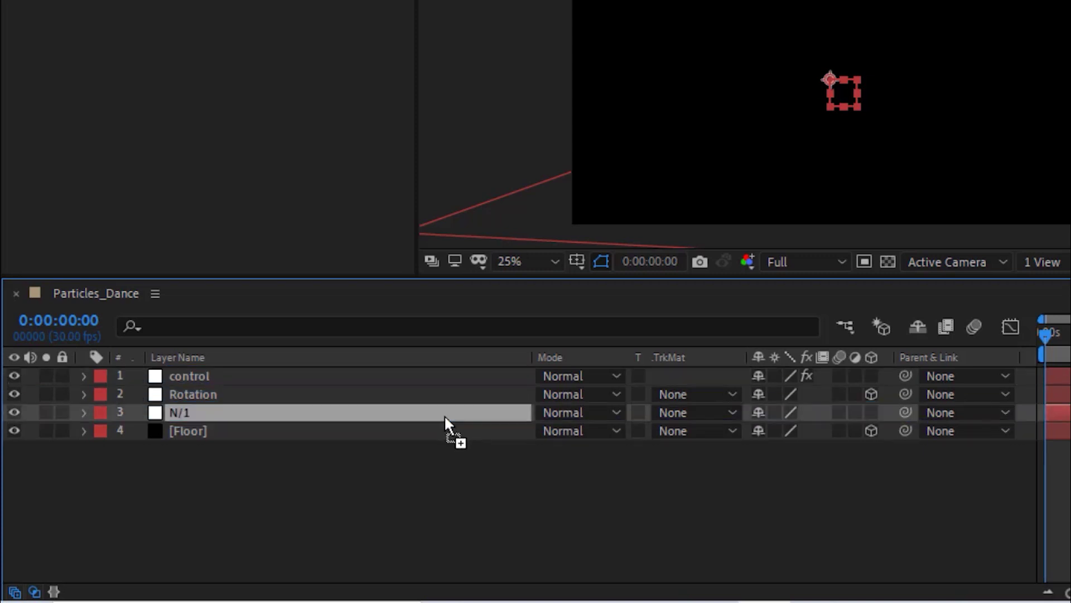
click(871, 413)
Add the expression N=name.split("/",2)[1]; thisComp.layer("Rotation").transform.yRotation.valueAtTime(time-N*N/100) to the N/1 null's Y Rotation, copying it from 1.txt in Notepad.
click(82, 414)
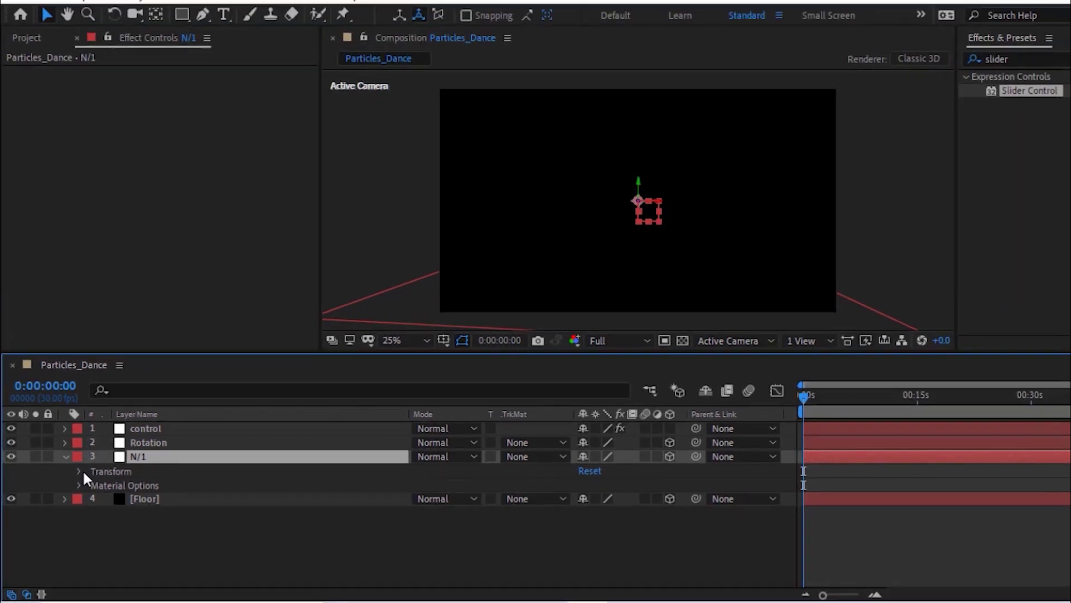
click(105, 431)
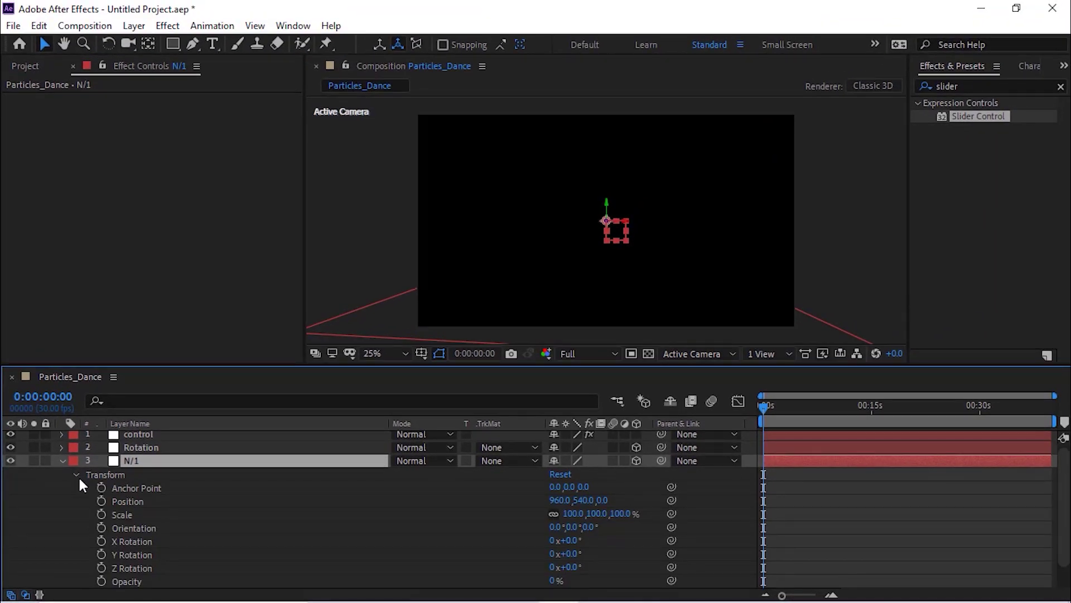
alt+click(101, 555)
key(alt+Tab)
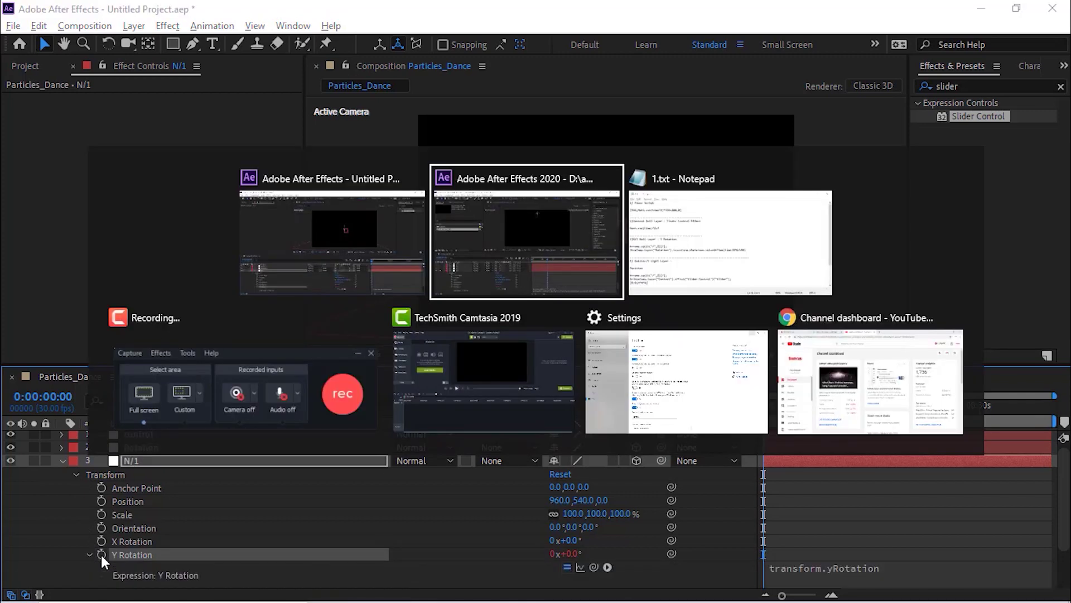
key(alt+Tab)
key(shift+Down)
key(shift+Down)
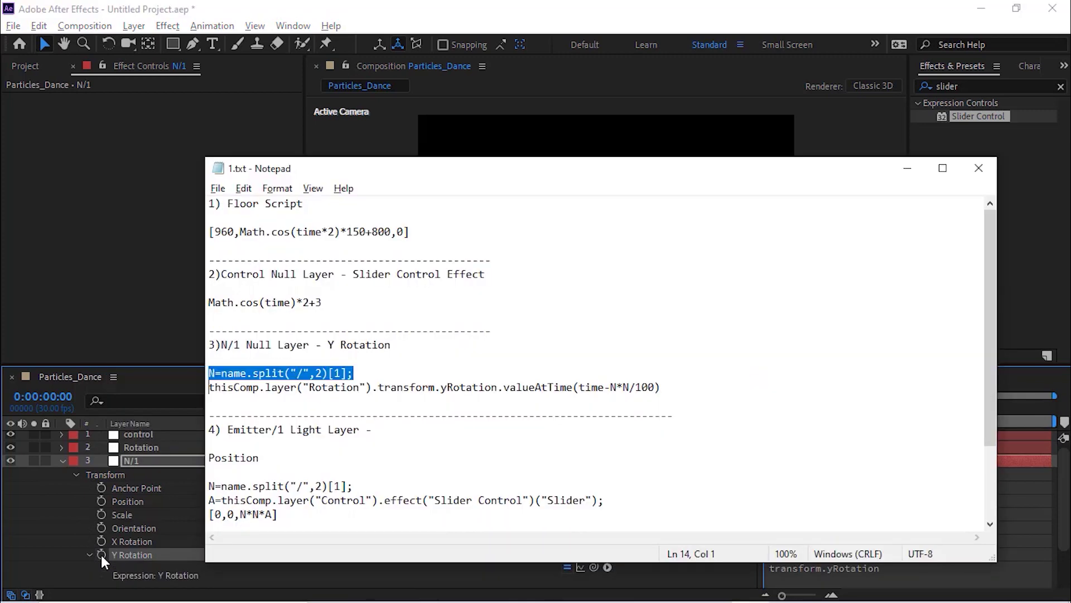
key(alt+Tab)
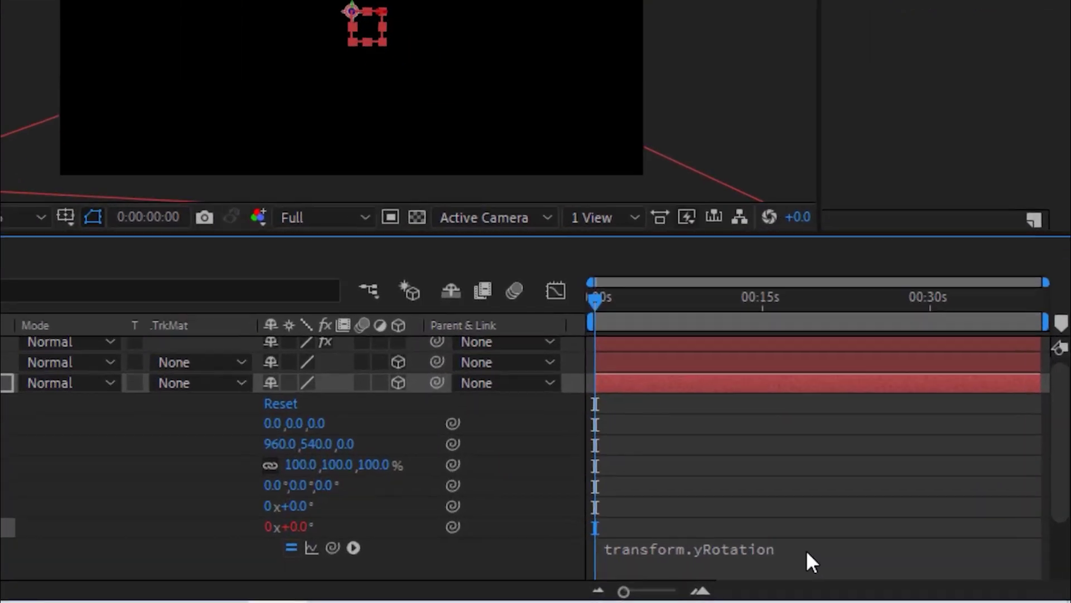
click(808, 552)
text(thisComp.layer("Rotation").transform.yRotation.valueAtTime(time-N*N/100))
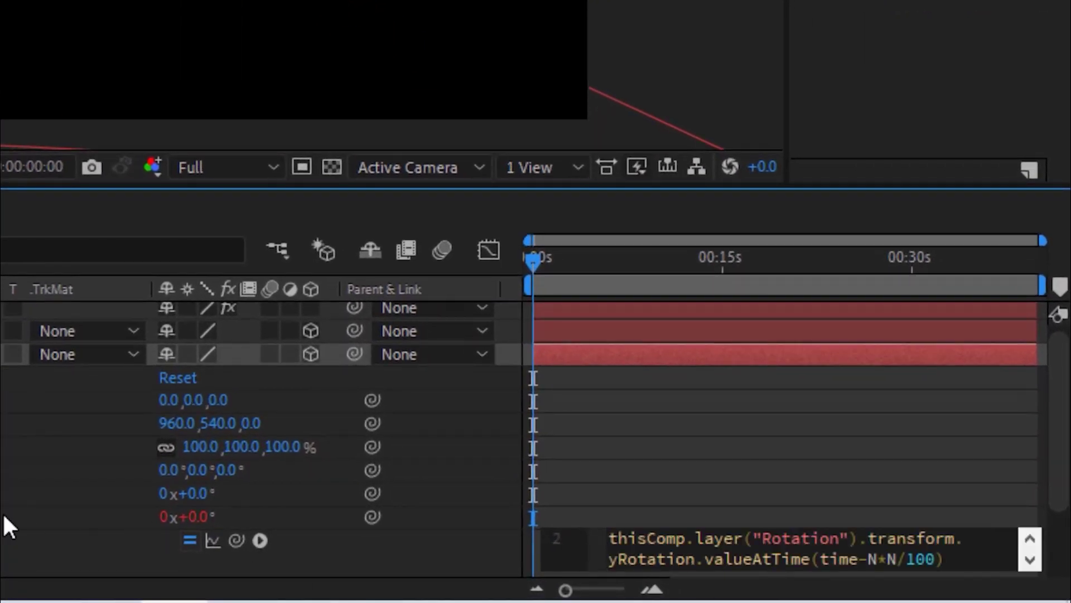
click(8, 527)
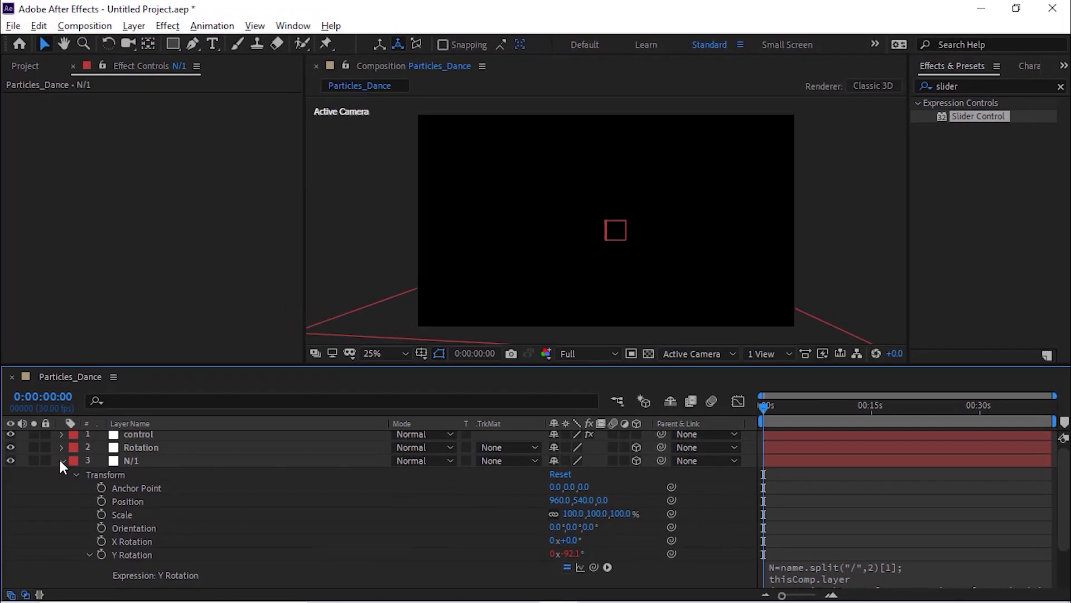
click(61, 461)
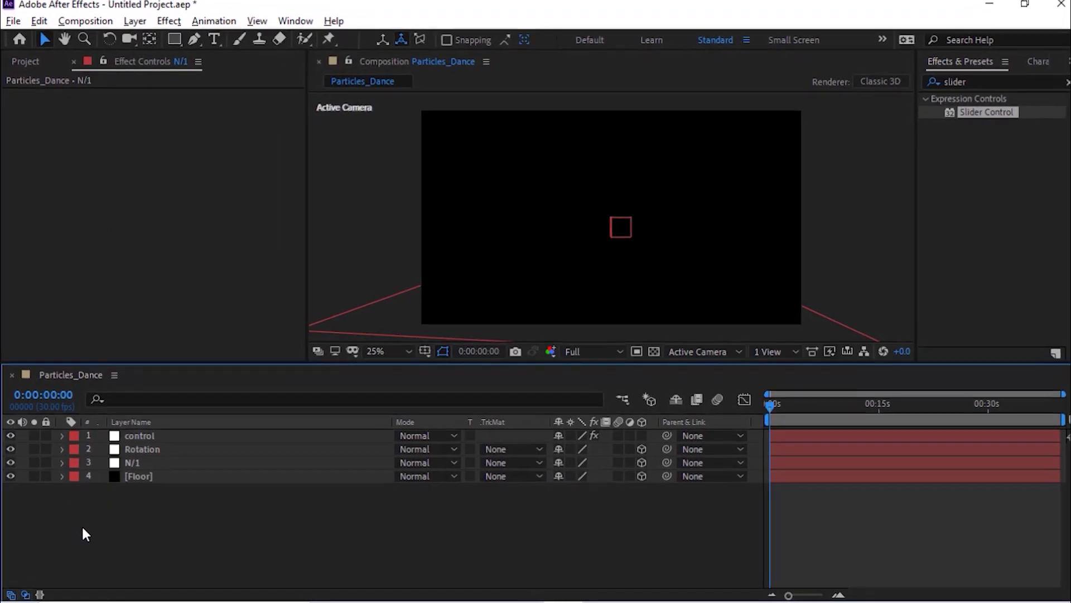
Create a white Point light named Emitter/1 with 100% intensity.
right_click(81, 528)
mouse_move(193, 354)
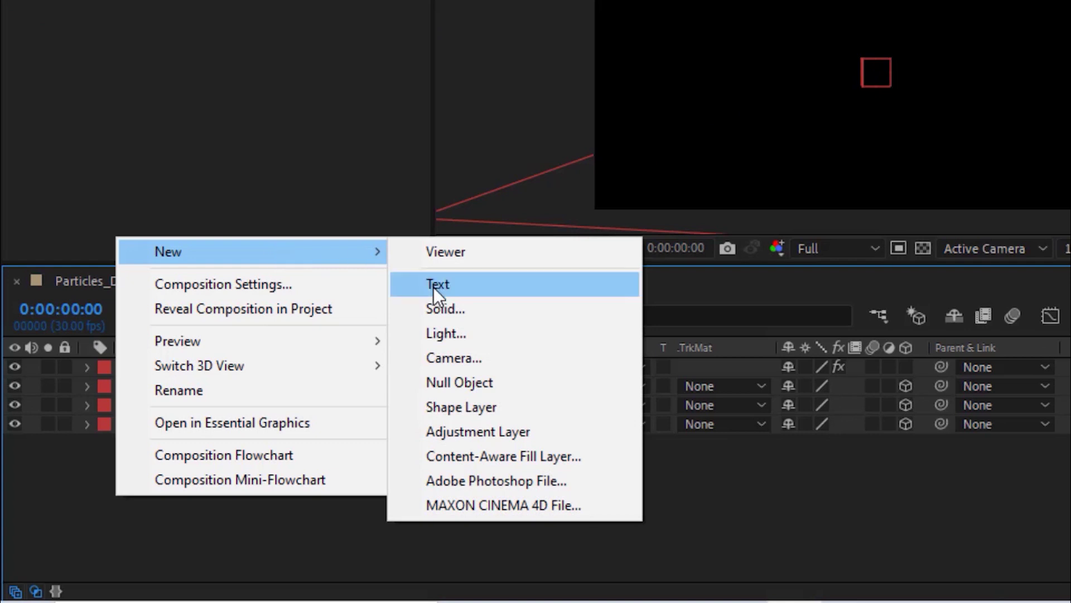
click(438, 333)
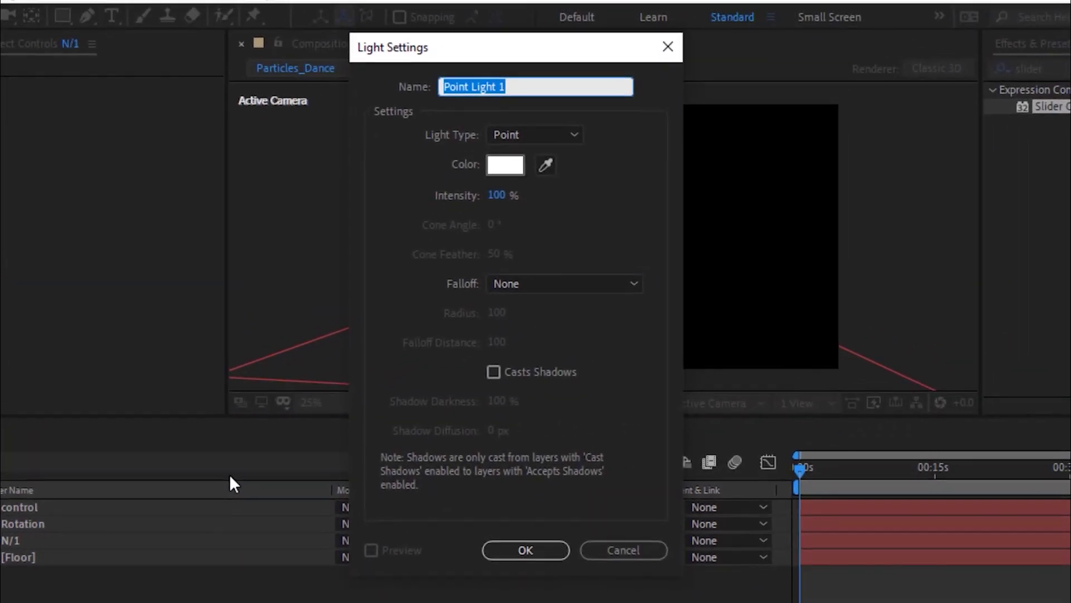
text(Emitter/1)
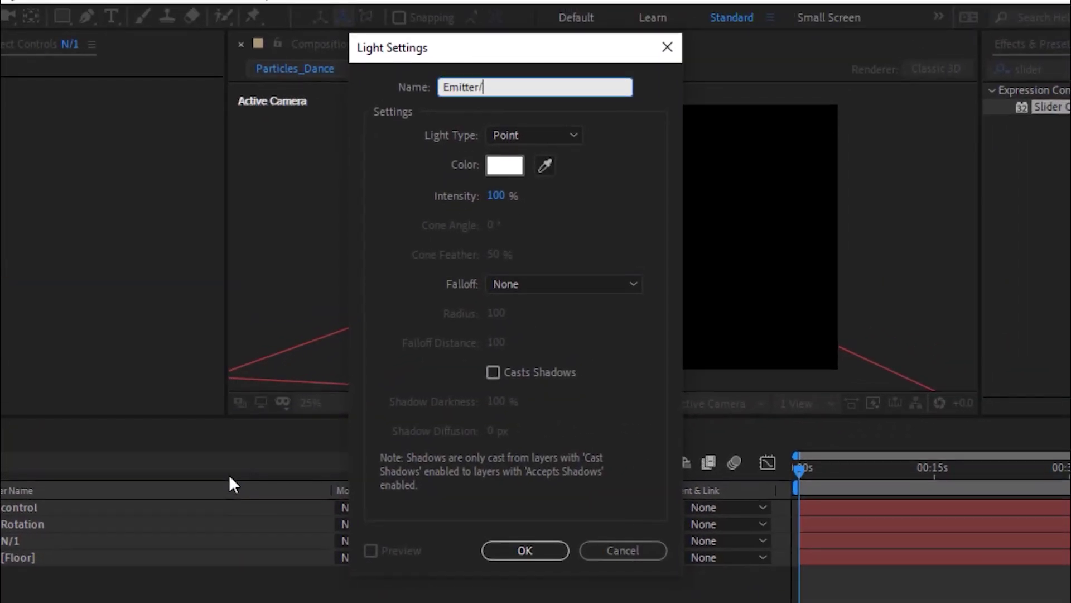
click(556, 139)
click(532, 189)
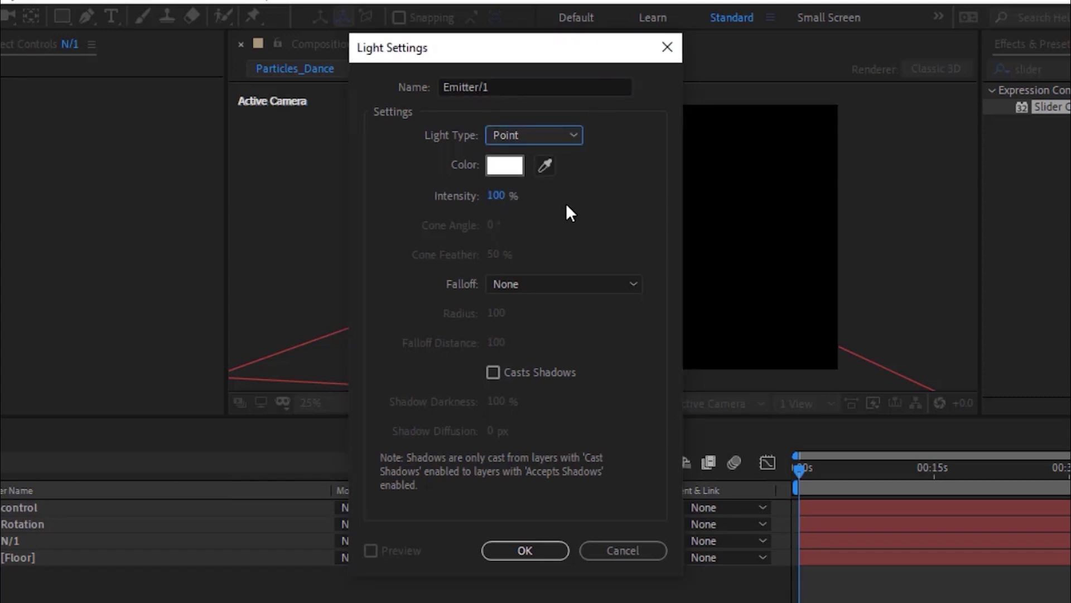
click(498, 197)
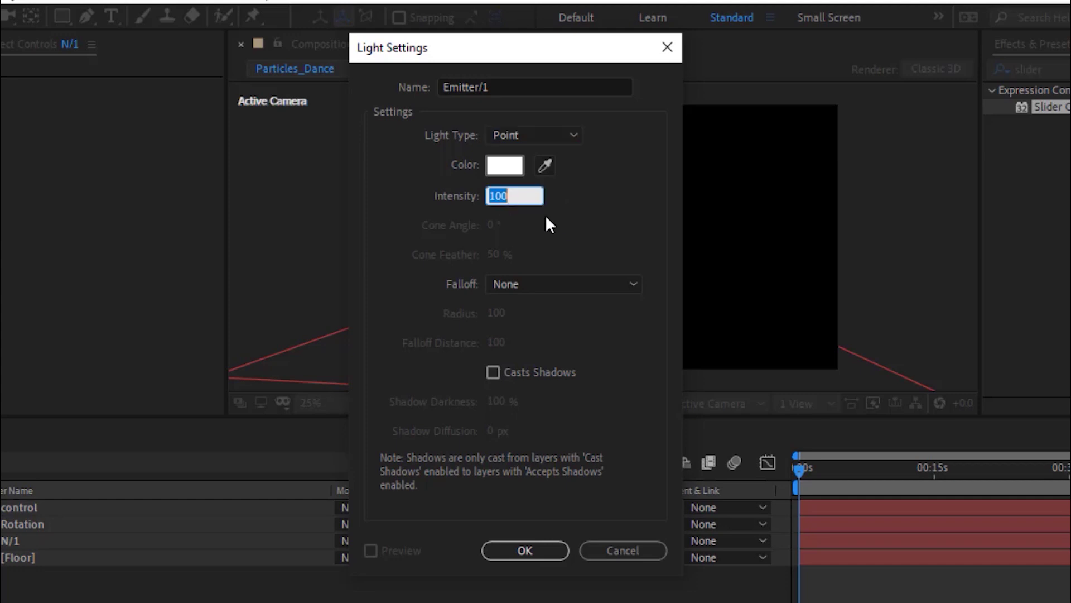
click(589, 315)
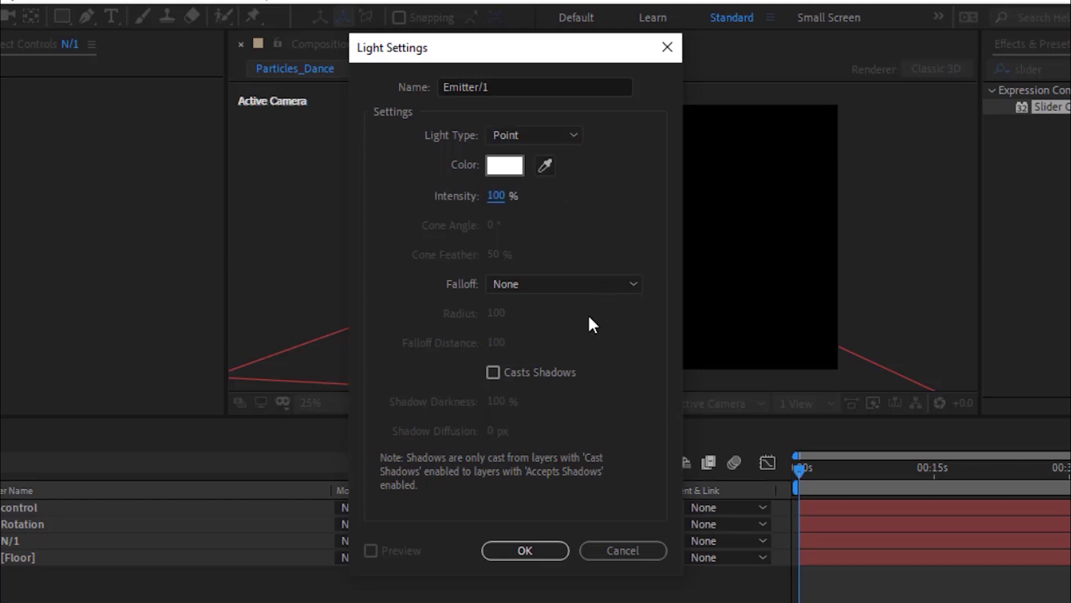
click(534, 551)
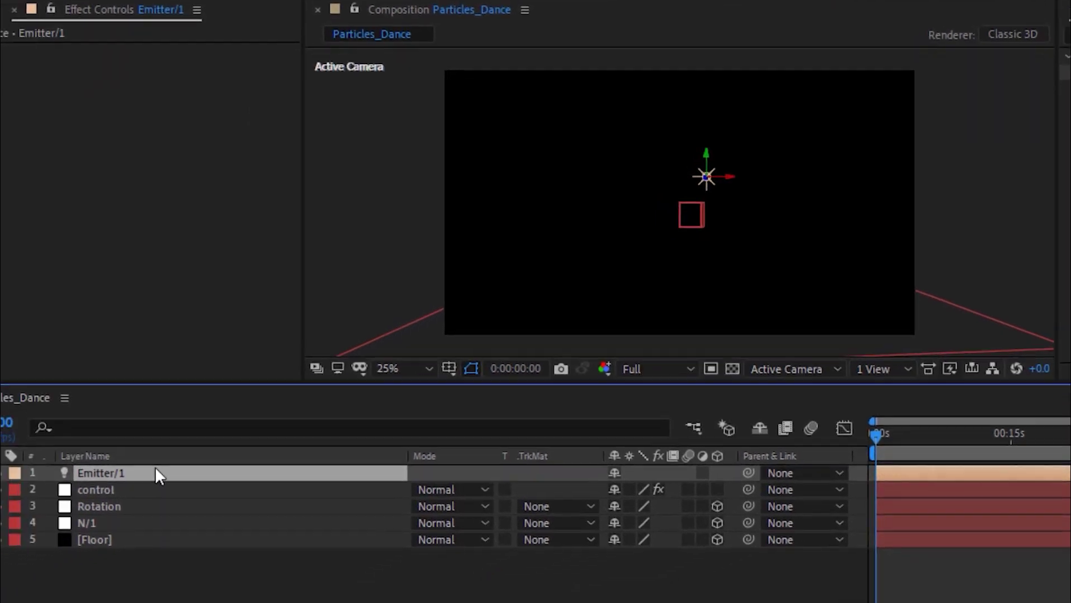
Move the Emitter/1 light directly above the N/1 layer and parent it to N/1.
drag(81, 507, 77, 542)
drag(229, 472, 228, 477)
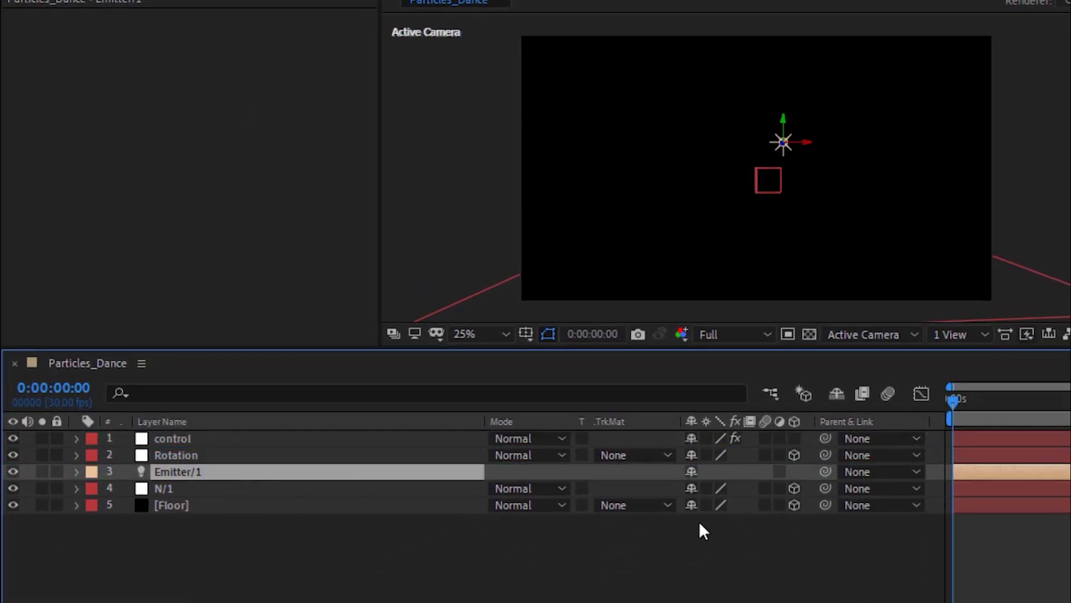
click(875, 471)
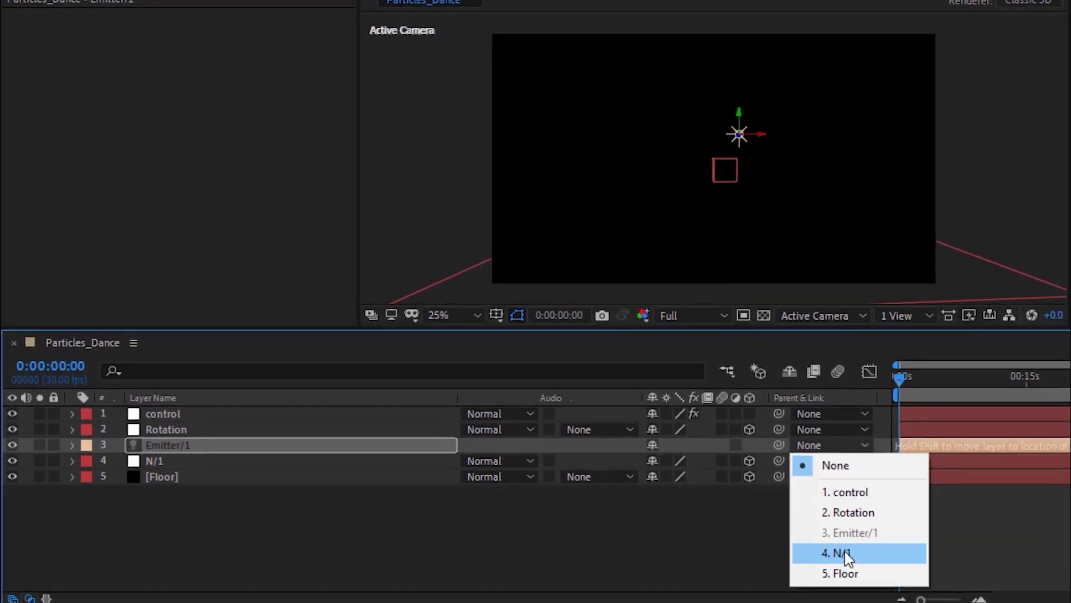
click(842, 552)
click(401, 505)
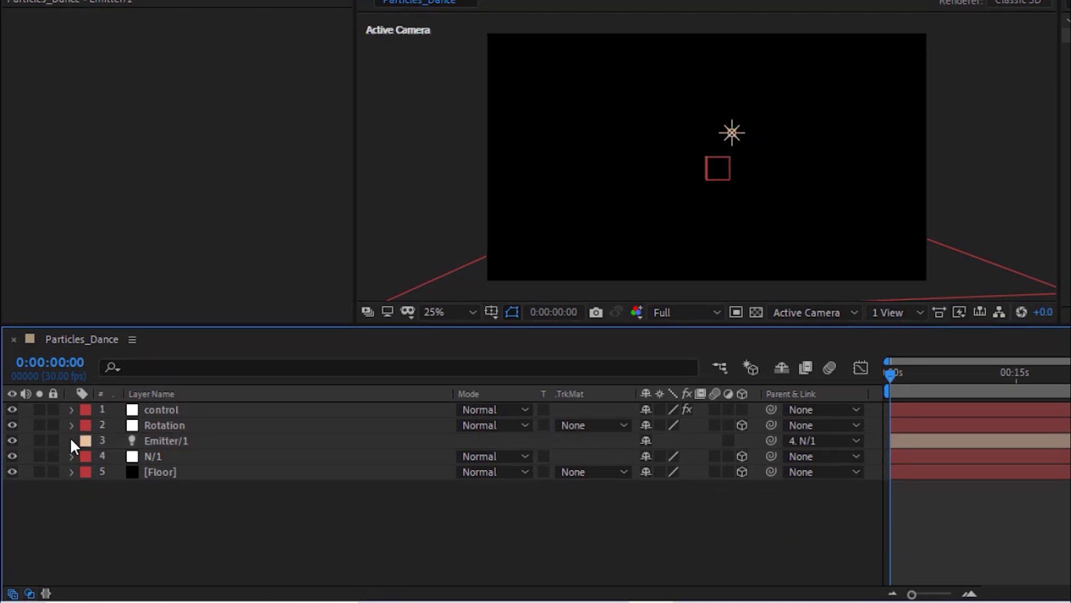
Set the Emitter/1 light's Position to 0, 0, -600.
click(71, 441)
click(87, 457)
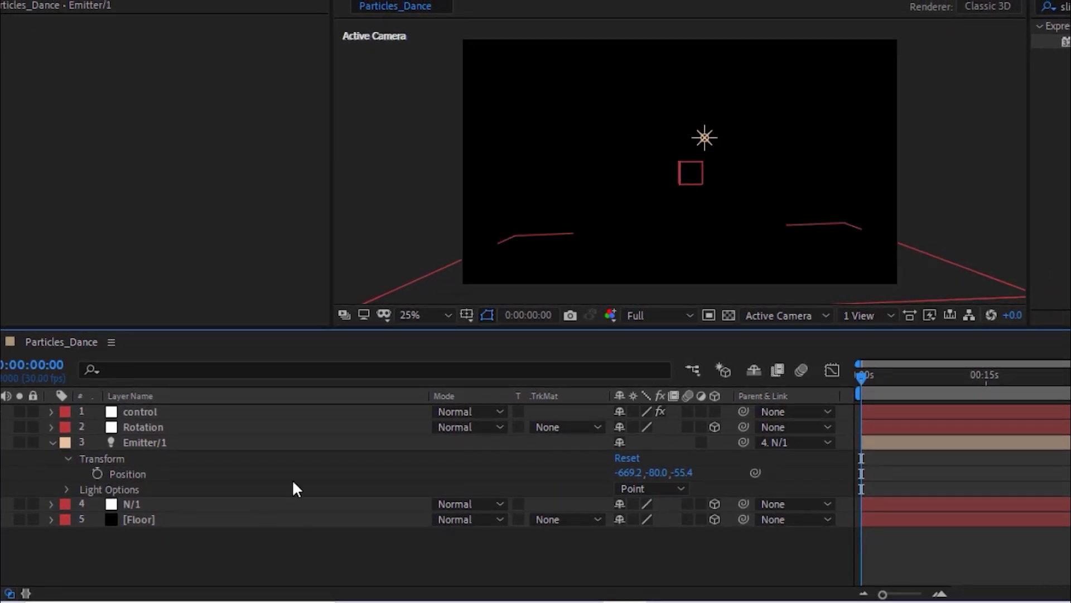
click(626, 473)
text(0)
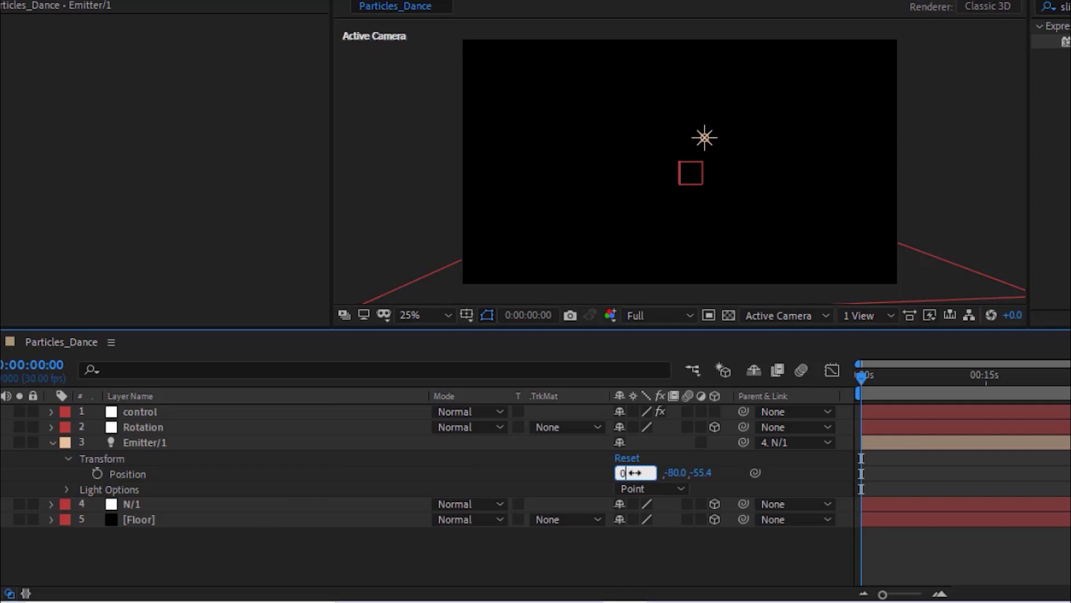
key(Tab)
text(0)
key(Tab)
text(-600)
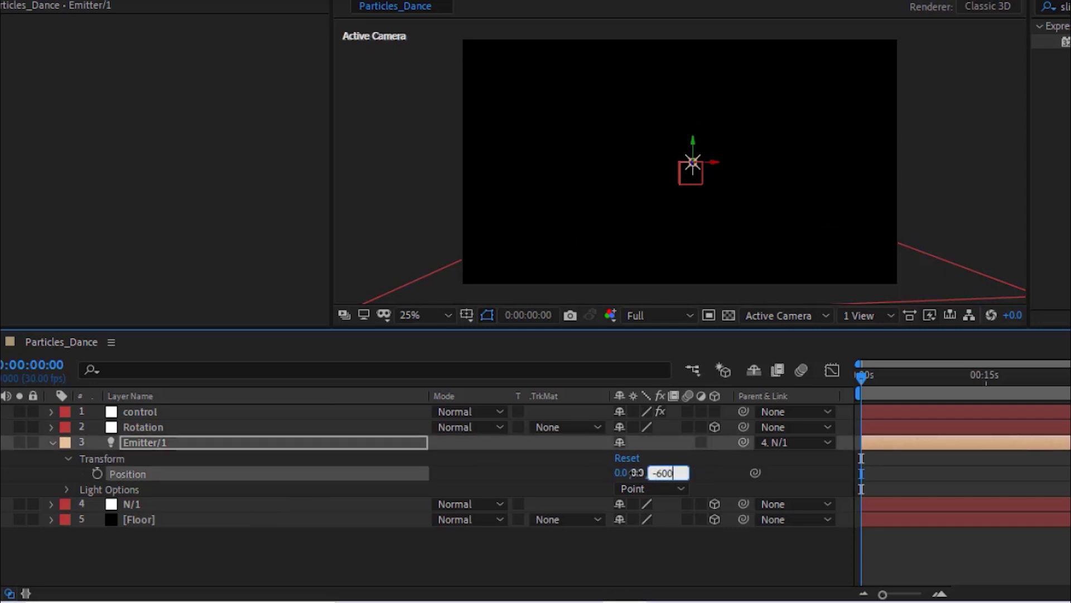
key(Return)
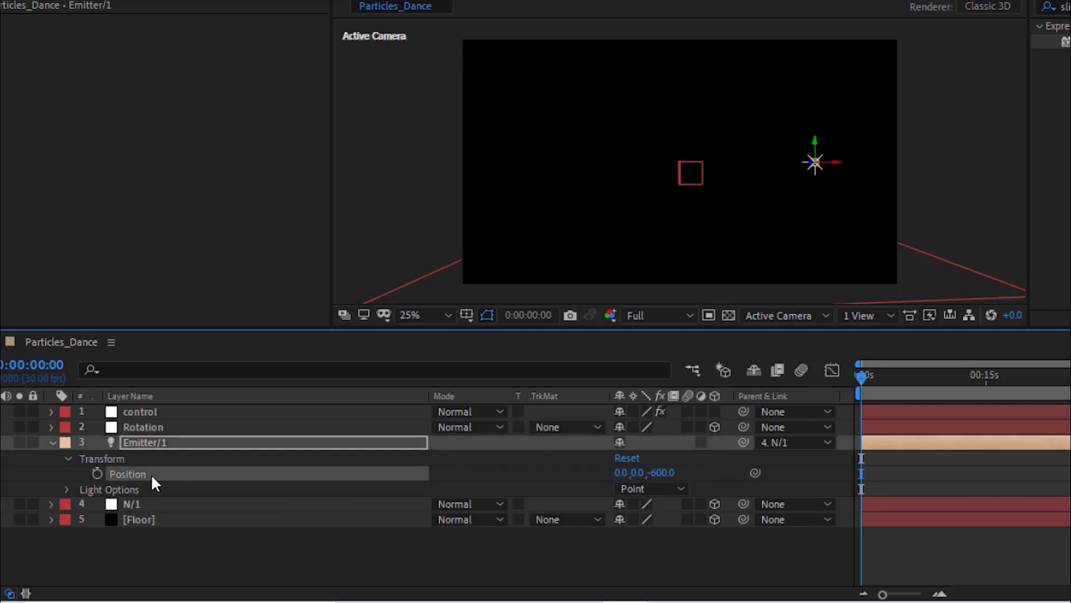
Add the expression N=name.split("/",2)[1]; A=thisComp.layer("control").effect("Slider Control")("Slider"); [0,0,N*N*A] to Emitter/1's Position, copying it from 1.txt in Notepad.
alt+click(98, 475)
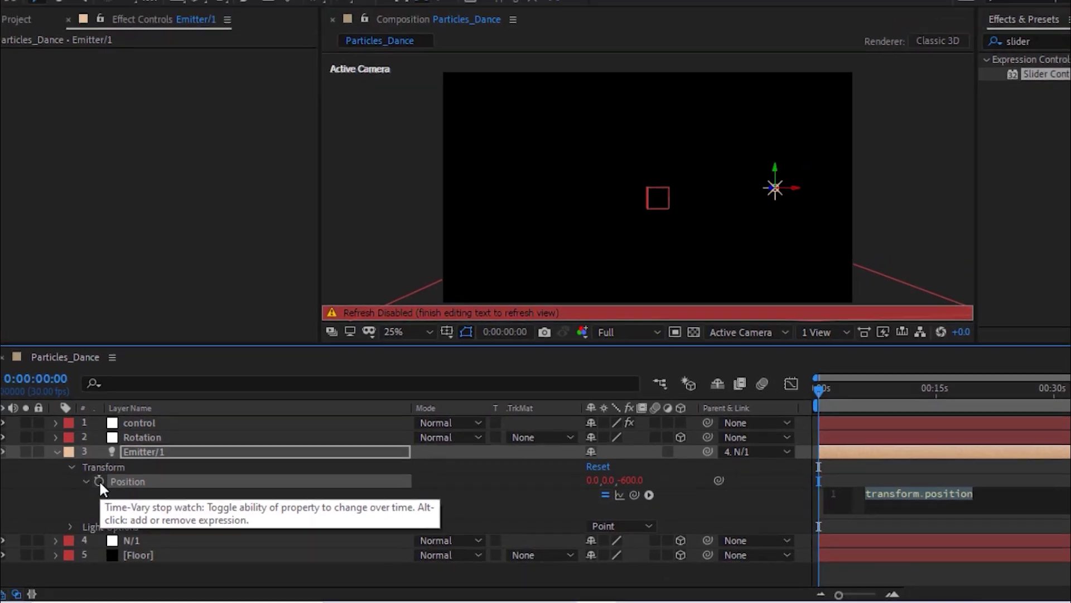
key(alt+Tab)
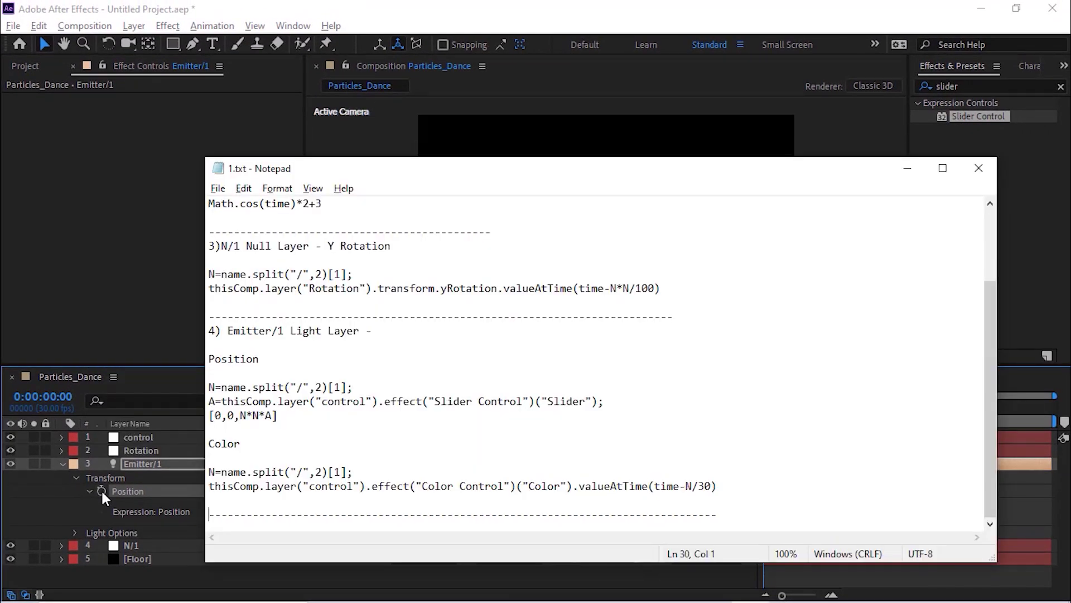
drag(209, 386, 210, 429)
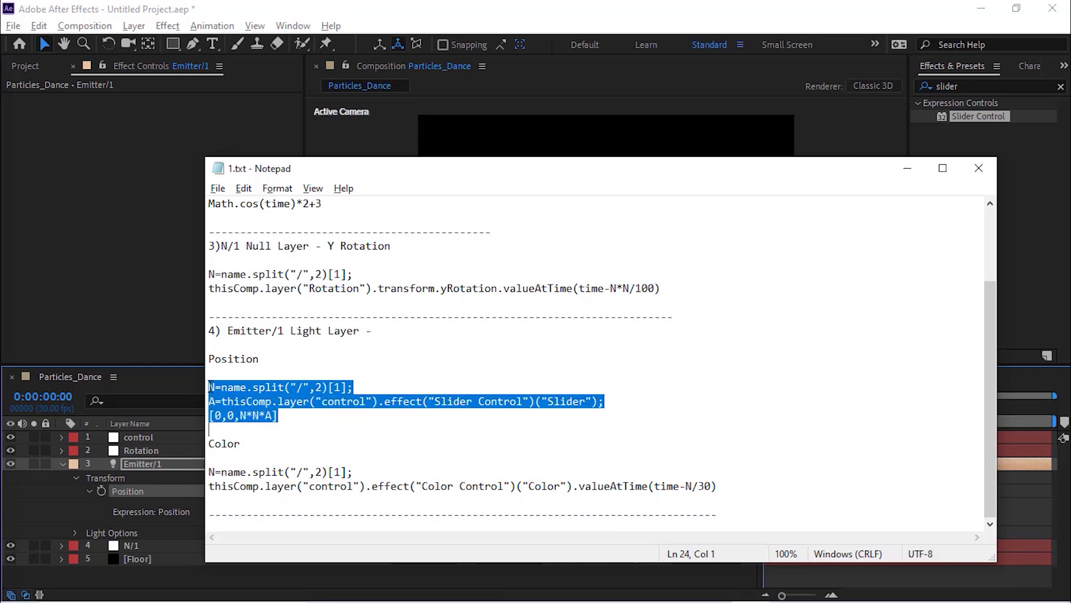
key(alt+Tab)
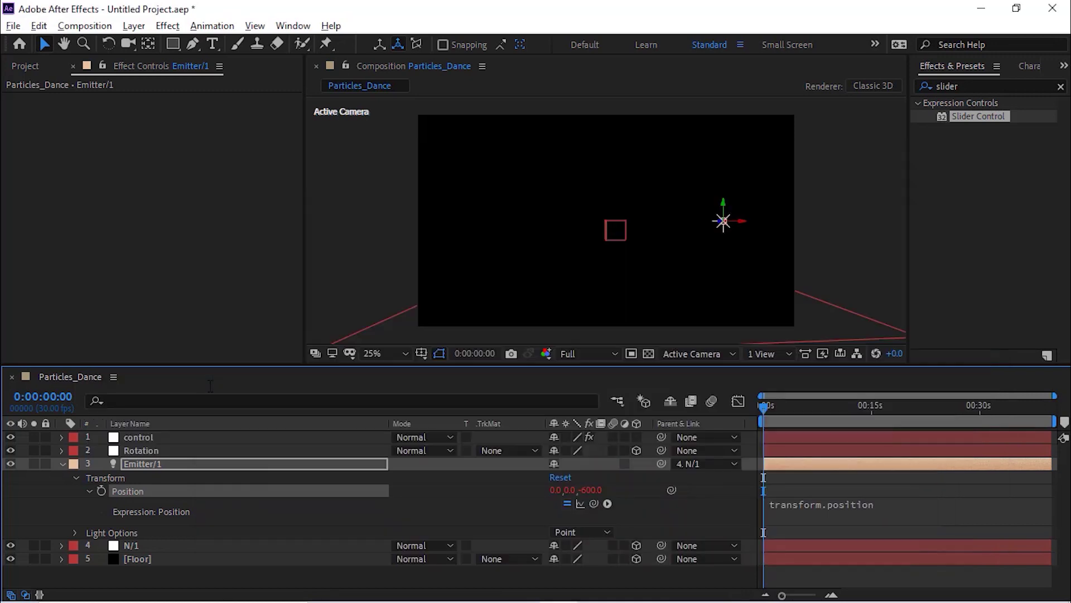
click(856, 504)
key(ctrl+v)
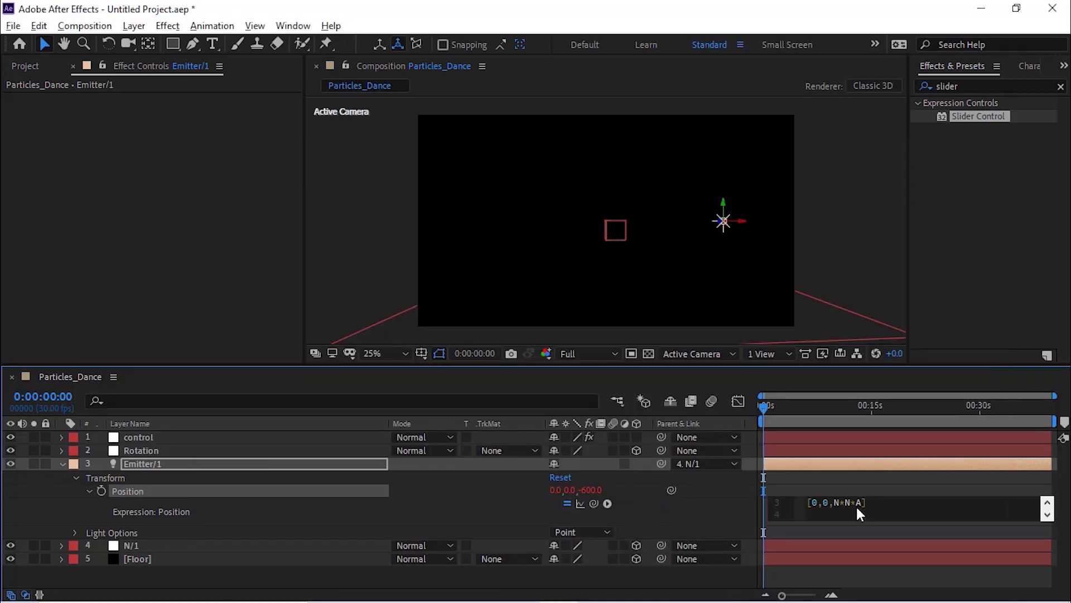
click(668, 513)
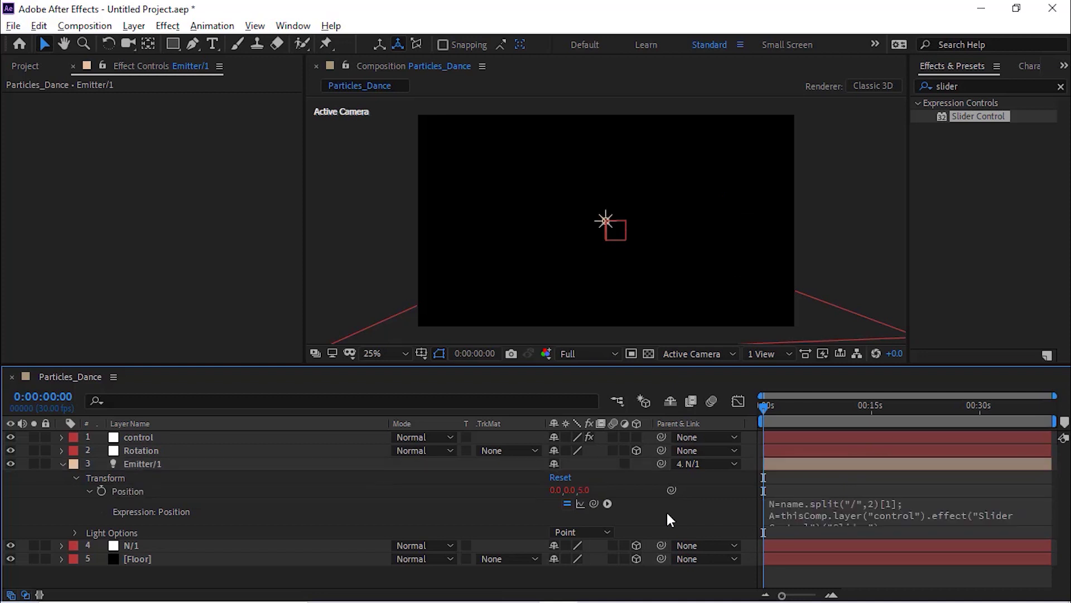
click(86, 490)
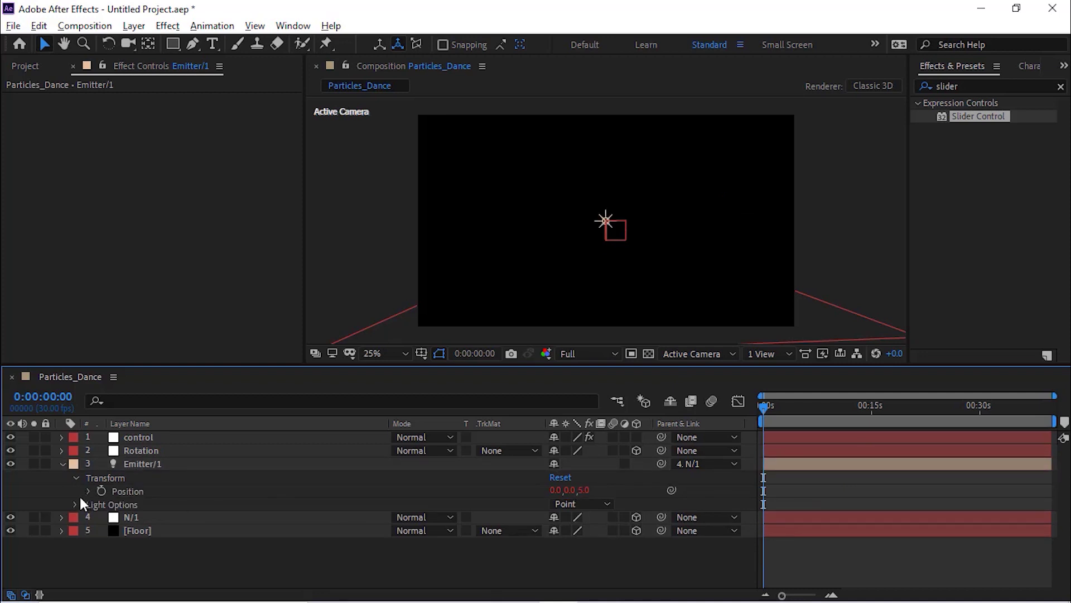
Add the expression N=name.split("/",2)[1]; thisComp.layer("control").effect("Color Control")("Color").valueAtTime(time-N/30) to Emitter/1's light Color, copying it from 1.txt in Notepad.
click(74, 502)
scroll(74, 504, down, 1)
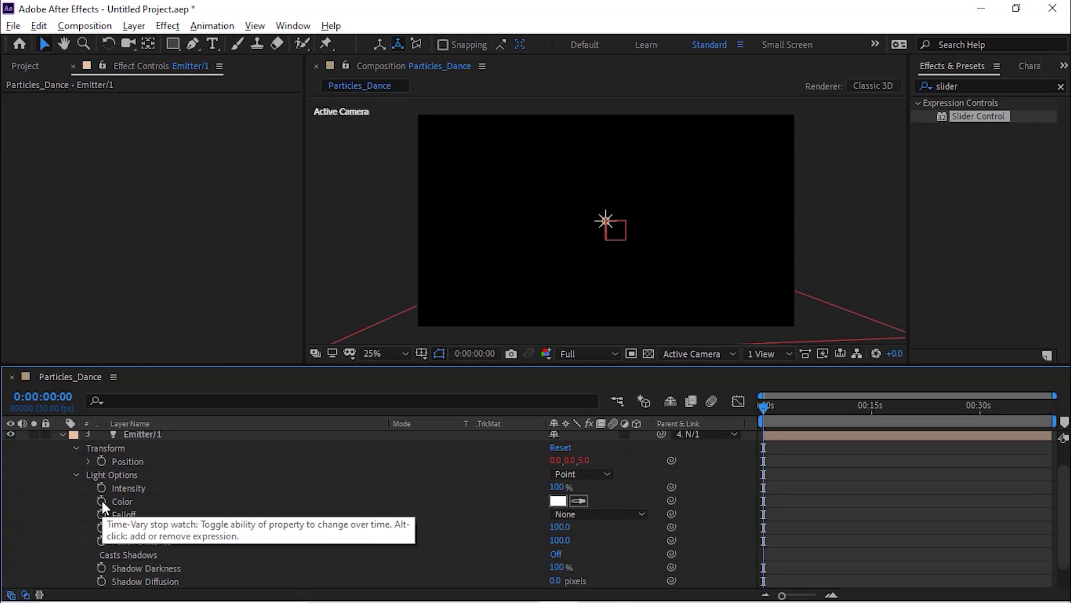
alt+click(102, 500)
key(alt+Tab)
key(Down)
key(Down)
key(Down)
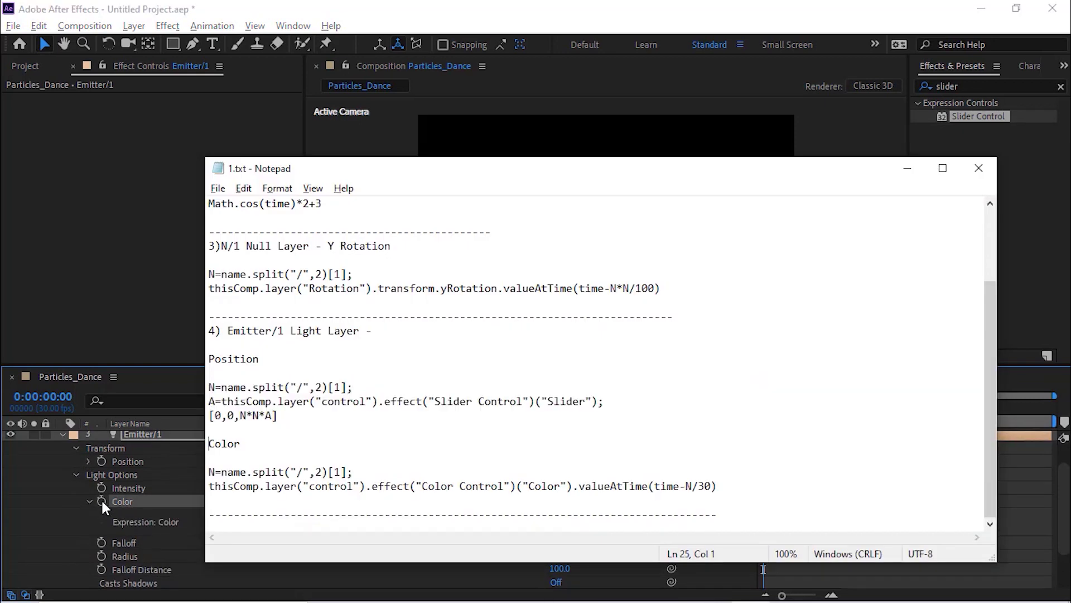
key(shift+Down)
key(shift+Down)
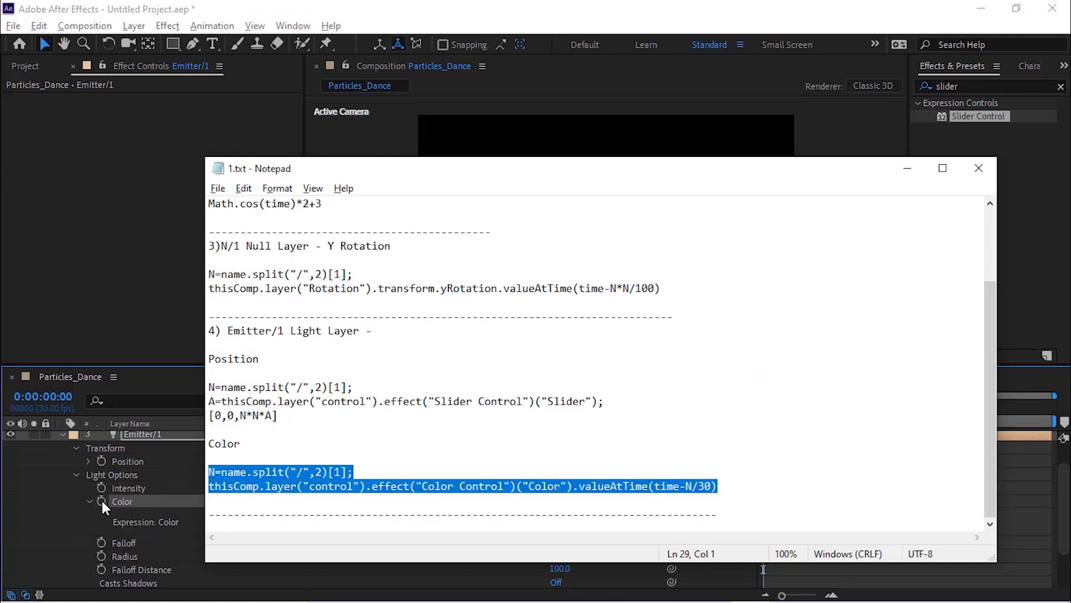
key(alt+Tab)
click(833, 516)
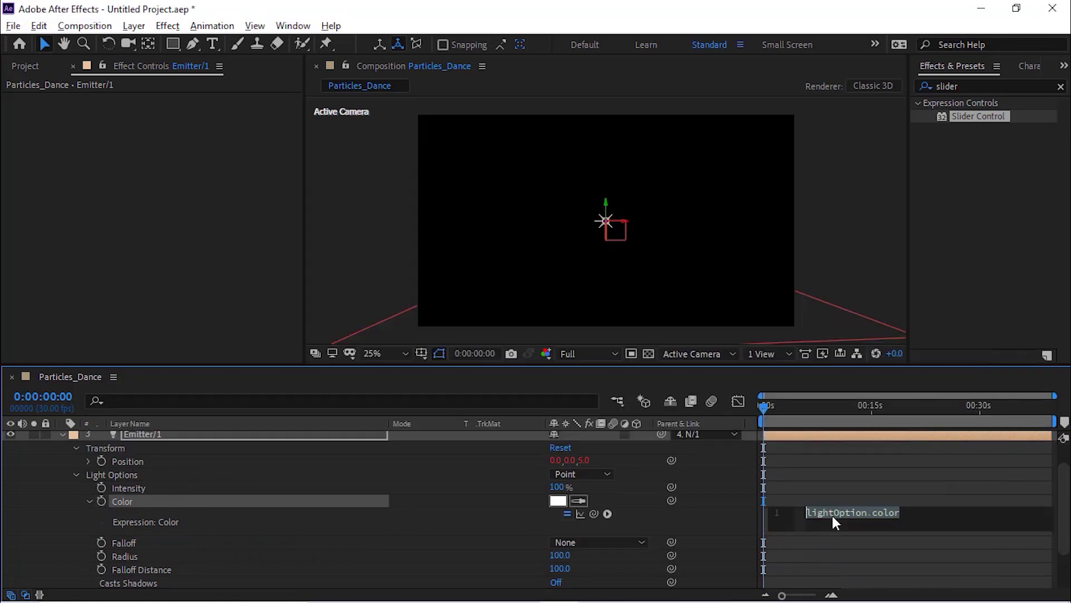
key(ctrl+v)
click(695, 510)
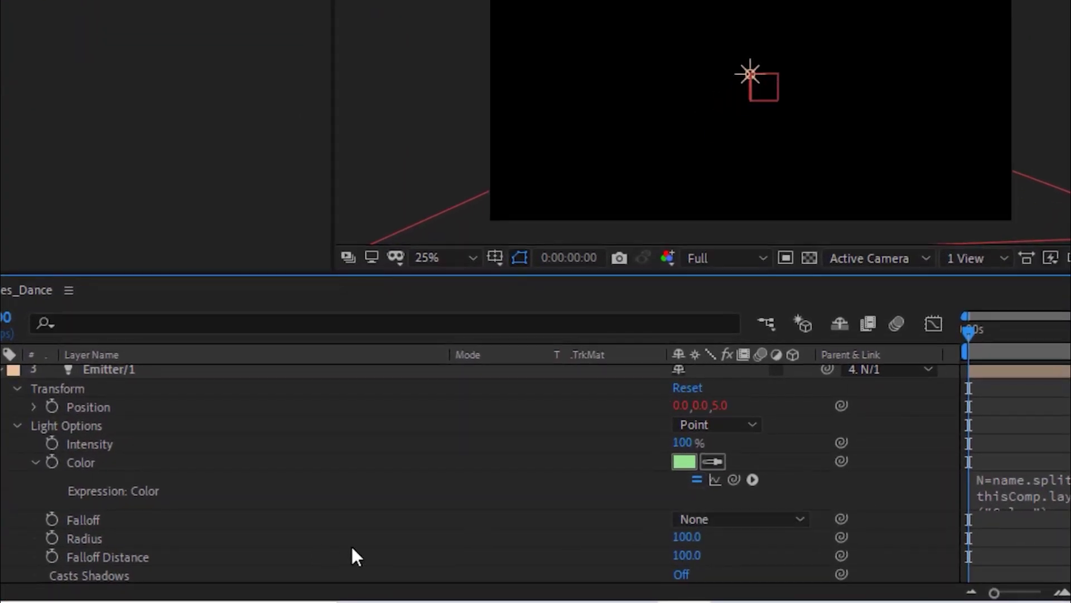
Set the Emitter/1 light's Radius and Falloff Distance both to 500 and collapse the layer properties.
click(686, 537)
text(500)
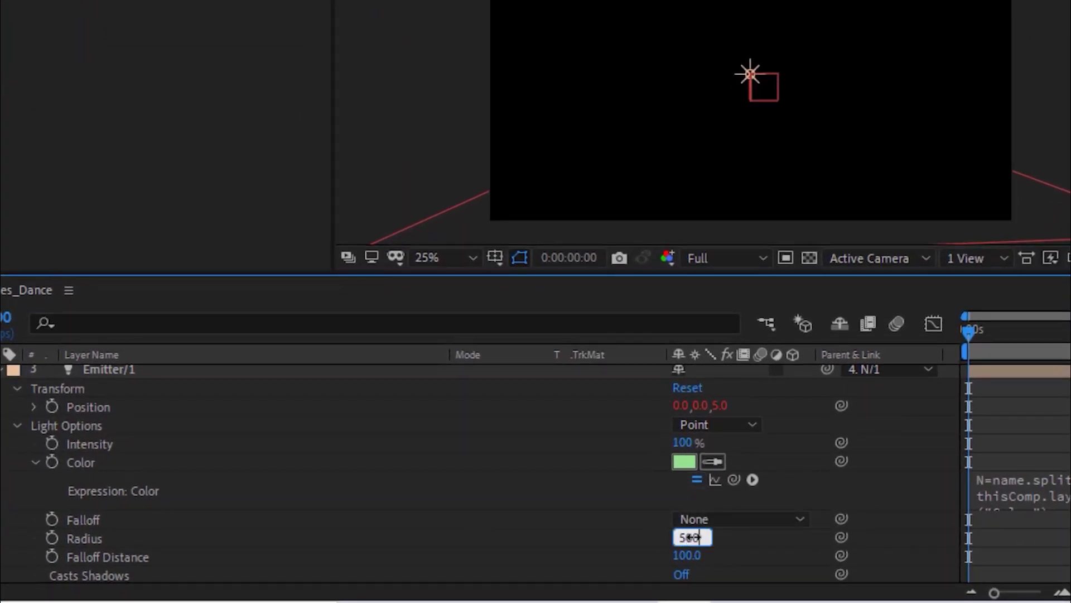
key(Tab)
text(500)
key(Return)
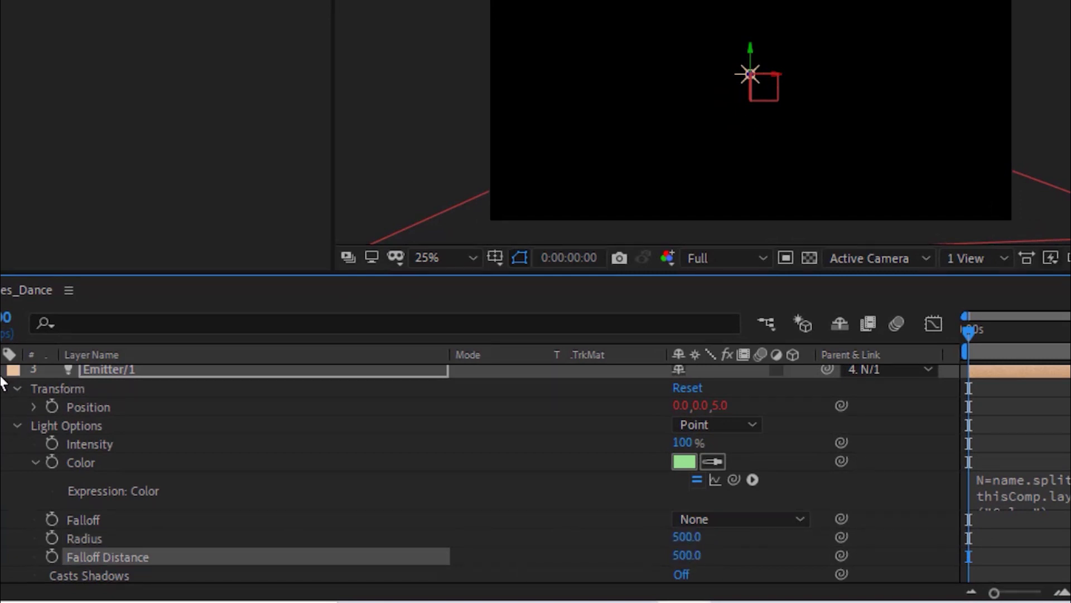
key(ctrl+grave)
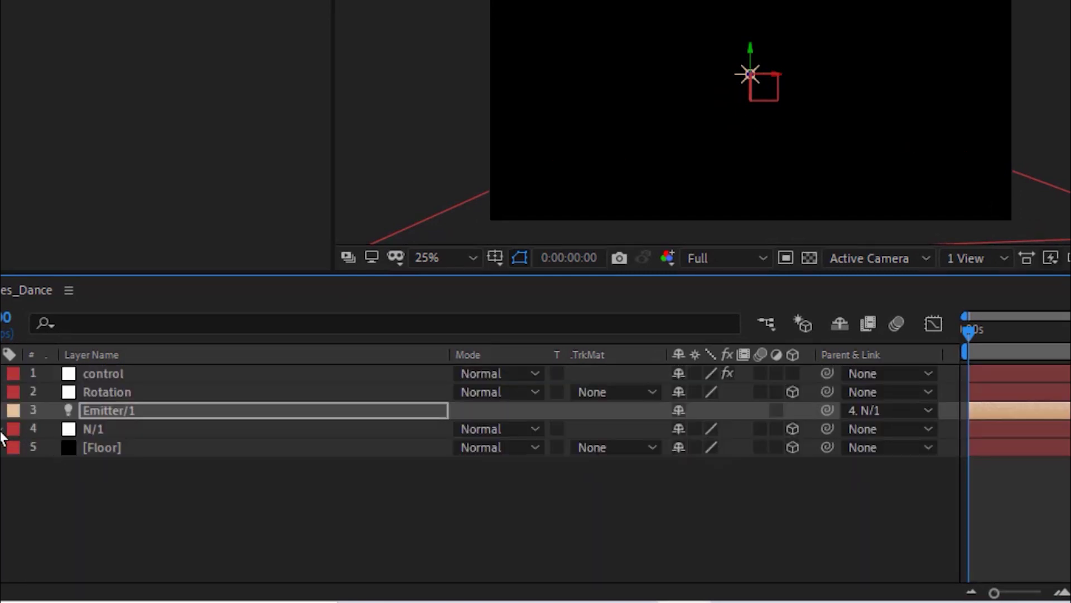
key(ctrl+Down)
key(ctrl+grave)
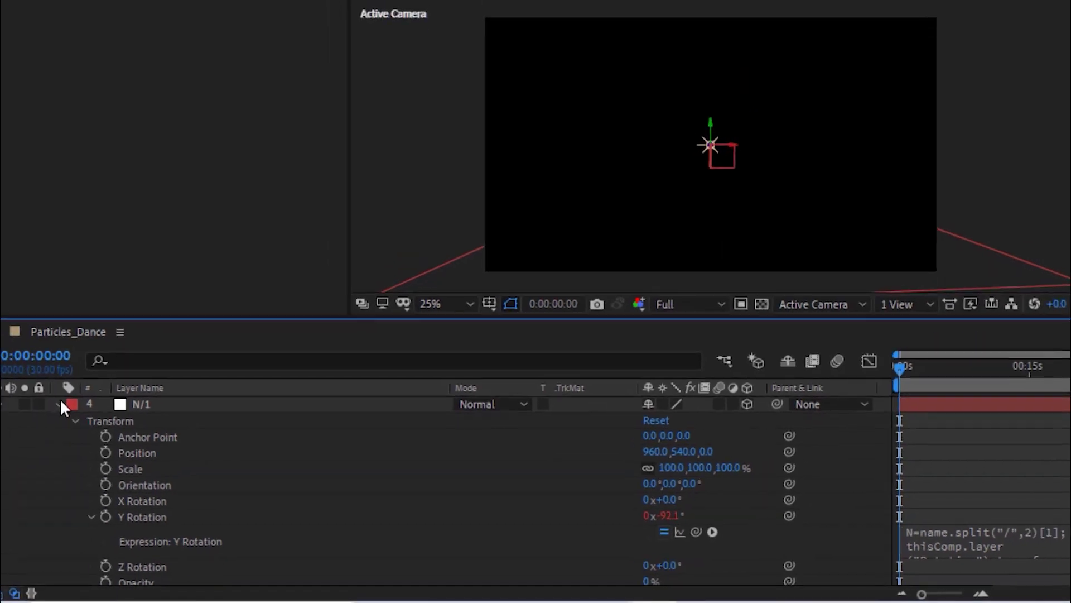
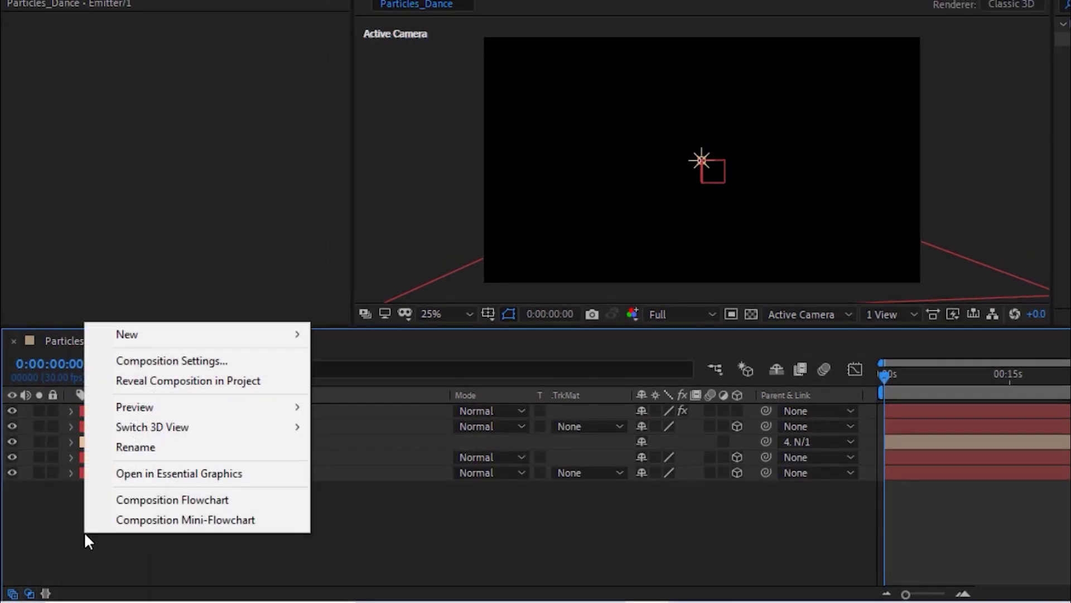
Create a comp-sized 1920 x 1080 black solid named Particles-1 and place it between the N/1 and Floor layers.
mouse_move(296, 336)
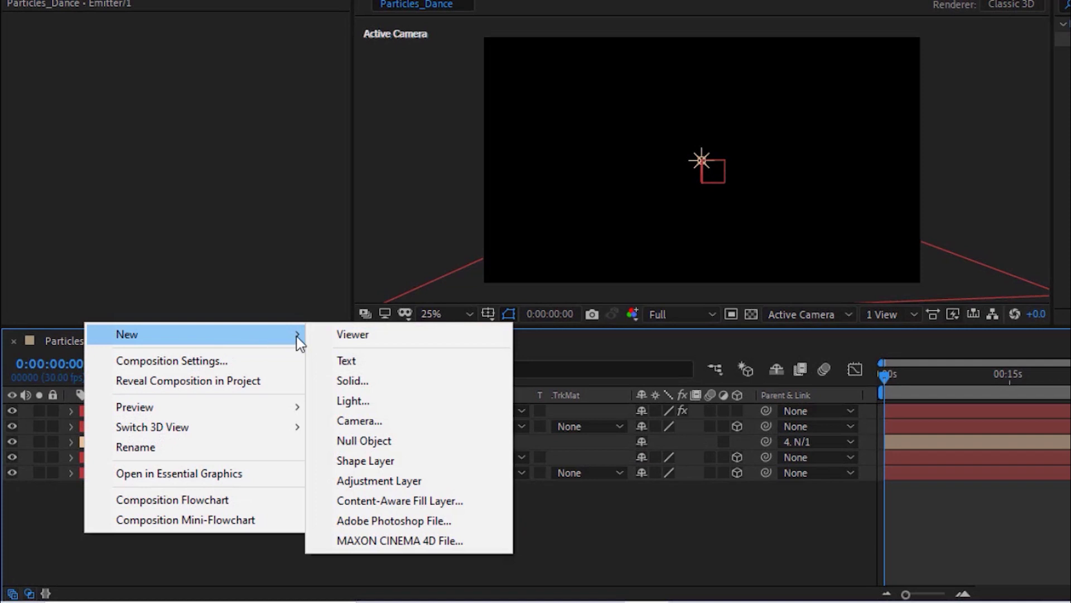
click(353, 380)
text(Pa)
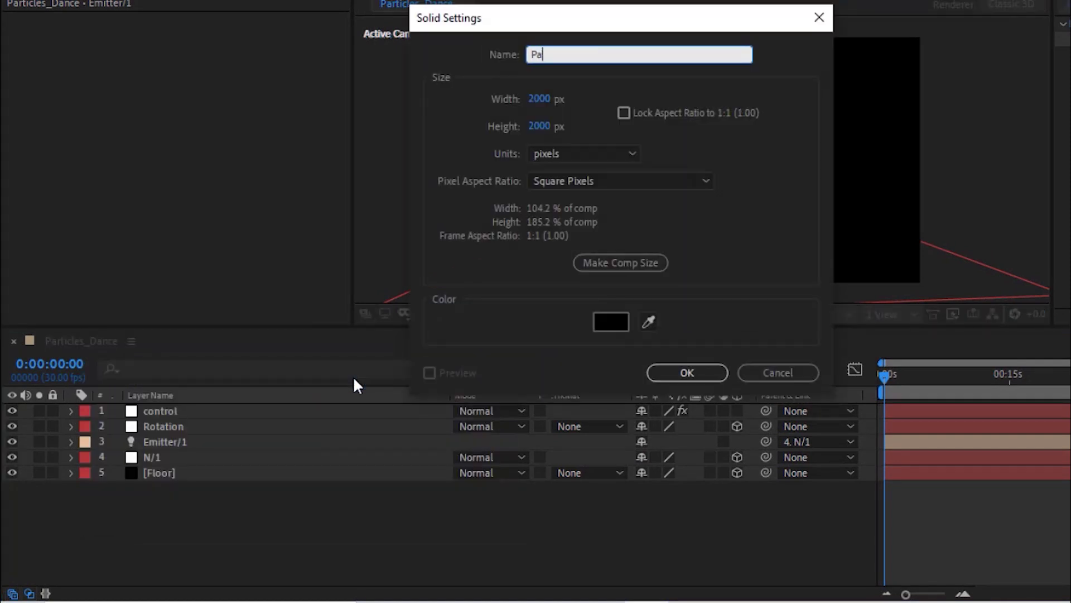
text(rticles-1)
key(Tab)
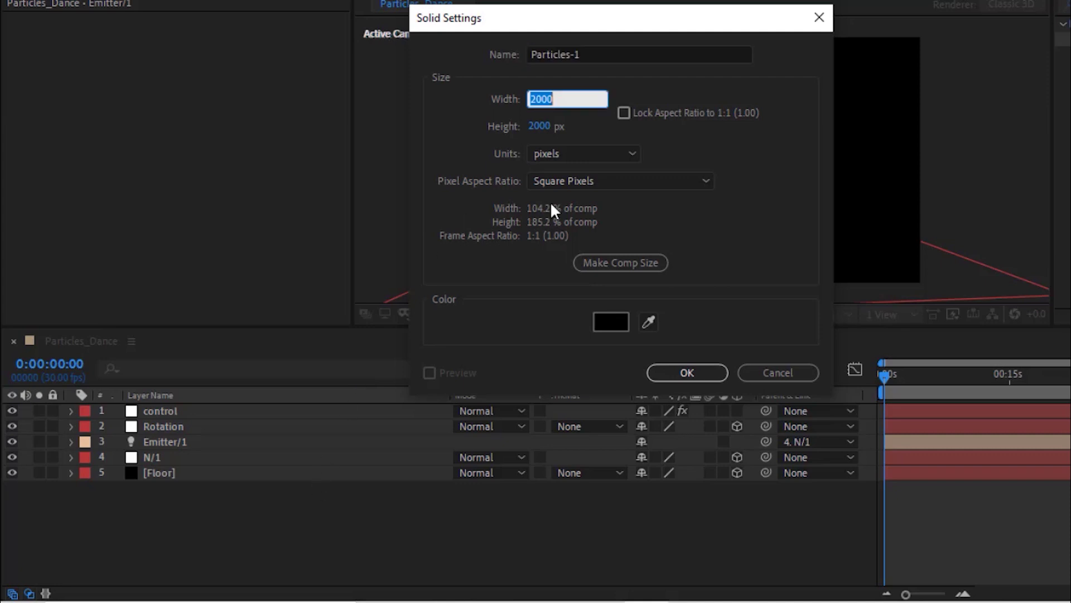
click(617, 262)
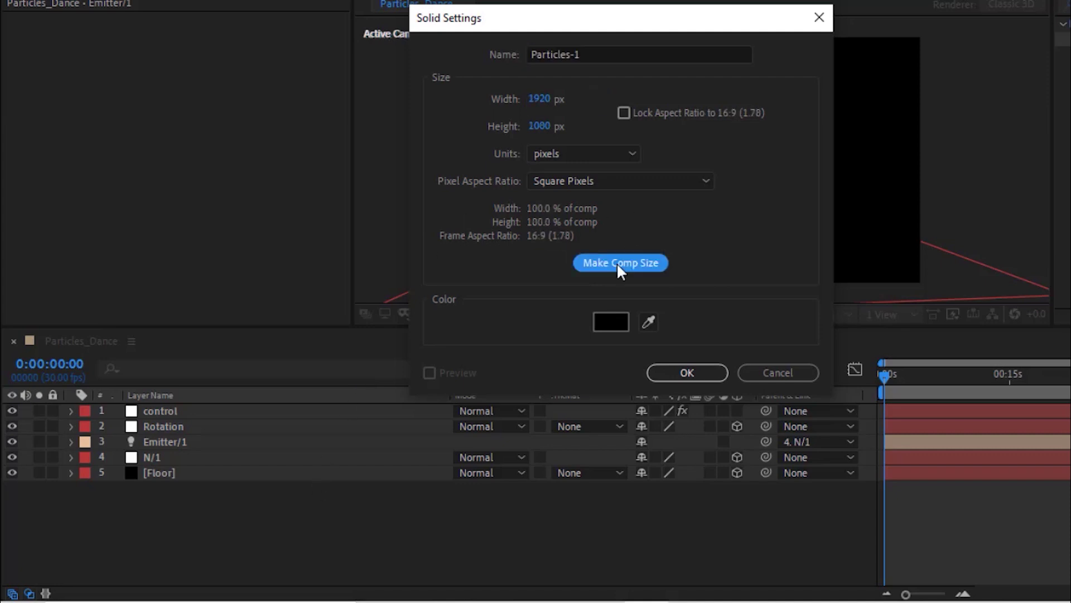
click(687, 373)
drag(249, 410, 225, 482)
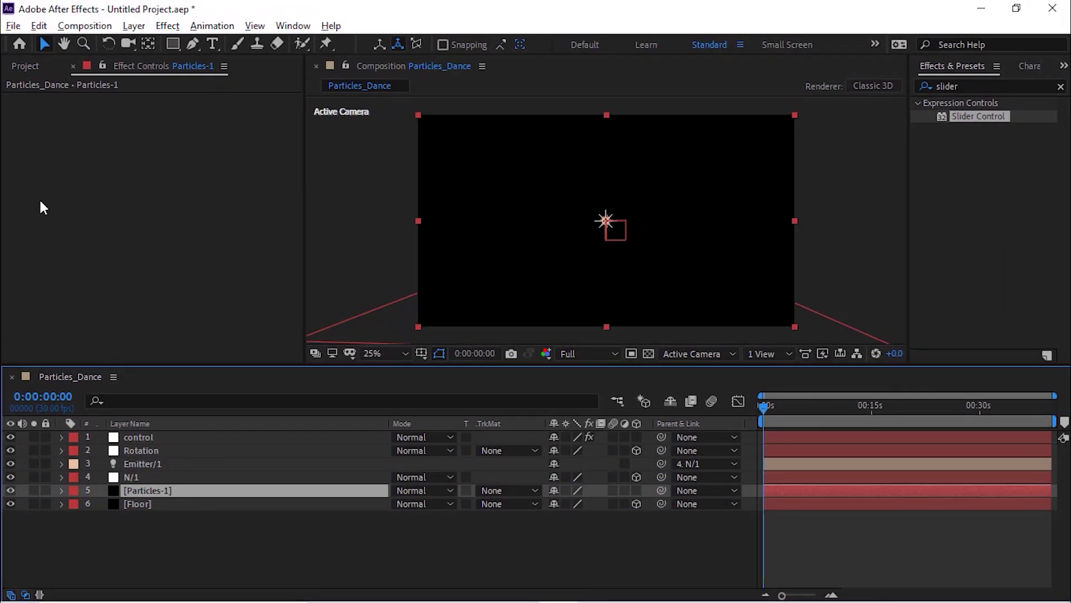
Apply the Trapcode Particular effect to Particles-1, then switch the time display to frames and go to frame 248.
right_click(43, 166)
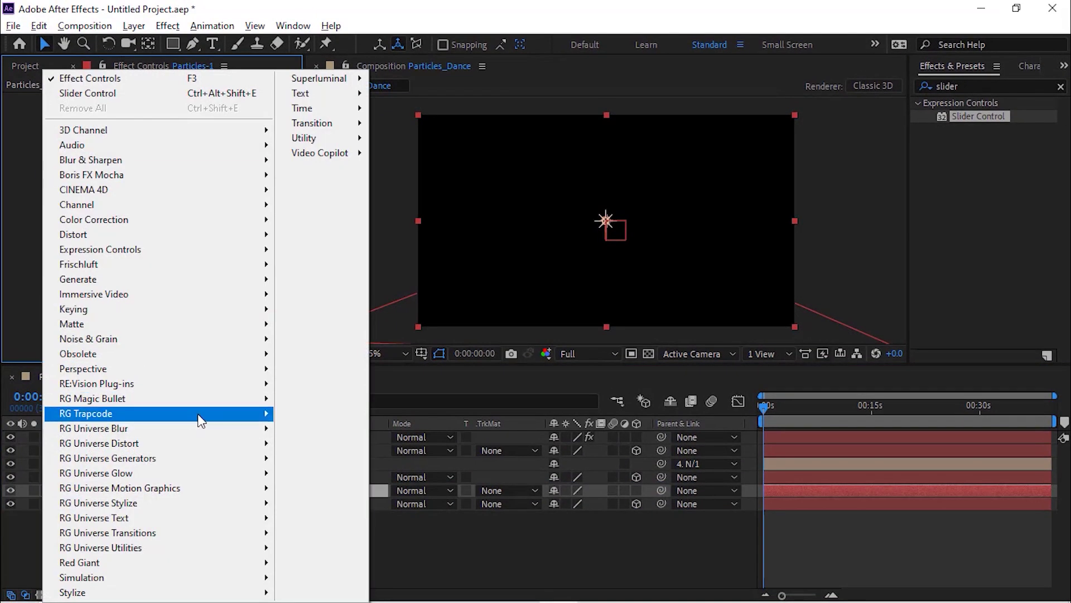
mouse_move(197, 414)
click(327, 343)
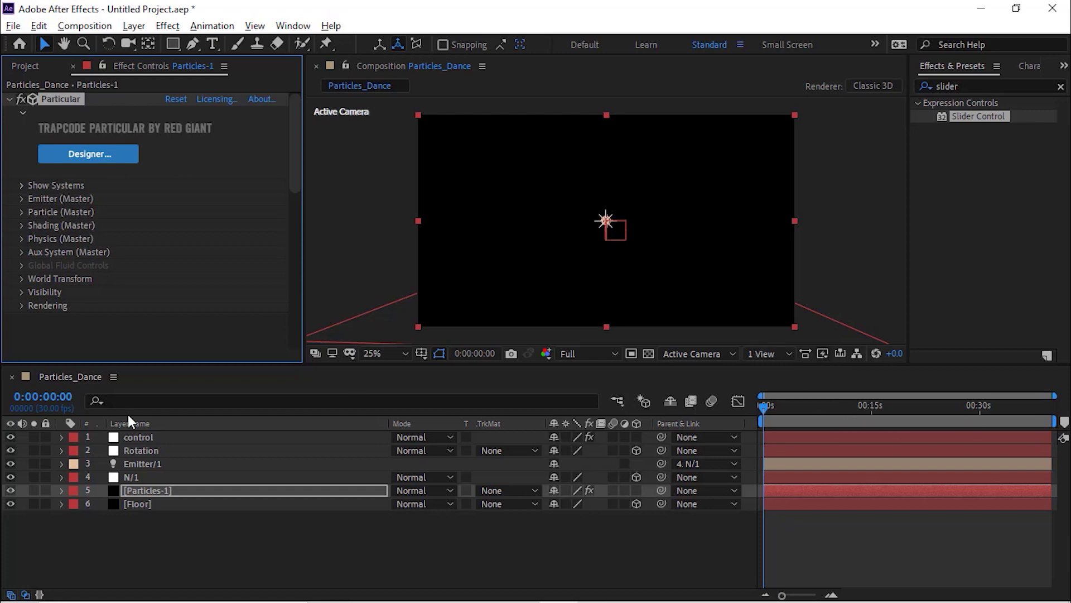
ctrl+click(55, 405)
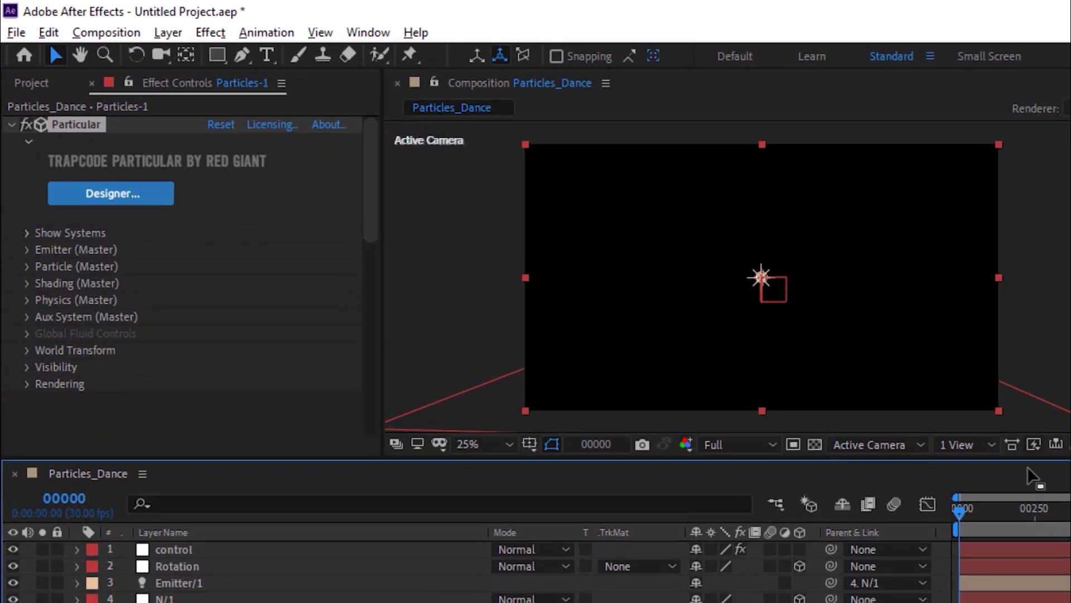
click(1034, 511)
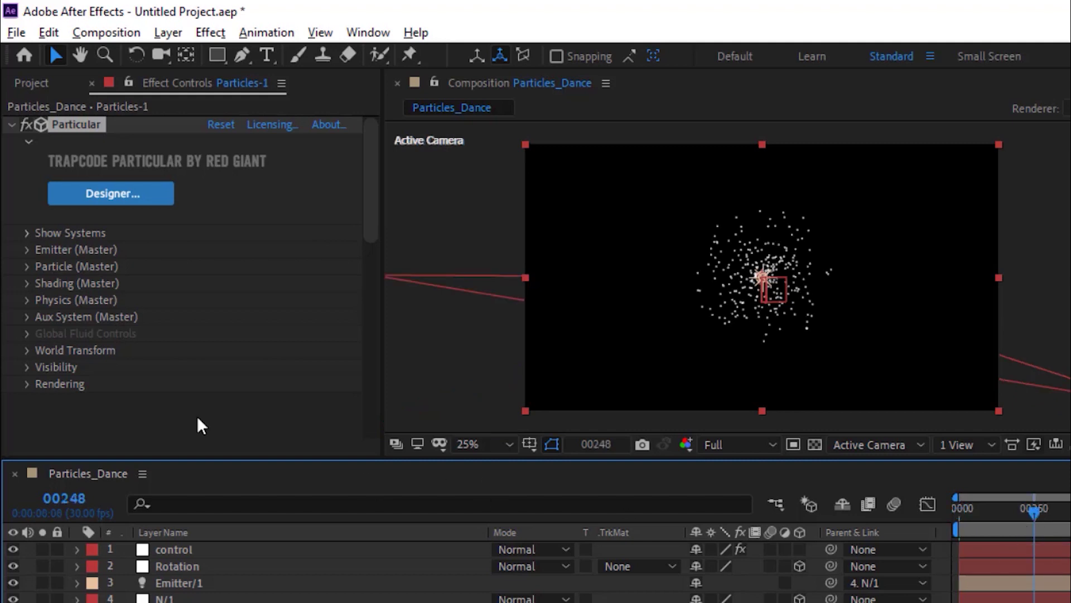
Set Particular's master emitter to 300 Particles/sec with Emitter Type Light(s).
click(27, 251)
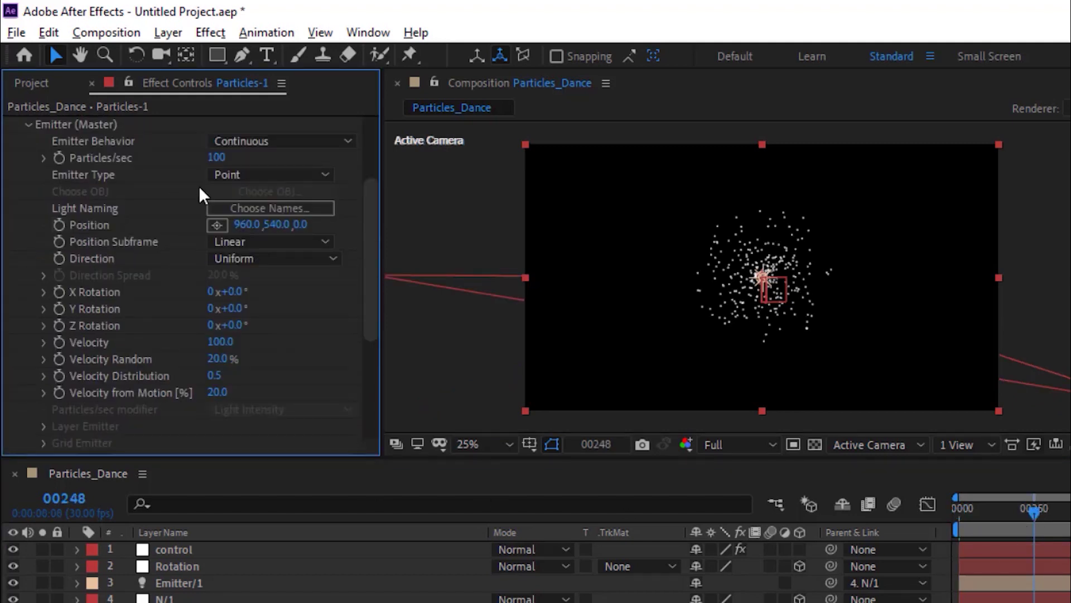
click(221, 158)
text(300)
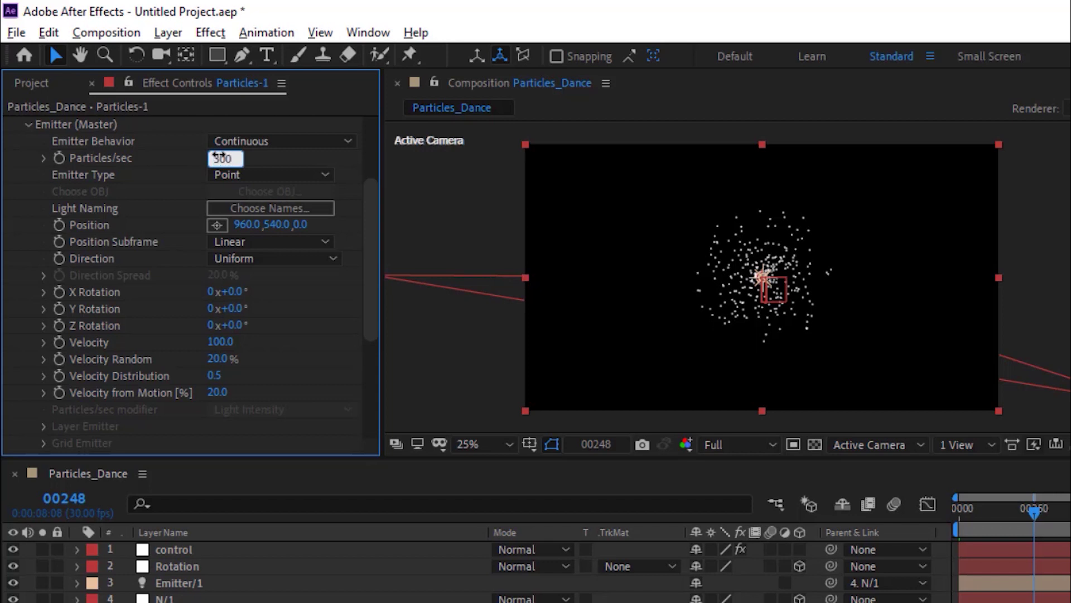
key(Return)
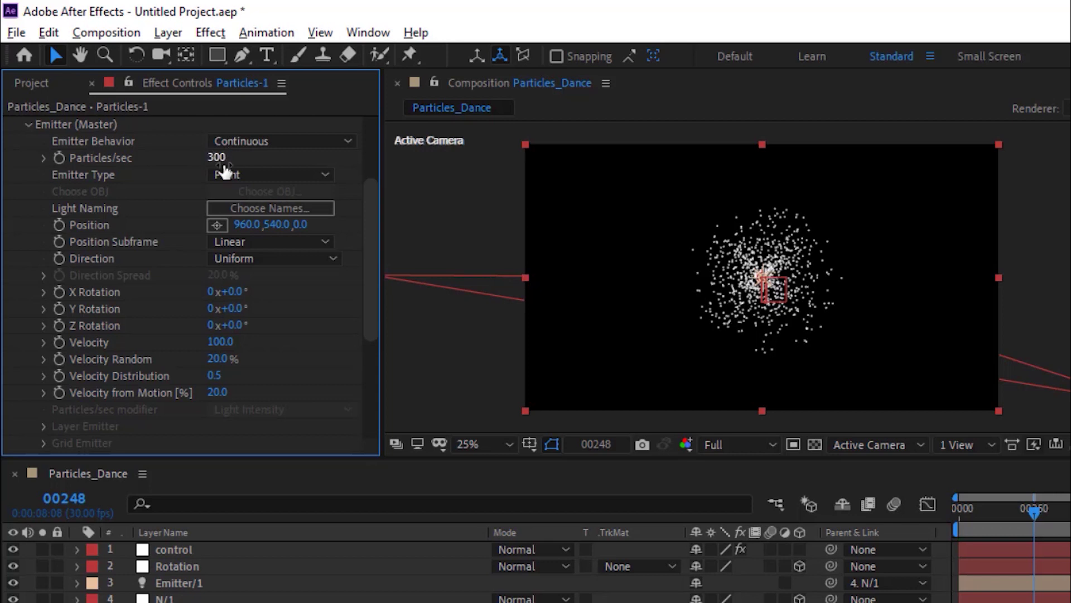
click(288, 181)
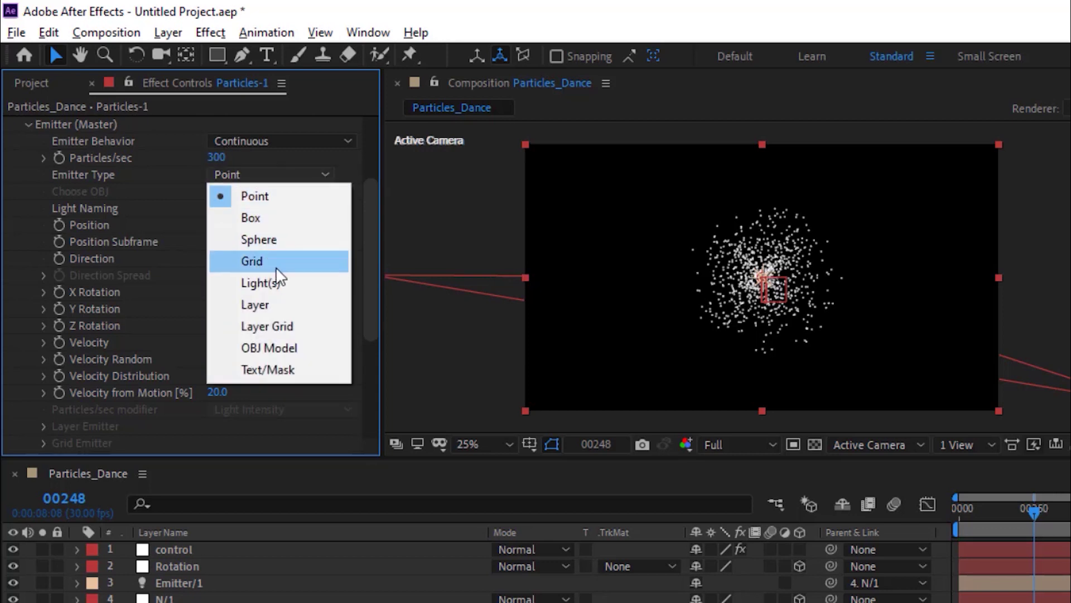
click(279, 289)
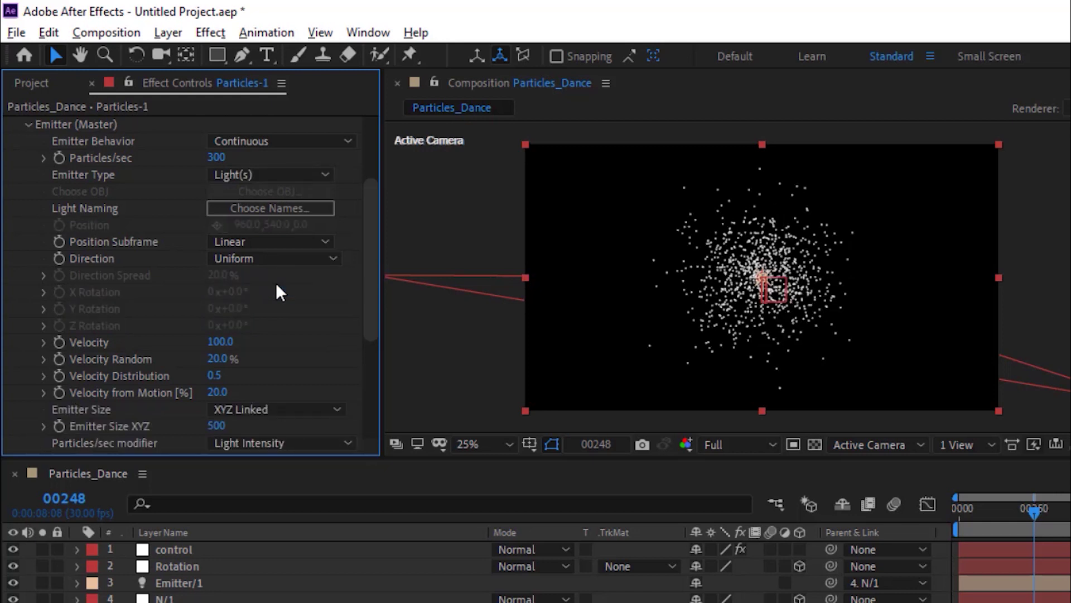
Set the master emitter's Velocity, Velocity Random and Emitter Size XYZ all to 0.
click(221, 342)
text(0)
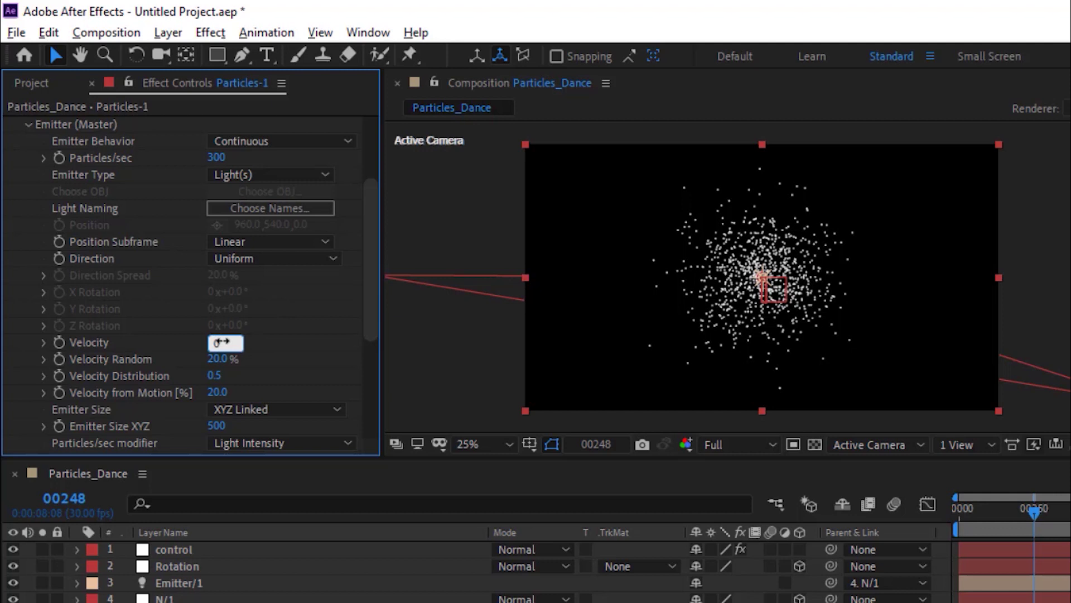
key(Return)
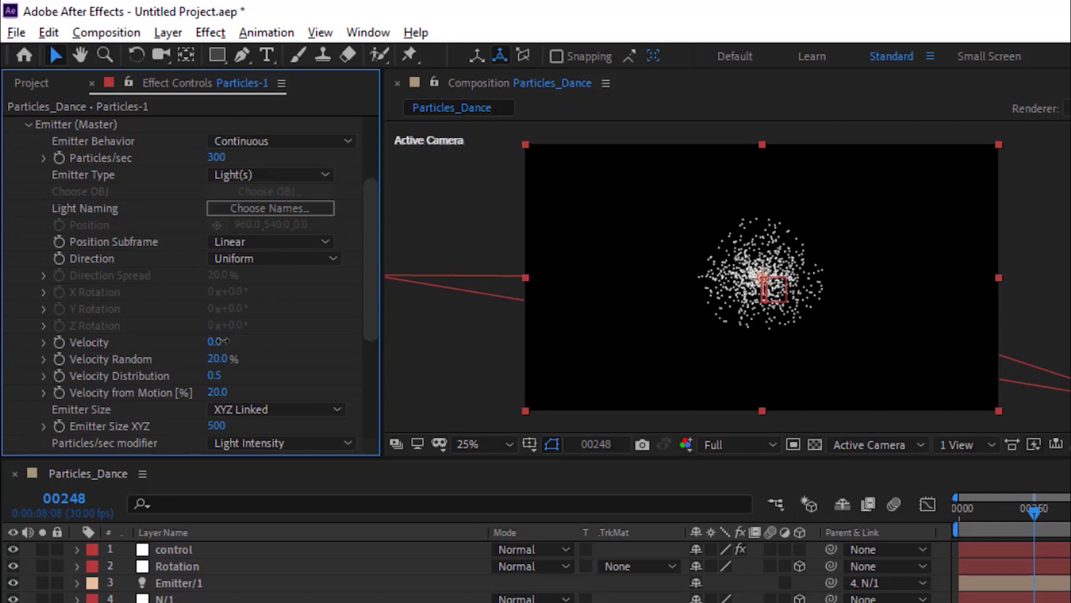
click(218, 359)
text(0)
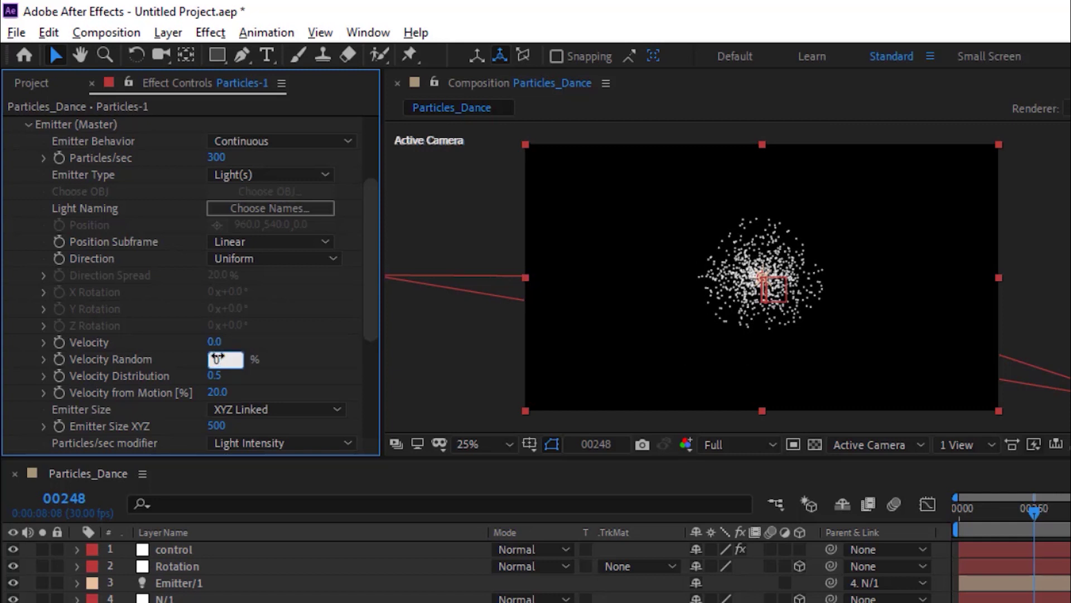
key(Tab)
key(Tab)
key(Tab)
text(0)
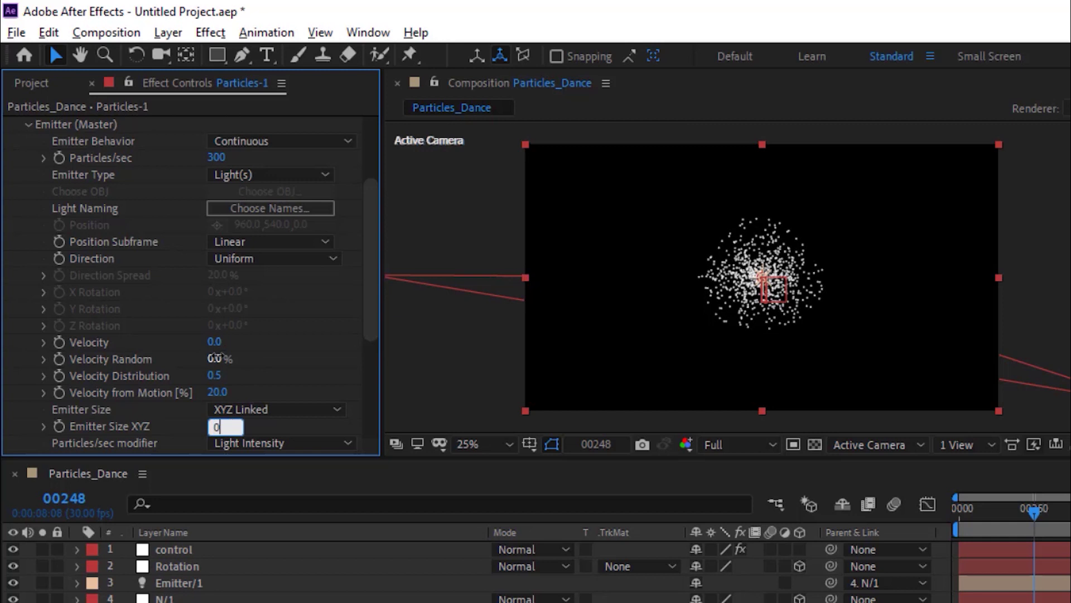
key(Return)
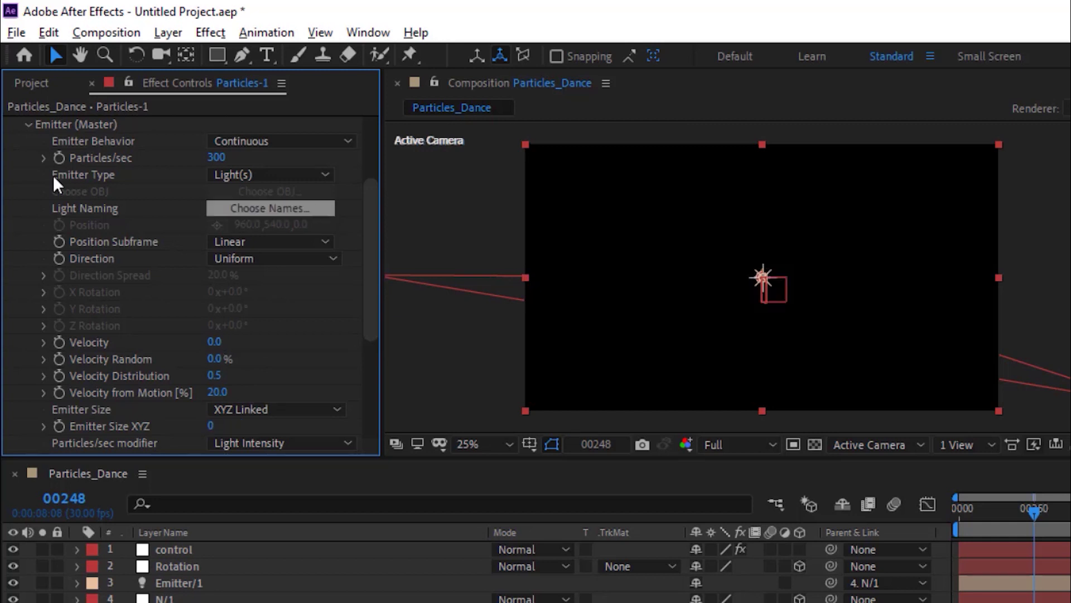
click(28, 124)
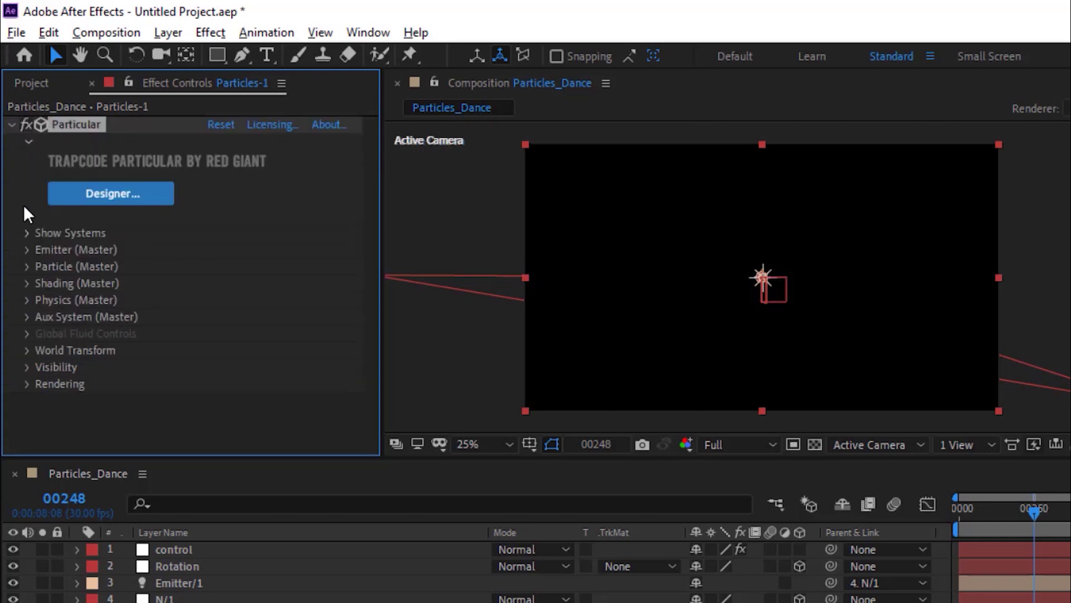
Set the master particle's Life to 4 seconds and its Size to 1.
click(26, 267)
scroll(31, 273, down, 3)
click(216, 143)
key(BackSpace)
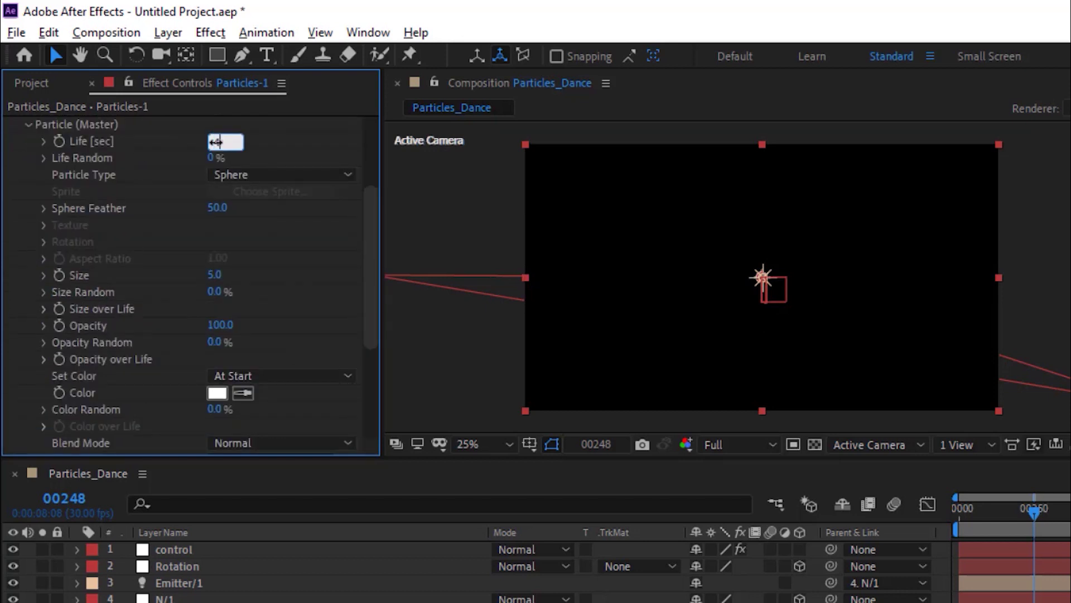
text(4)
key(Return)
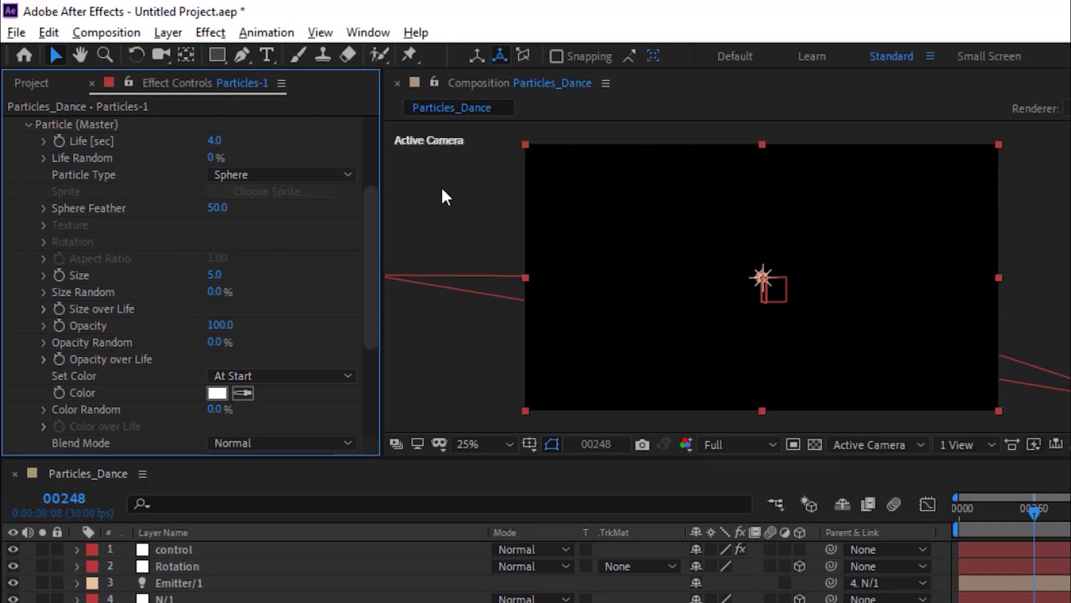
click(214, 275)
key(BackSpace)
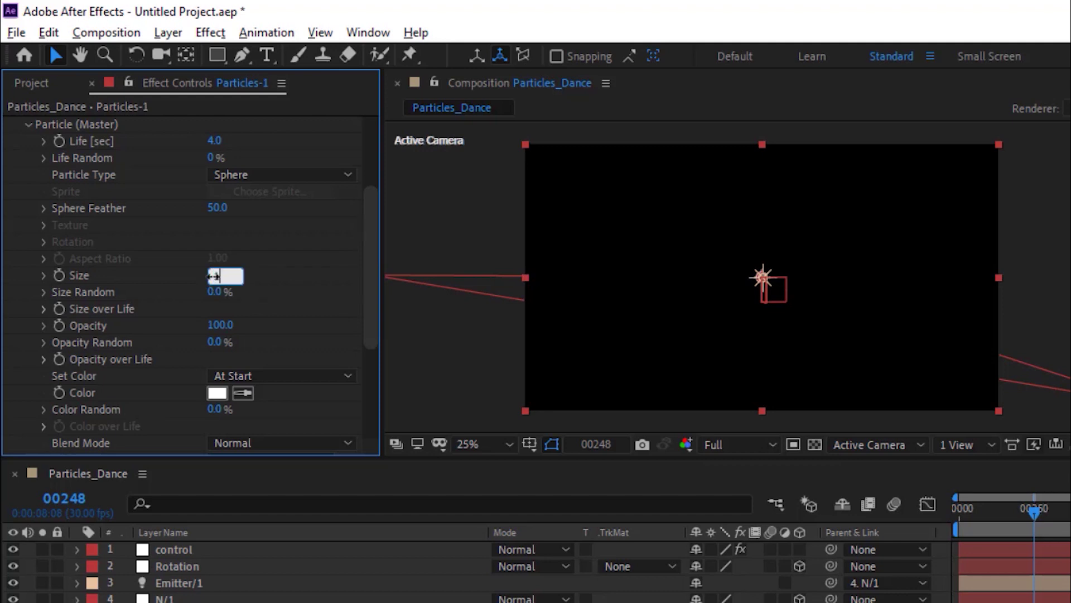
text(1)
key(Return)
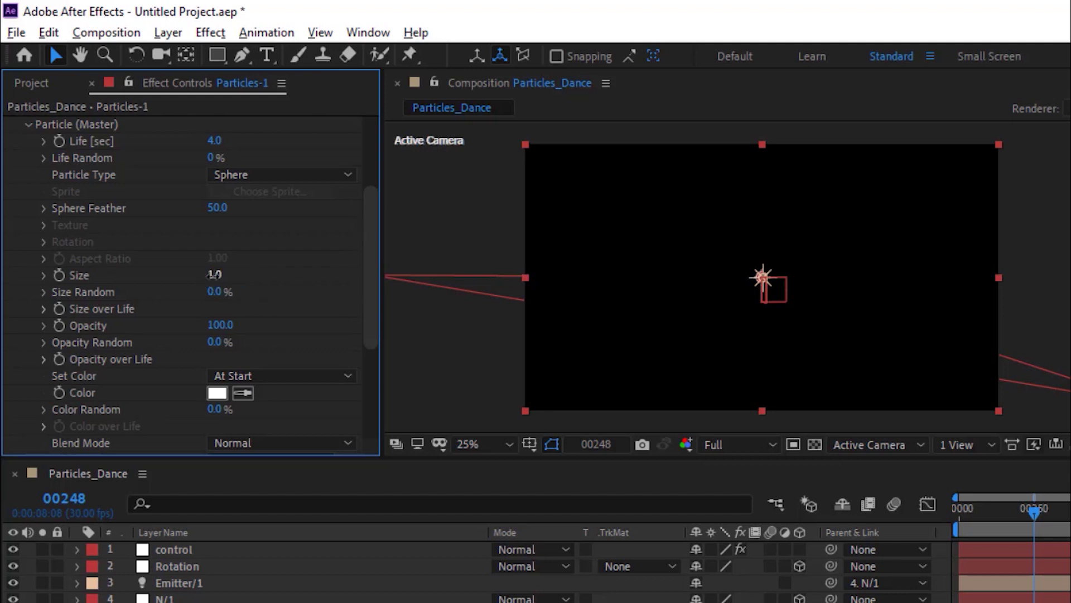
Apply a preset curve to the master particle's Size over Life.
click(44, 310)
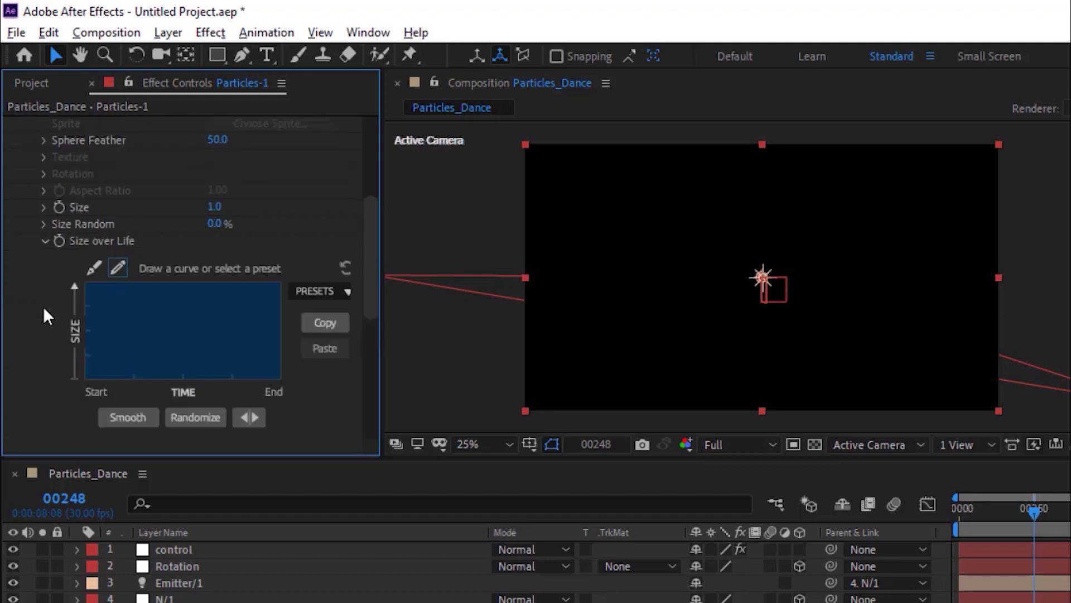
click(314, 299)
click(324, 343)
click(46, 242)
Set the master particle's Set Color to From Light Emitter and its Blend Mode to Add.
click(251, 309)
click(290, 395)
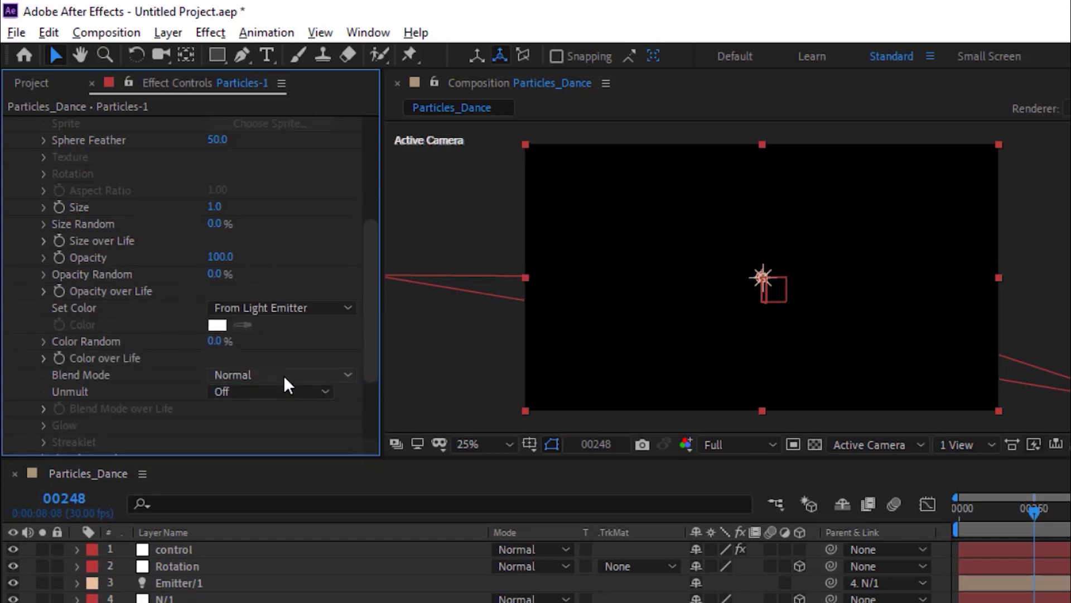
click(287, 375)
click(278, 419)
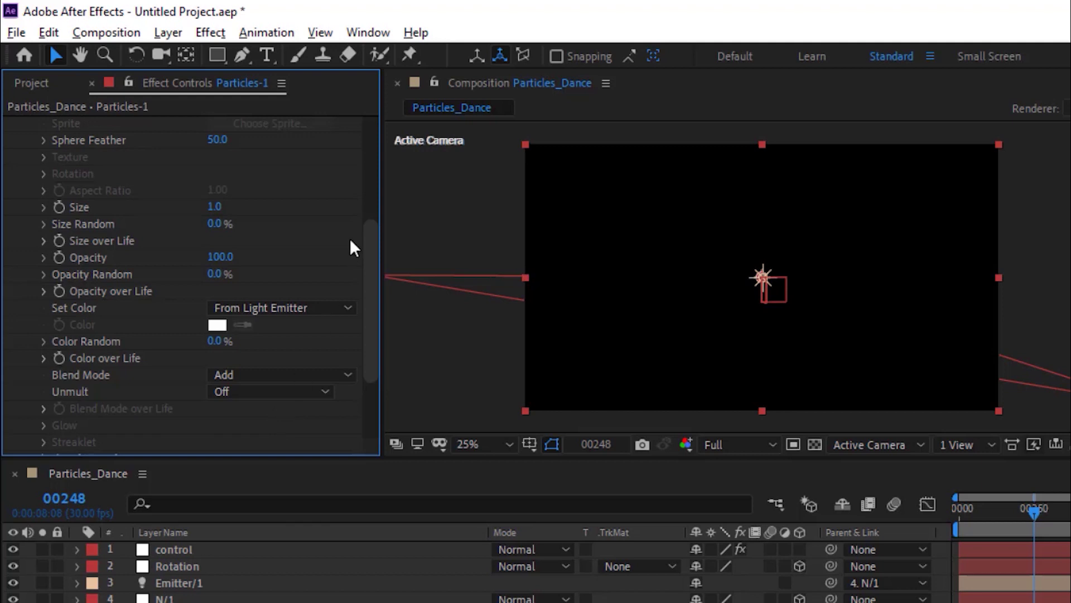
click(371, 192)
click(28, 268)
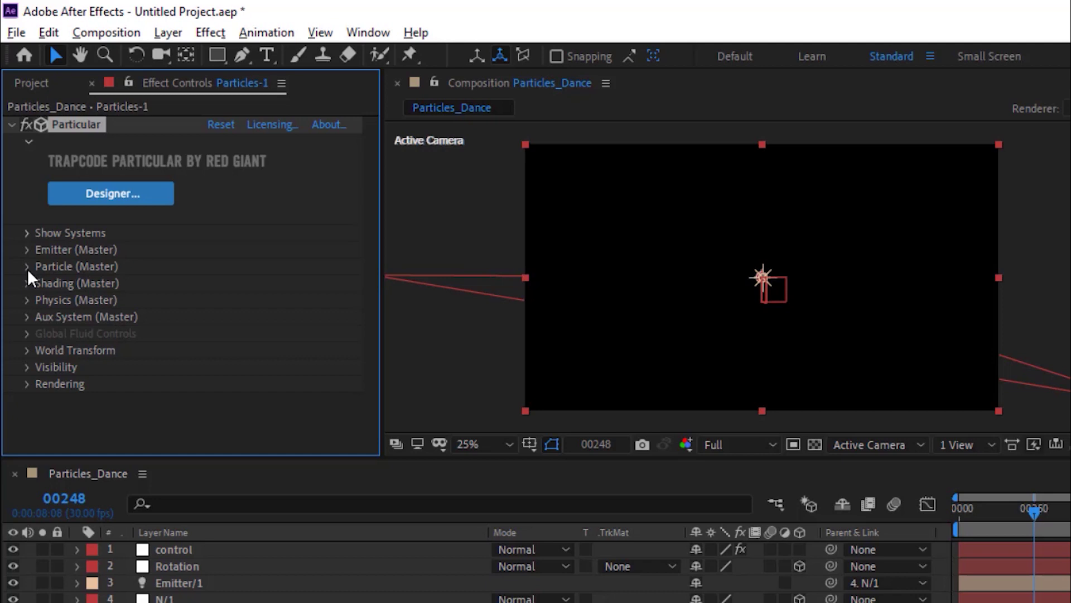
Set Particular's Physics Model to Bounce in the master physics settings.
click(27, 300)
click(215, 316)
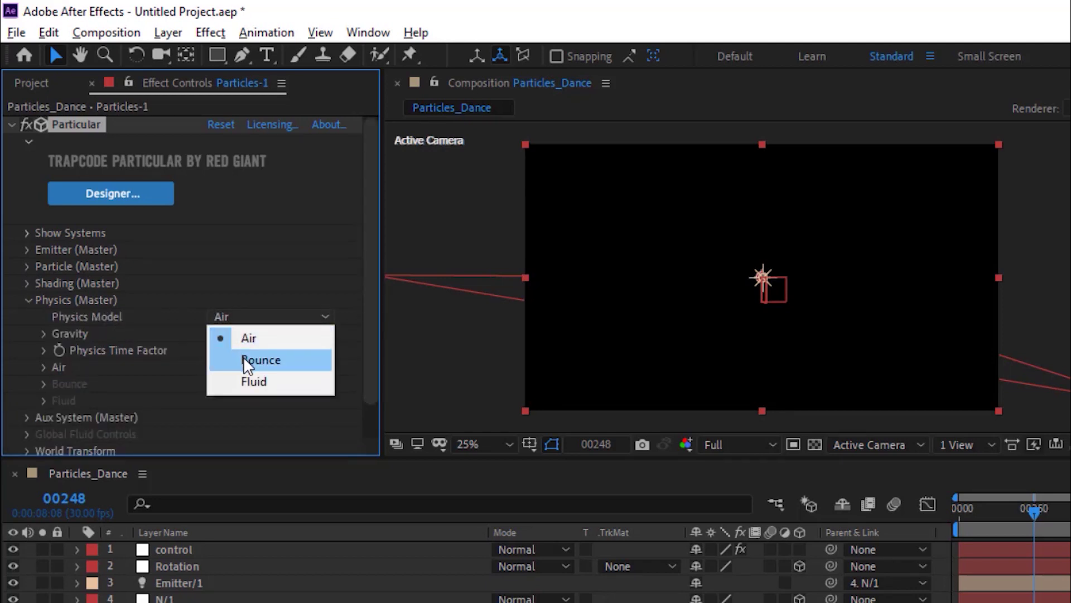
key(Escape)
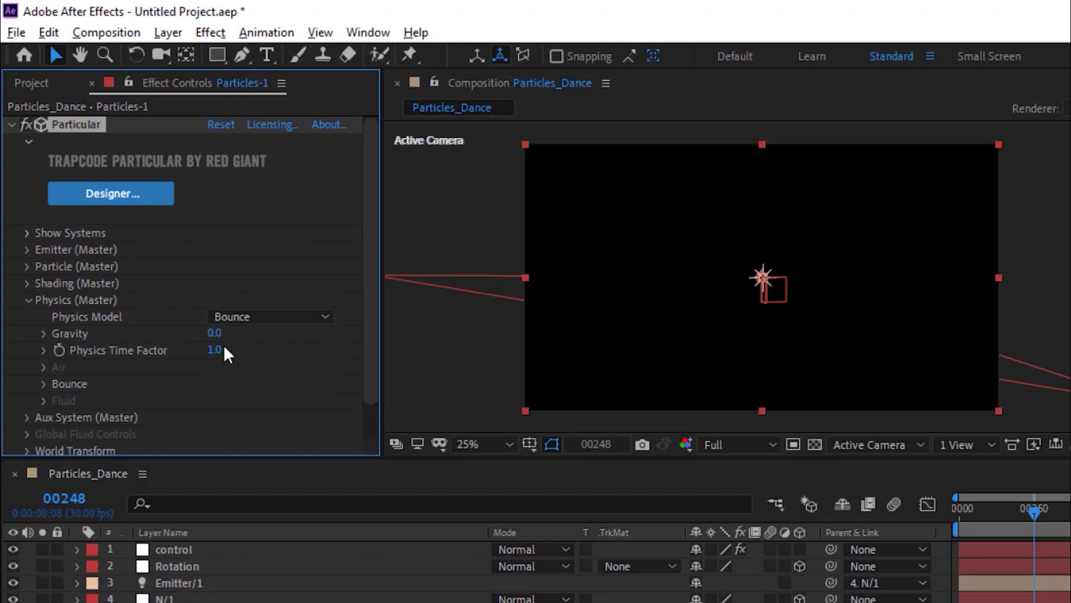
Set the master physics Gravity to 400 and assign the Floor layer as the bounce Floor Layer.
click(215, 333)
text(100)
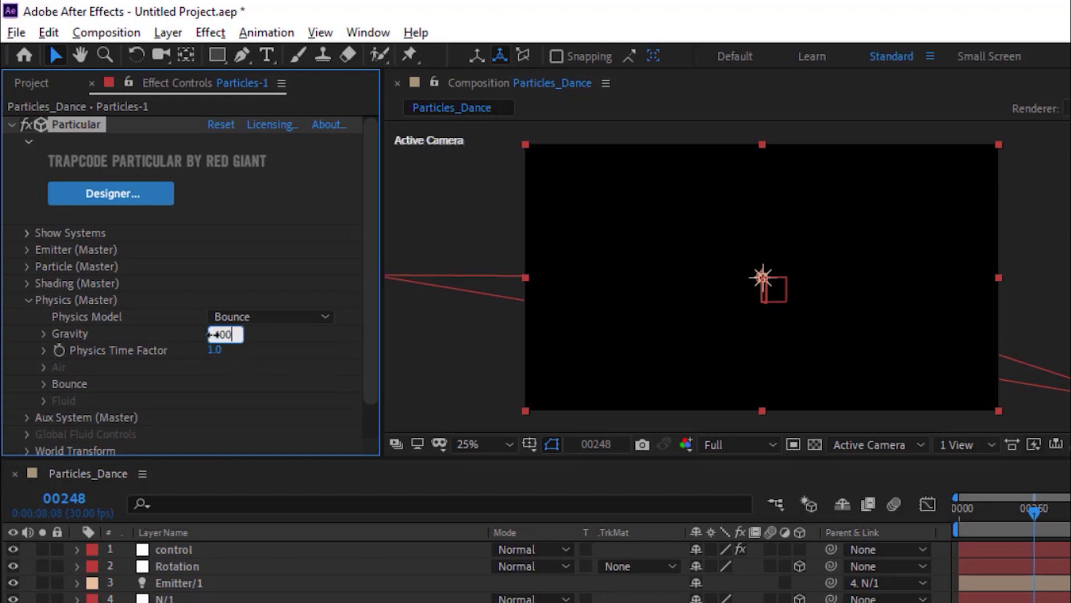
key(Return)
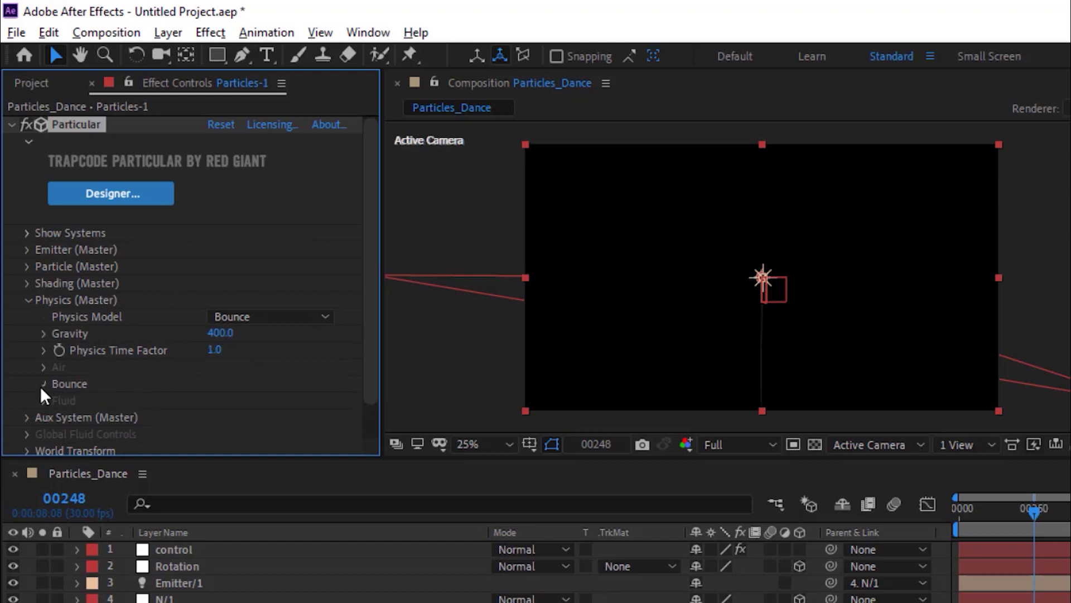
click(44, 383)
scroll(45, 391, down, 3)
click(241, 330)
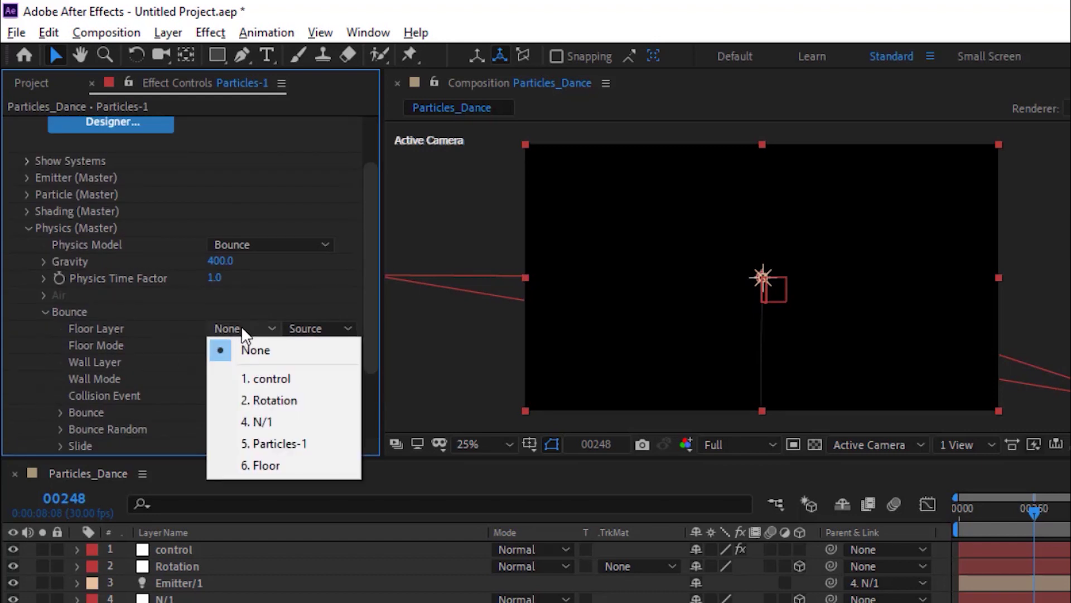
click(275, 466)
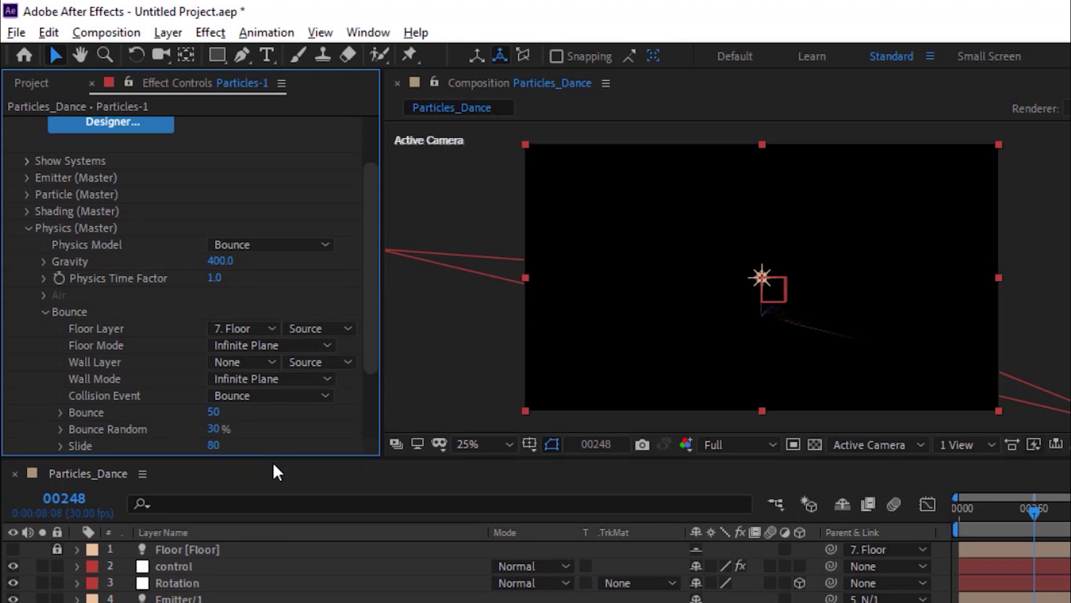
Set the bounce physics' Bounce Random to 100% and Slide to 20.
click(215, 429)
text(100)
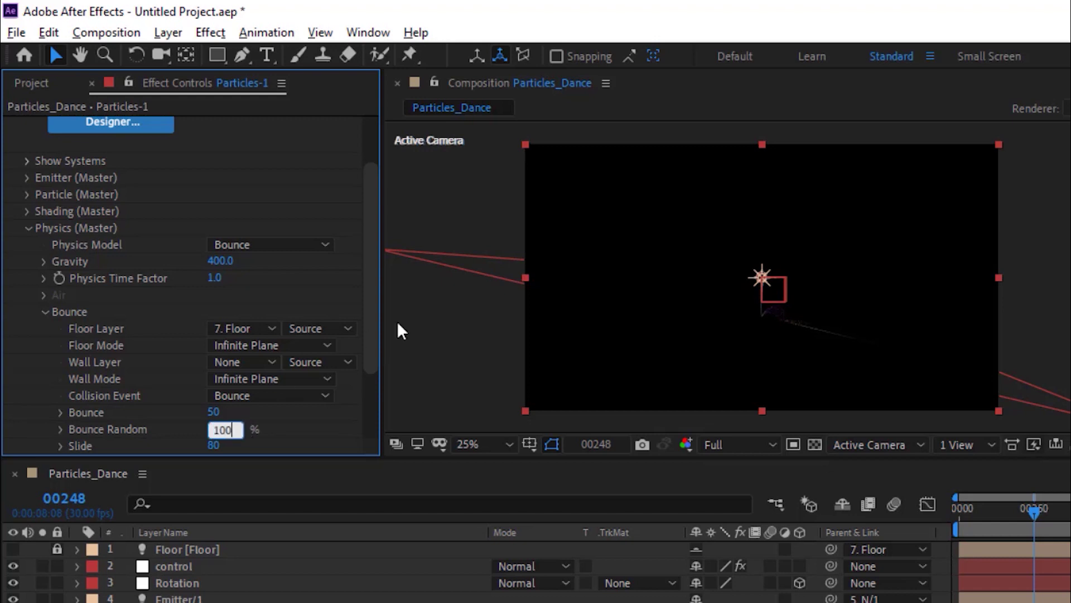
key(Tab)
text(20)
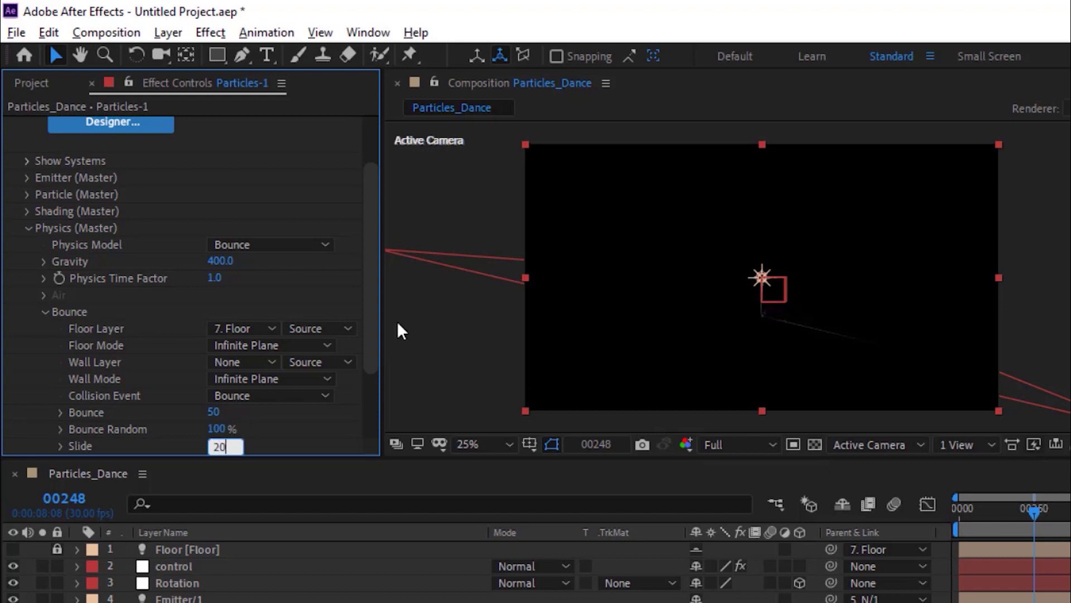
key(Return)
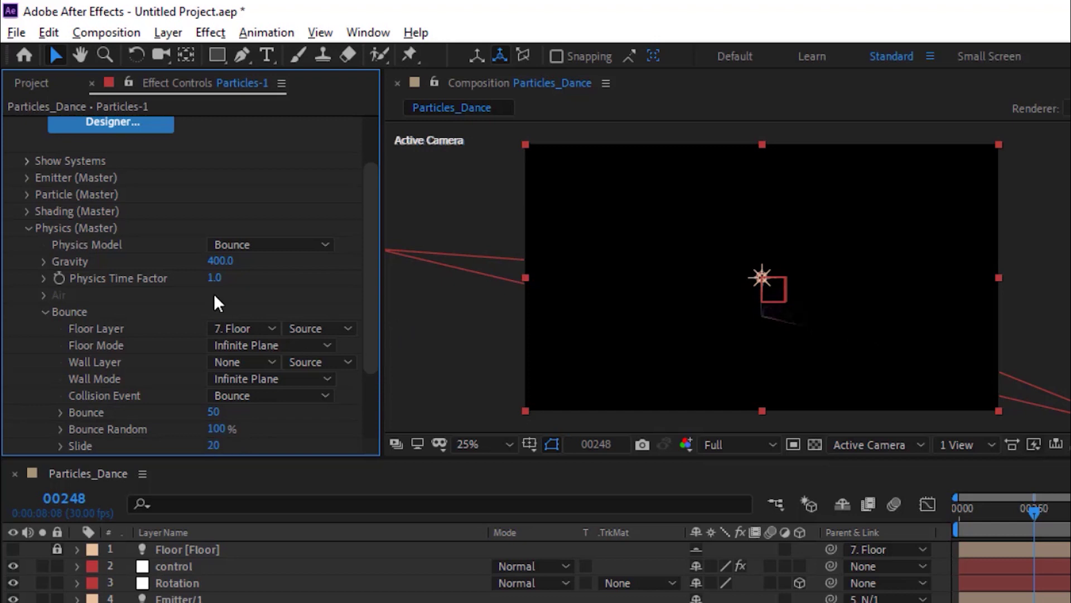
click(45, 311)
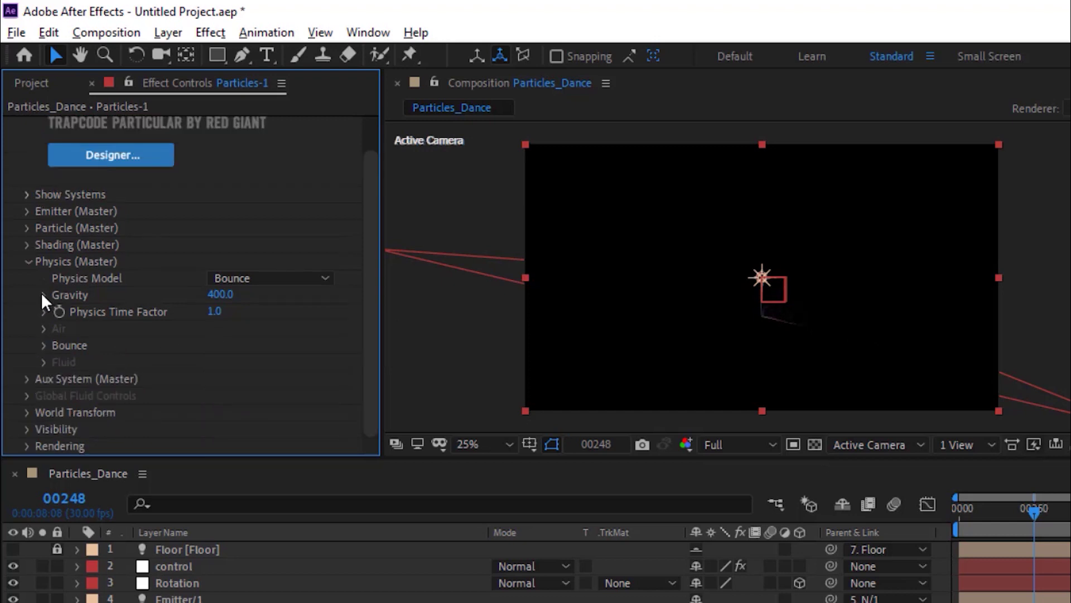
click(28, 262)
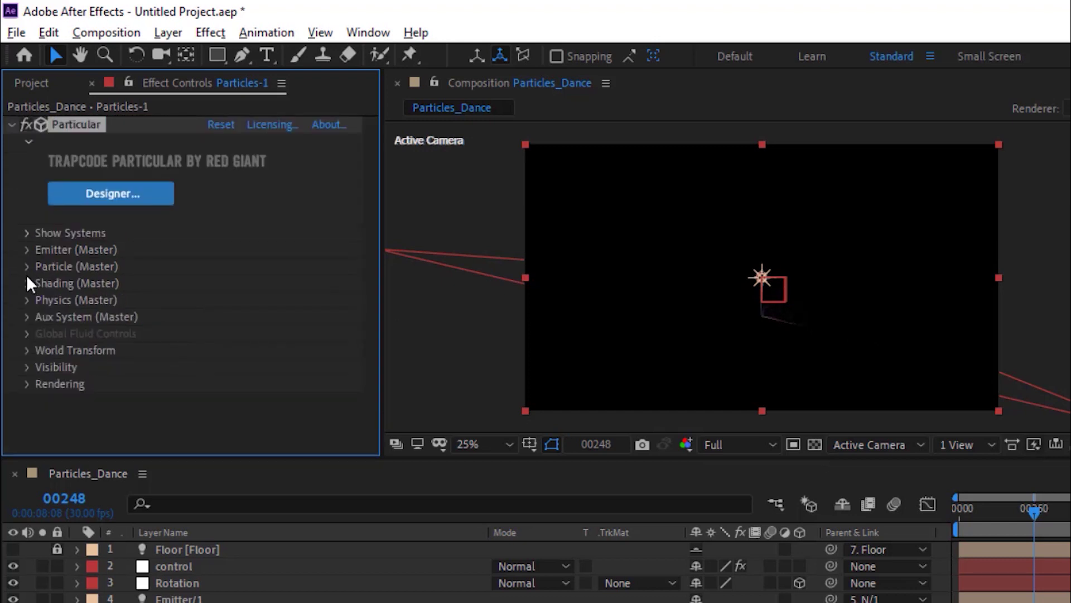
Set the master Aux System to emit At Bounce Event.
click(28, 316)
click(313, 141)
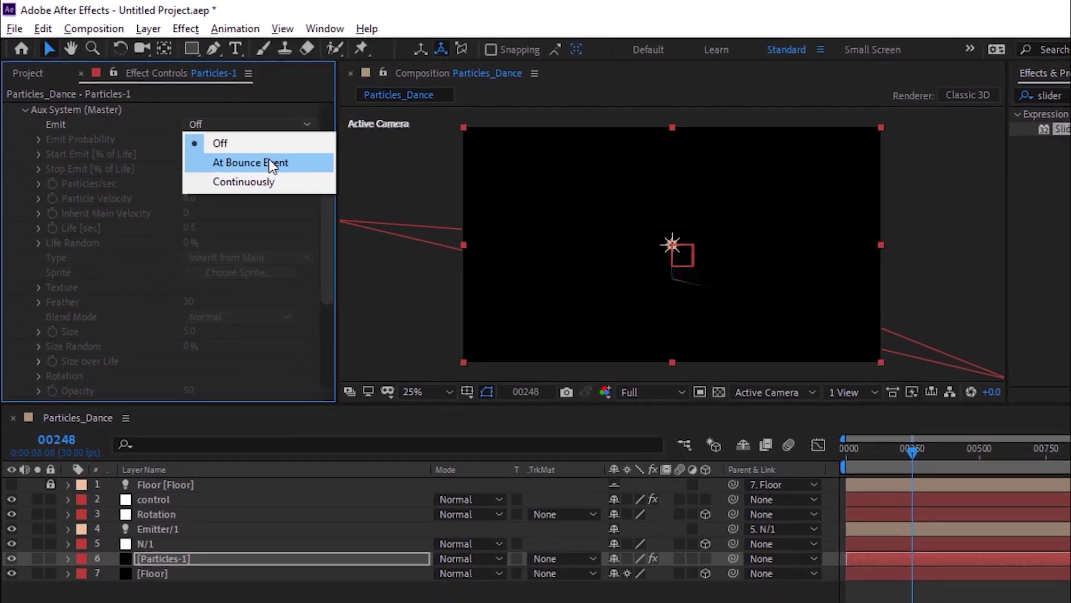
click(302, 184)
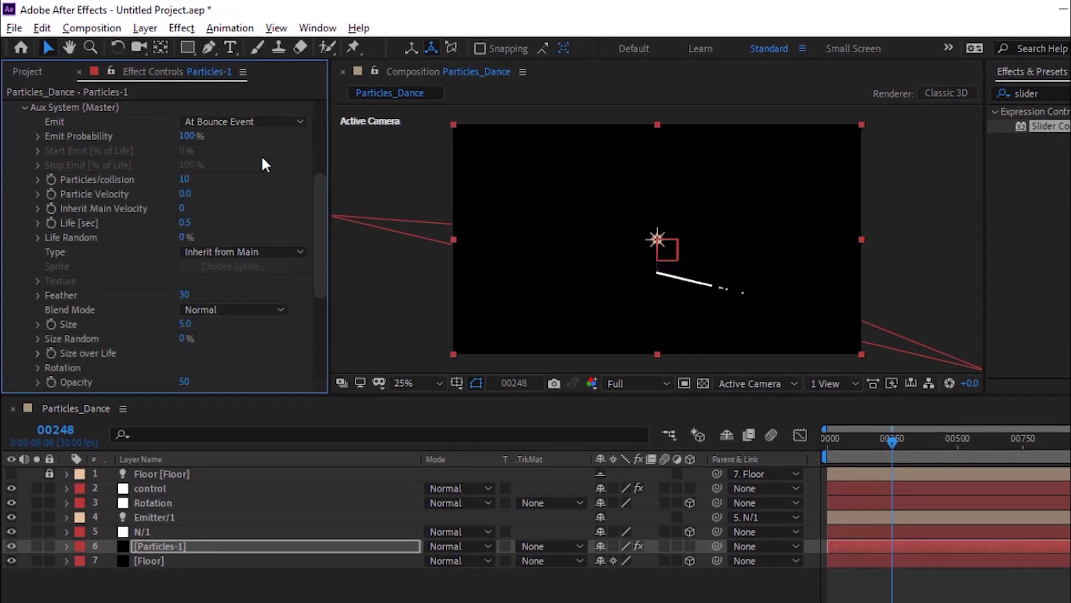
Set the aux particles' Particle Velocity to 10 and Life to 1 second.
click(184, 194)
text(10)
key(Tab)
key(Tab)
text(1)
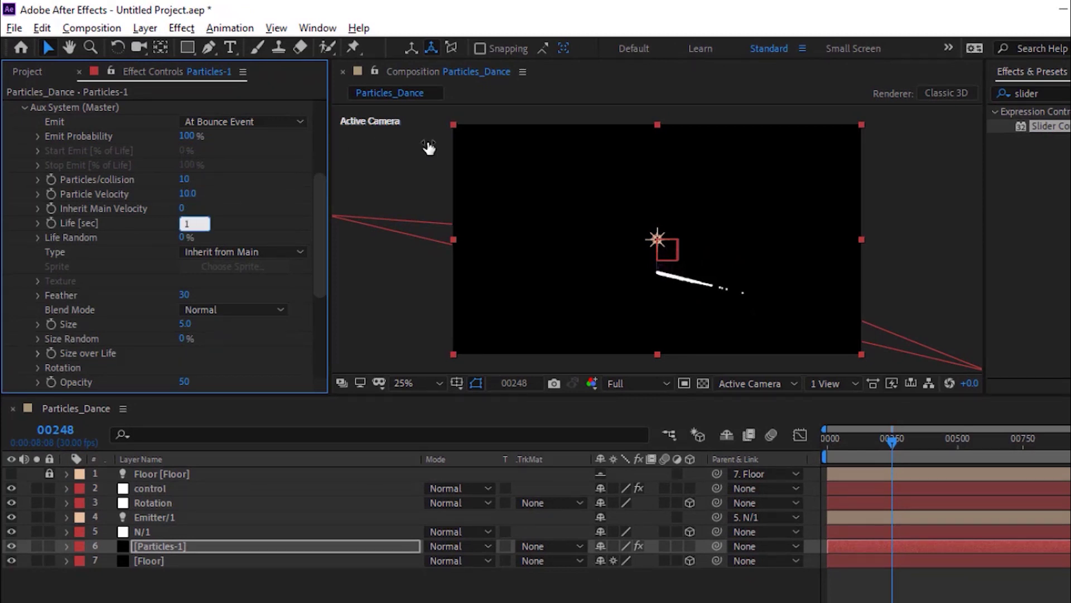
key(Return)
Set the aux particles' Blend Mode to Add and their Size to 1.
click(262, 309)
click(247, 347)
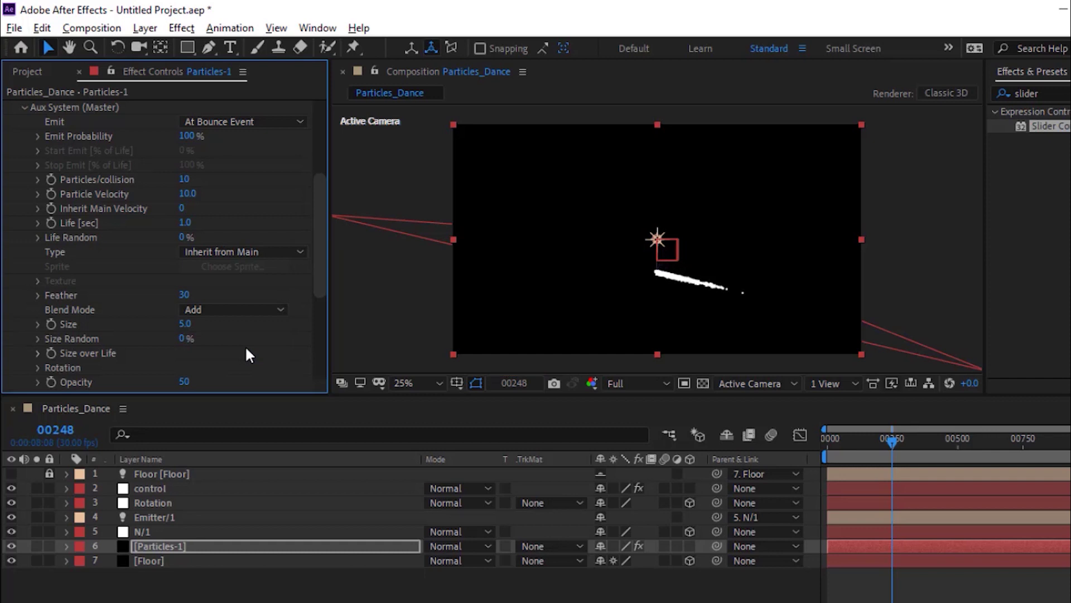
click(185, 323)
text(1)
Apply the steadily falling preset curve to the aux particles' Size over Life.
click(36, 353)
scroll(36, 352, down, 3)
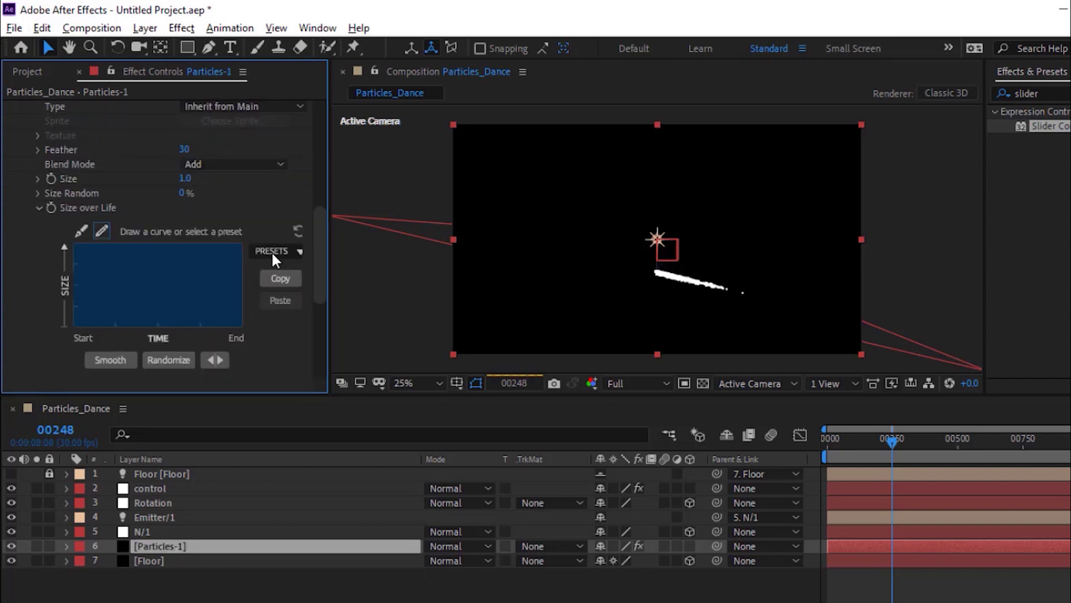
click(275, 273)
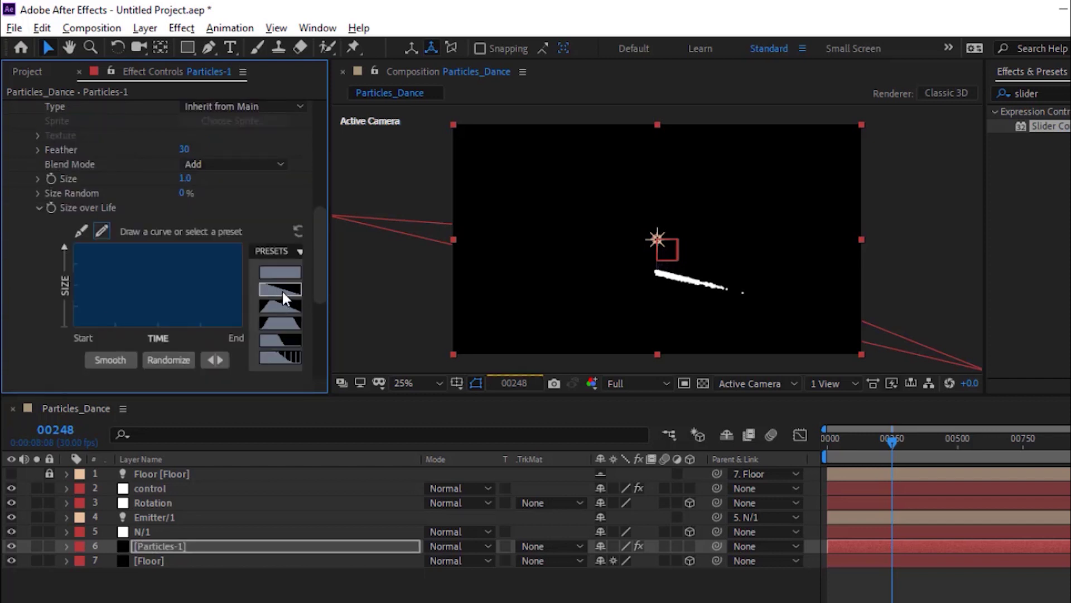
click(282, 289)
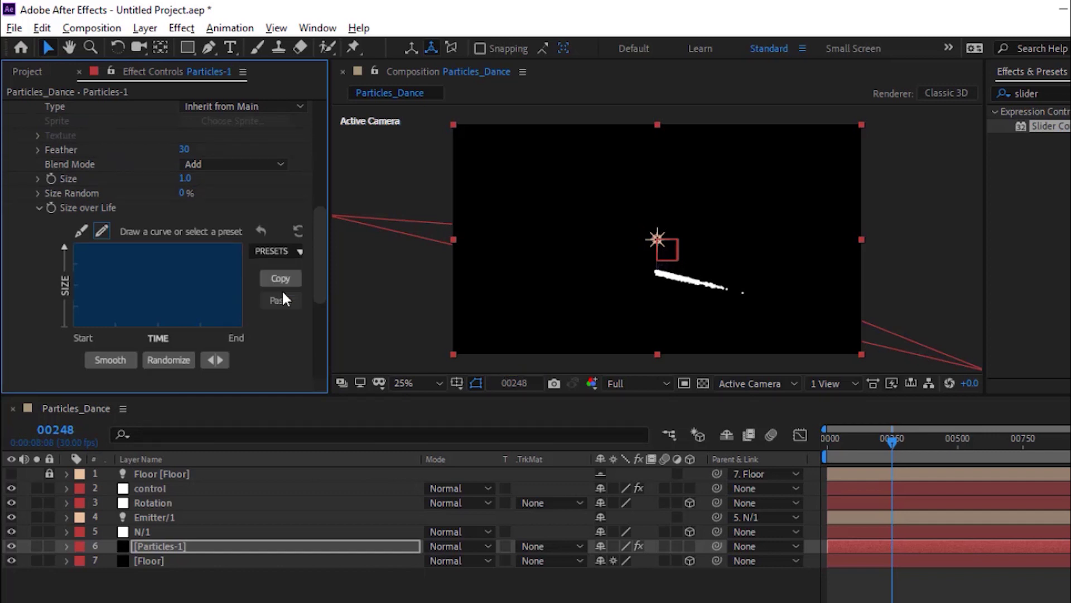
click(38, 208)
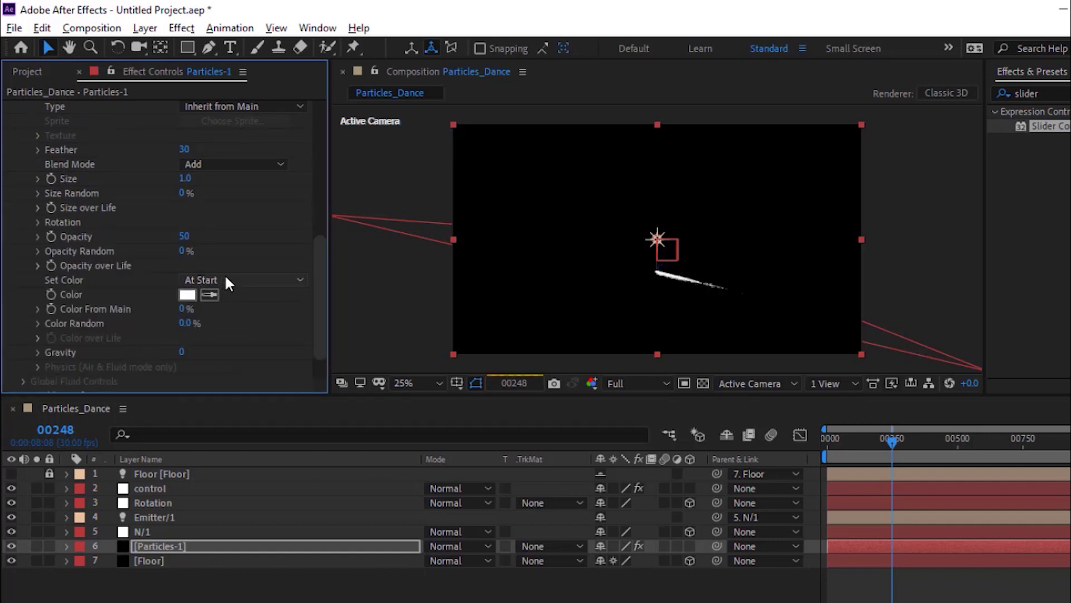
Set the aux particles' Opacity to 100.
click(183, 235)
text(100)
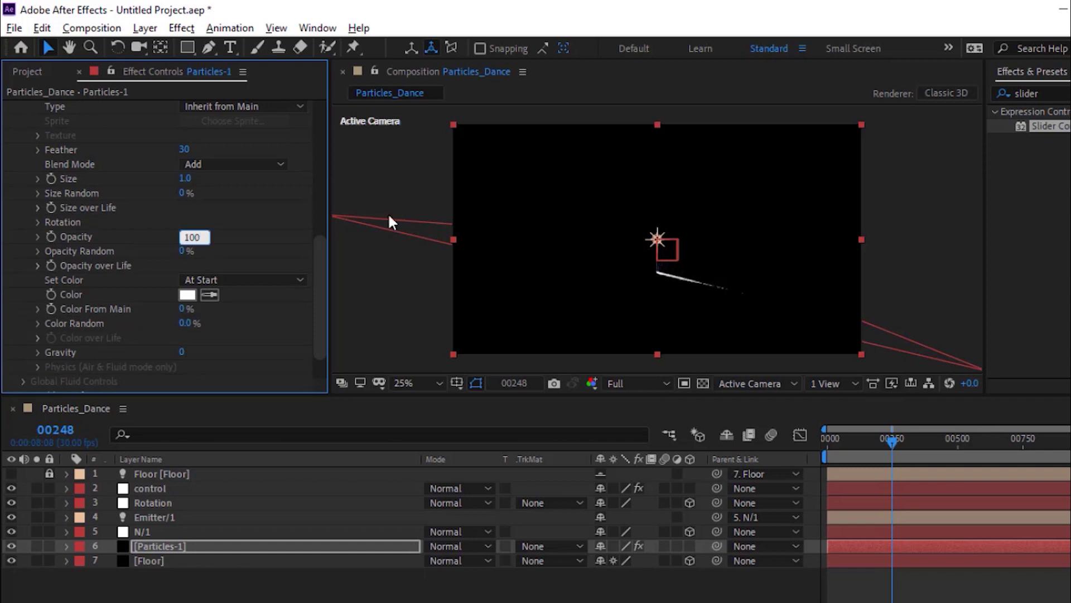
key(Return)
Set the aux particles' Set Color to Over Life and Color From Main to 100%.
click(281, 281)
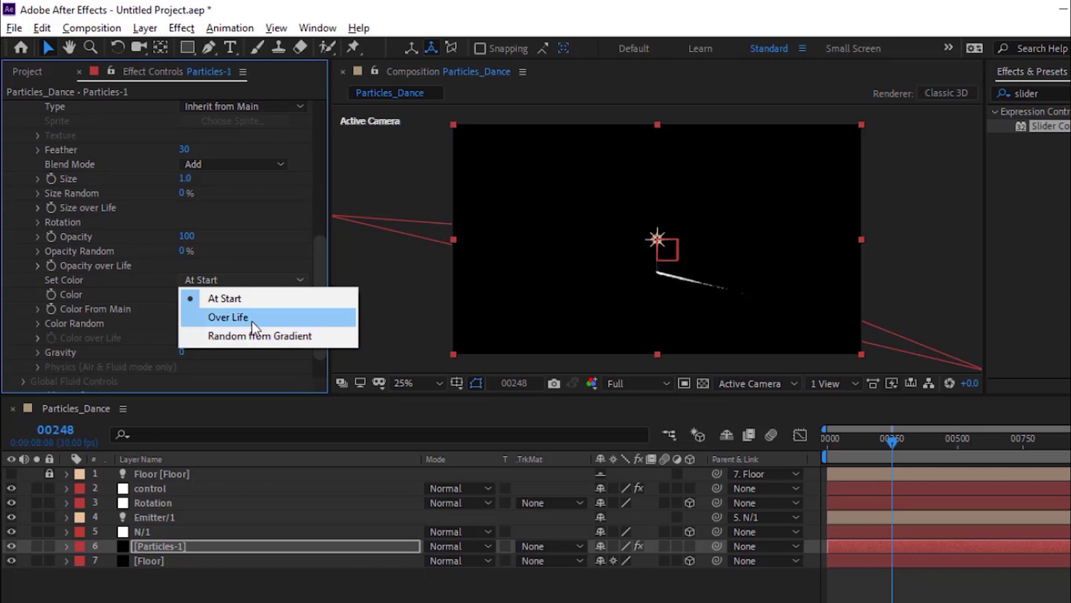
click(279, 302)
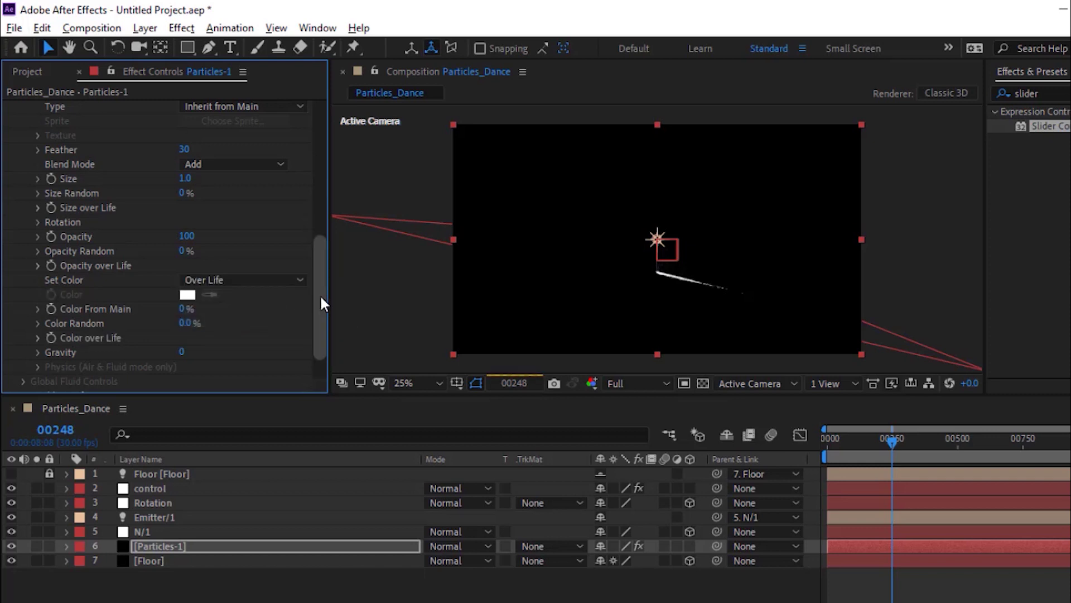
click(181, 310)
text(100)
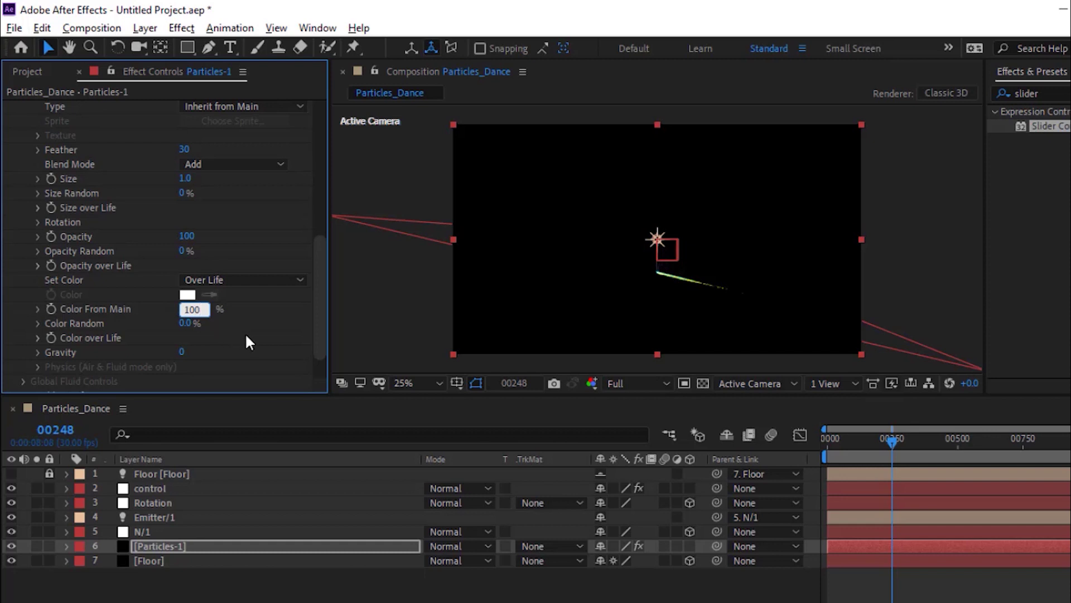
key(Return)
Set the aux particles' Gravity to -320 and collapse the Aux System settings.
click(182, 352)
text(320)
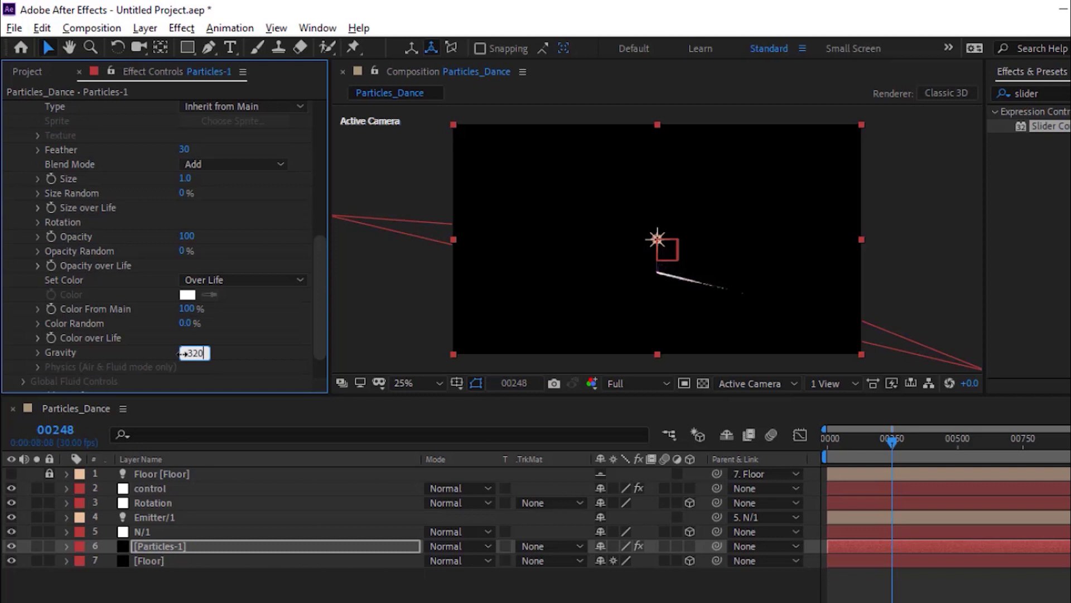
key(Return)
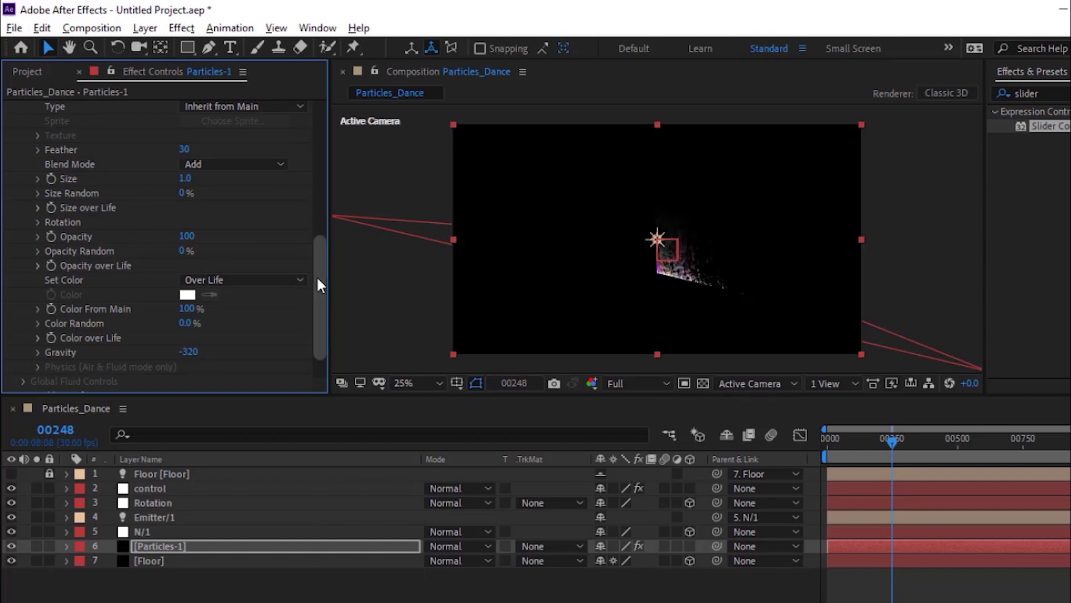
drag(319, 296, 318, 181)
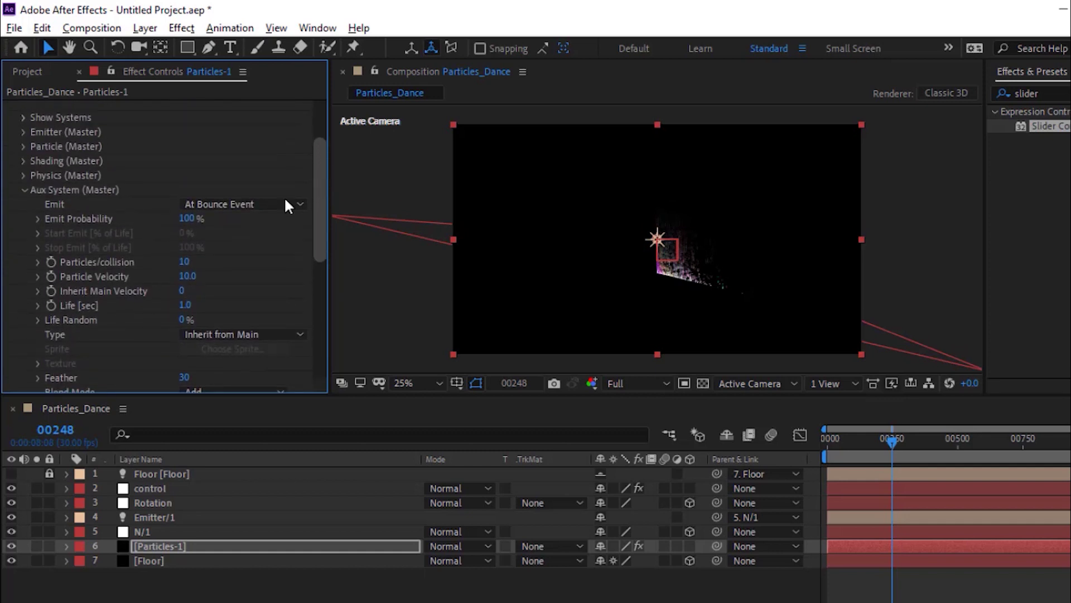
click(24, 190)
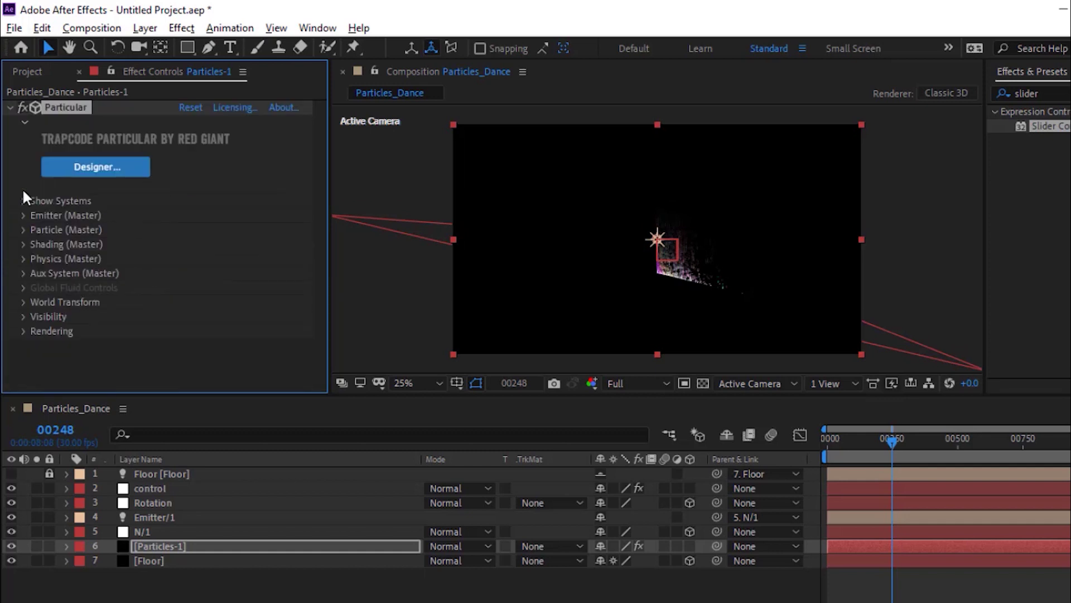
Duplicate the Particles-1 layer and rename the copy Particles-2.
click(185, 544)
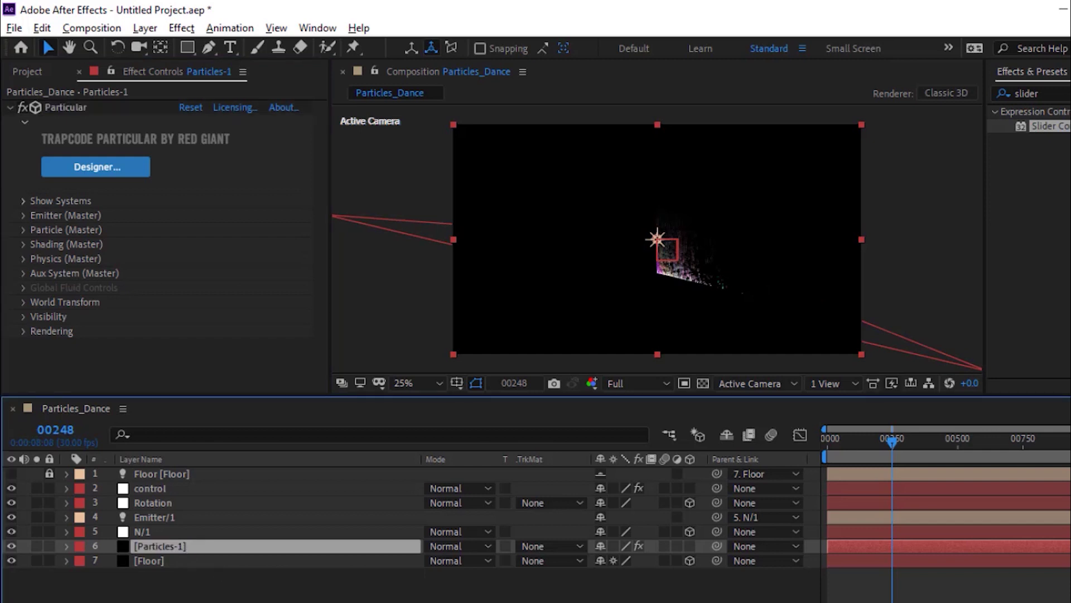
key(ctrl+d)
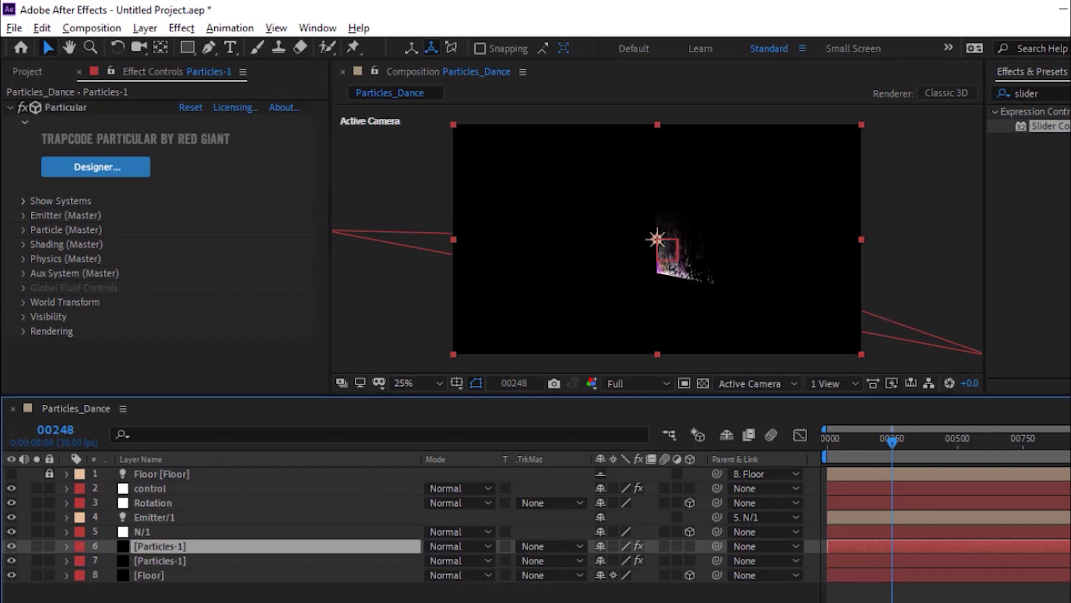
key(Return)
key(End)
key(BackSpace)
text(2)
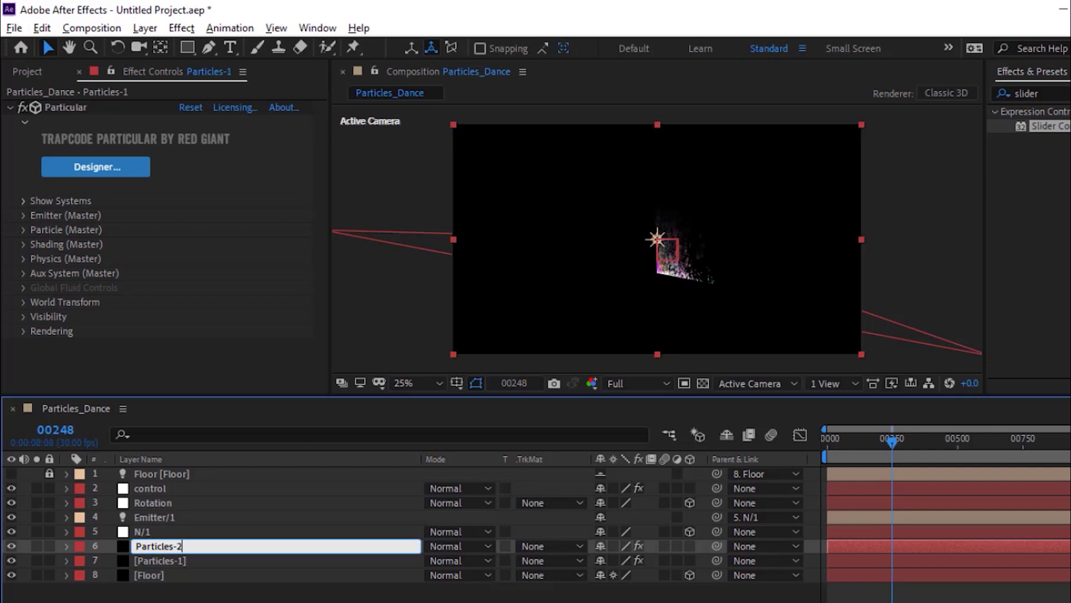
key(Return)
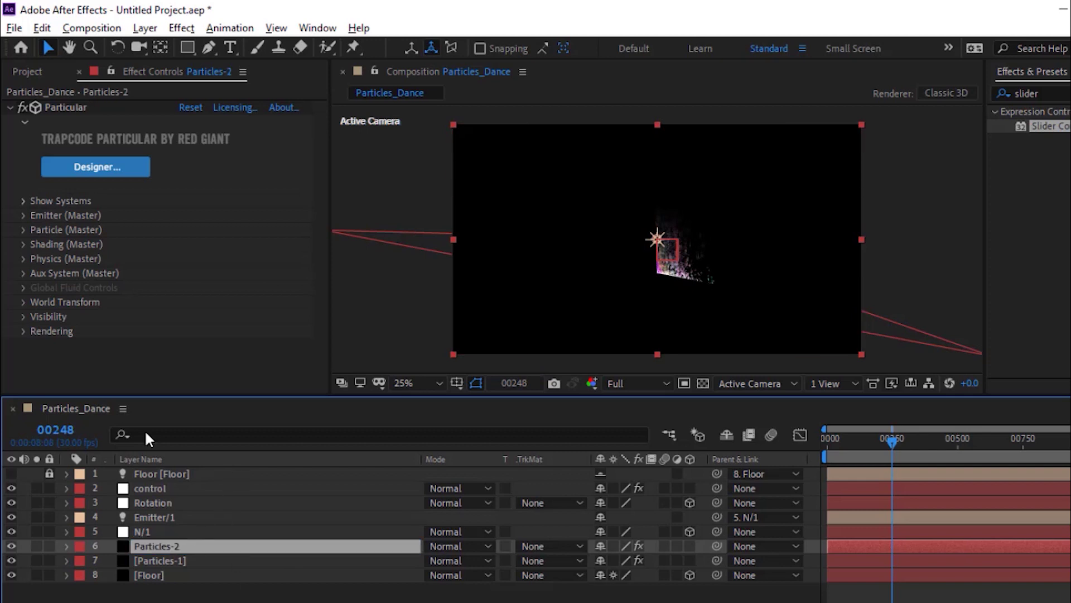
Set the Y Rotation W of Particles-2 to 180° in Particular's World Transform settings.
click(23, 301)
click(195, 326)
text(180)
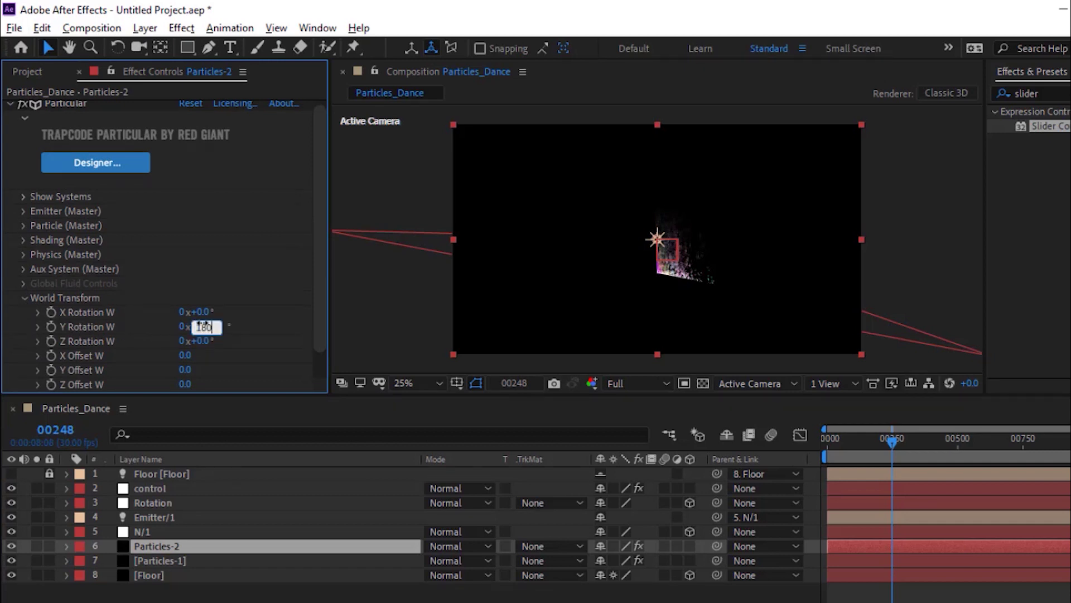
key(Return)
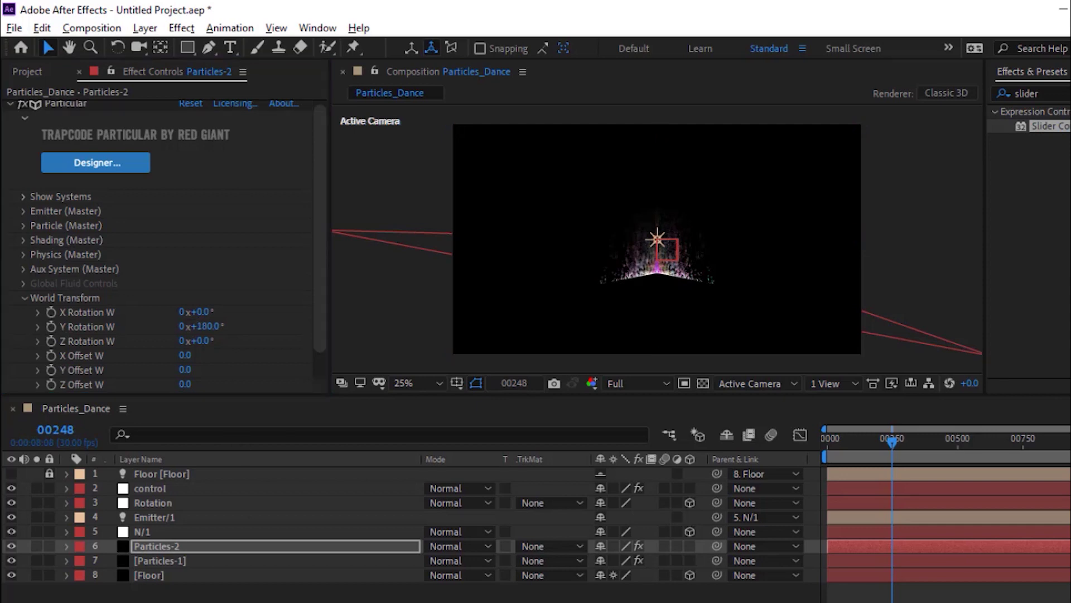
key(ctrl+shift+a)
Duplicate the Emitter/1 light together with its N/1 null twelve times, up to Emitter/13 and N/13.
click(144, 532)
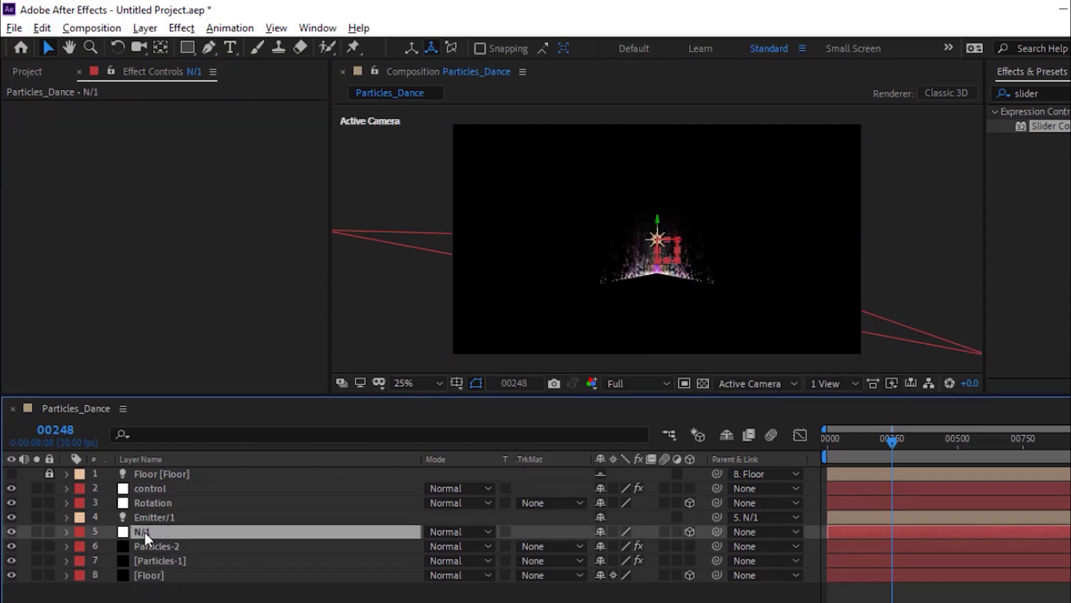
shift+click(157, 517)
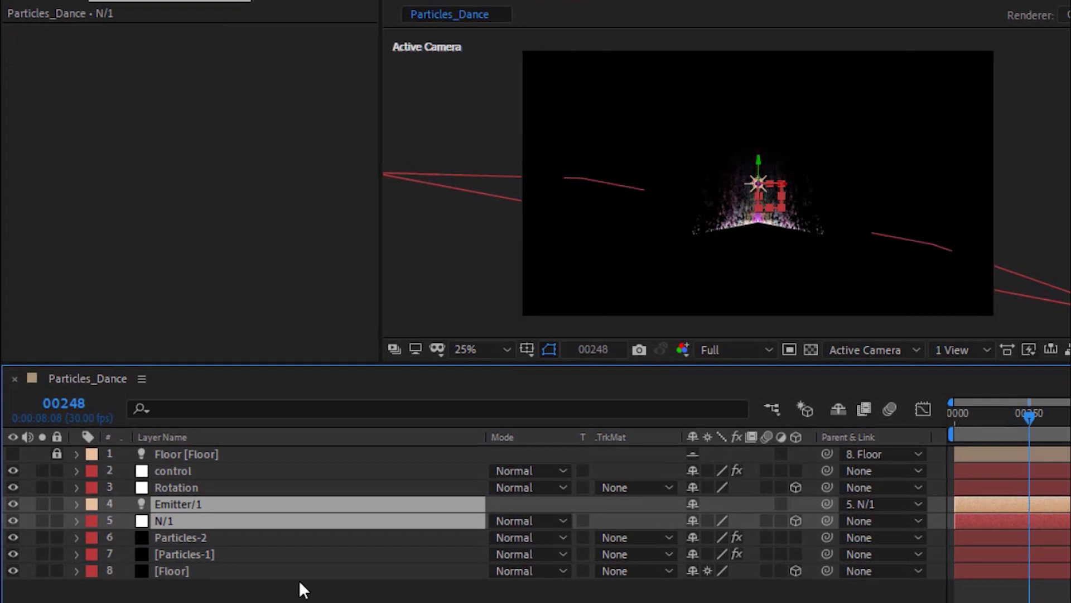
key(ctrl+d)
key(ctrl+d)
key(ctrl+d)
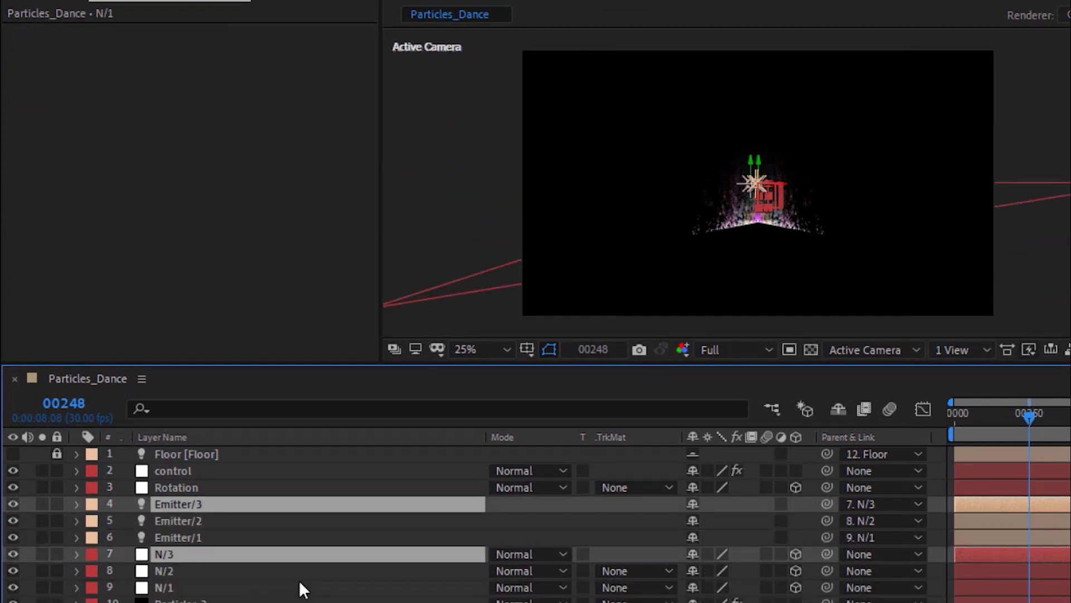
key(ctrl+d)
key(ctrl+d)
key(ctrl+d)
key(ctrl+d)
key(ctrl+d)
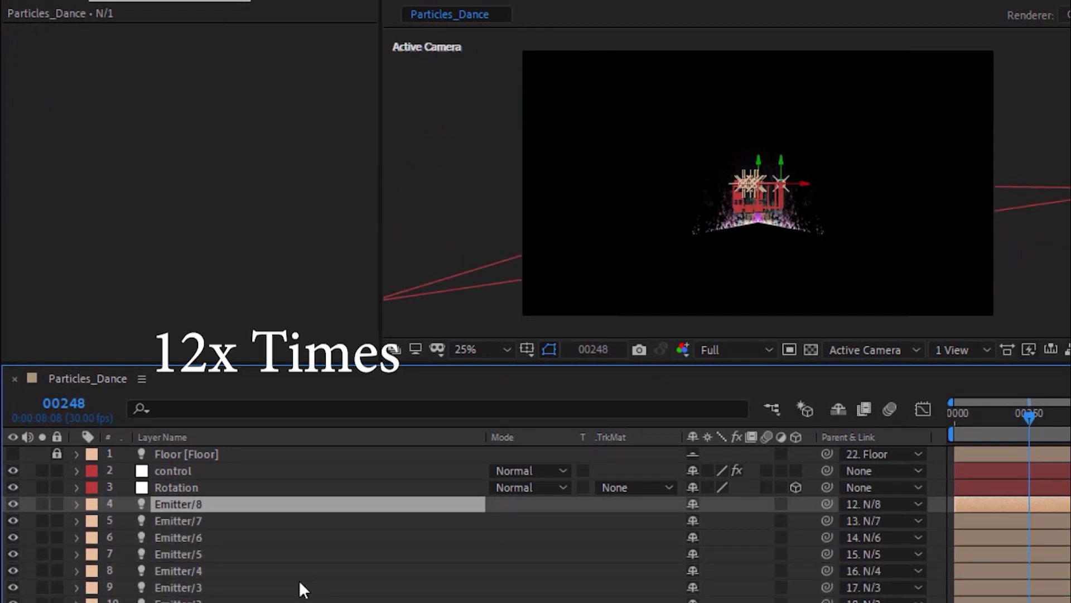
key(ctrl+d)
key(ctrl+d)
key(ctrl+d)
key(ctrl+d)
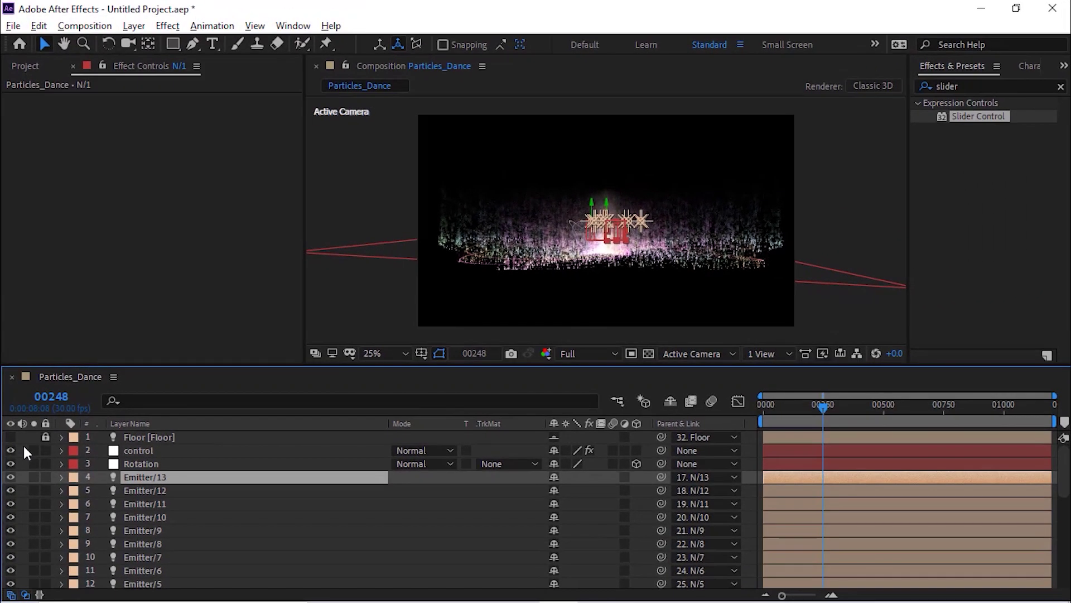
Create a two-node camera named Camera with a zoom of 351.21 mm and depth of field enabled.
click(139, 28)
mouse_move(162, 44)
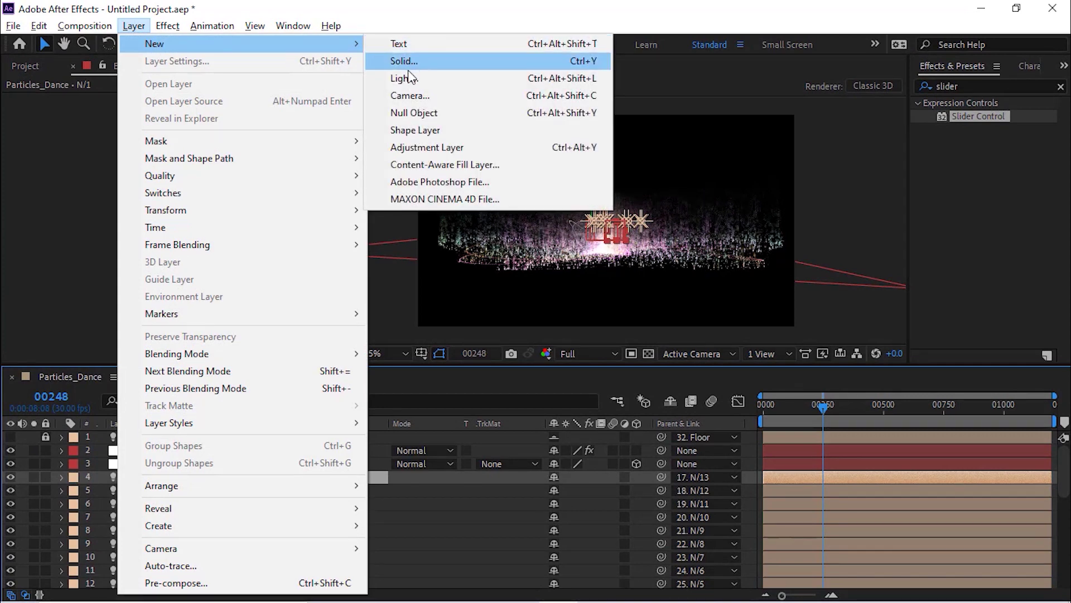
click(409, 95)
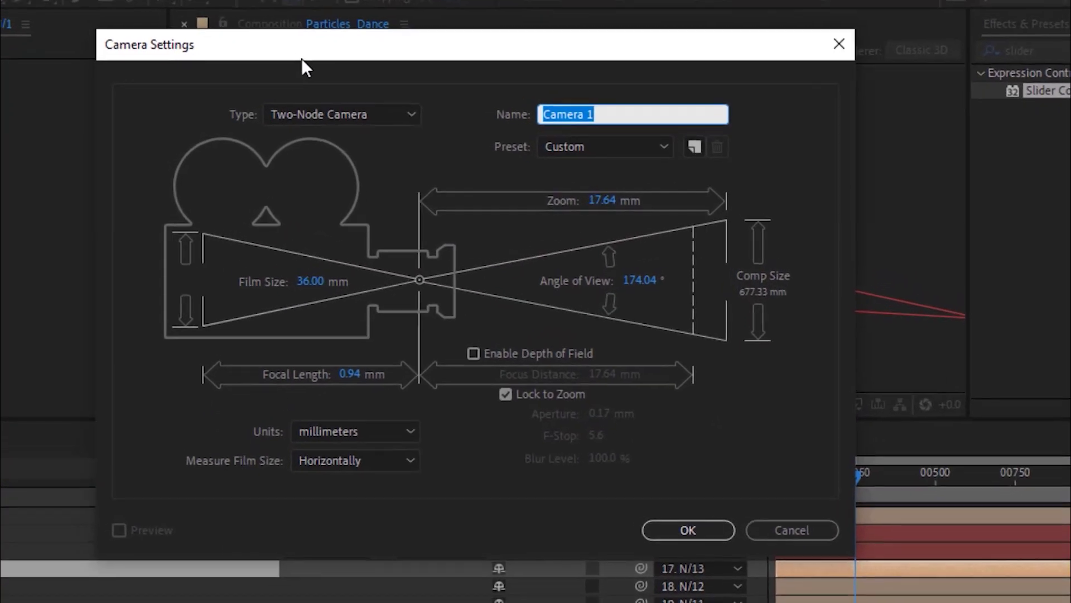
key(Right)
key(BackSpace)
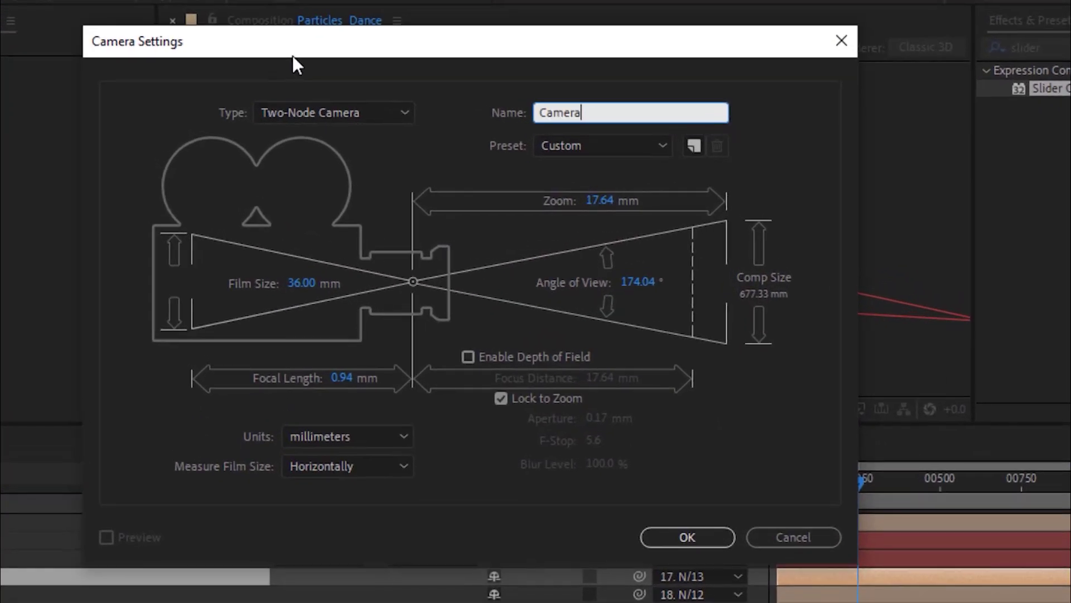
key(Tab)
key(Tab)
text(351.21)
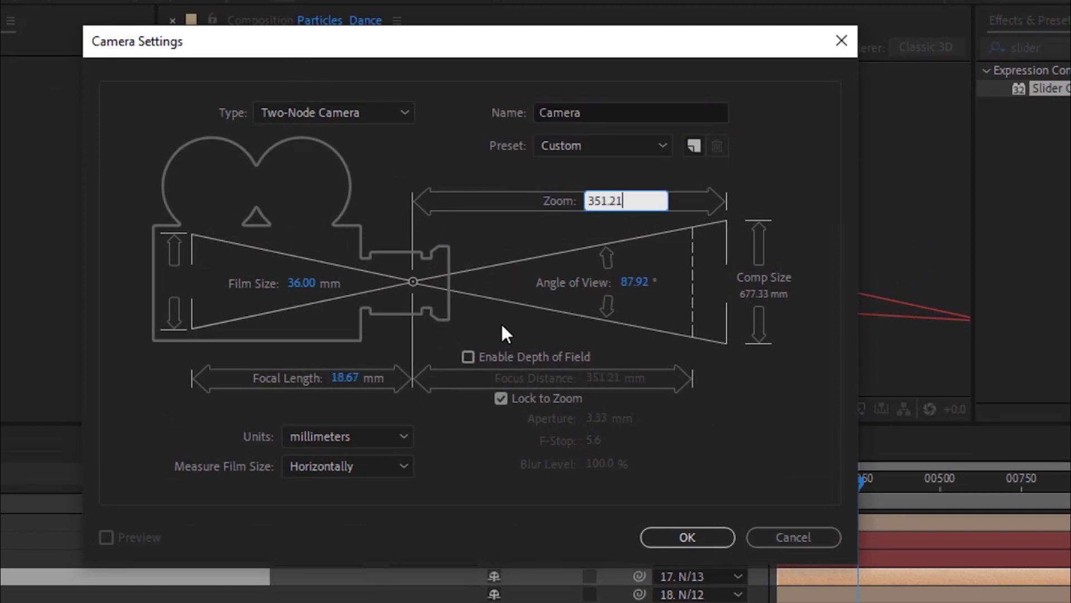
click(468, 358)
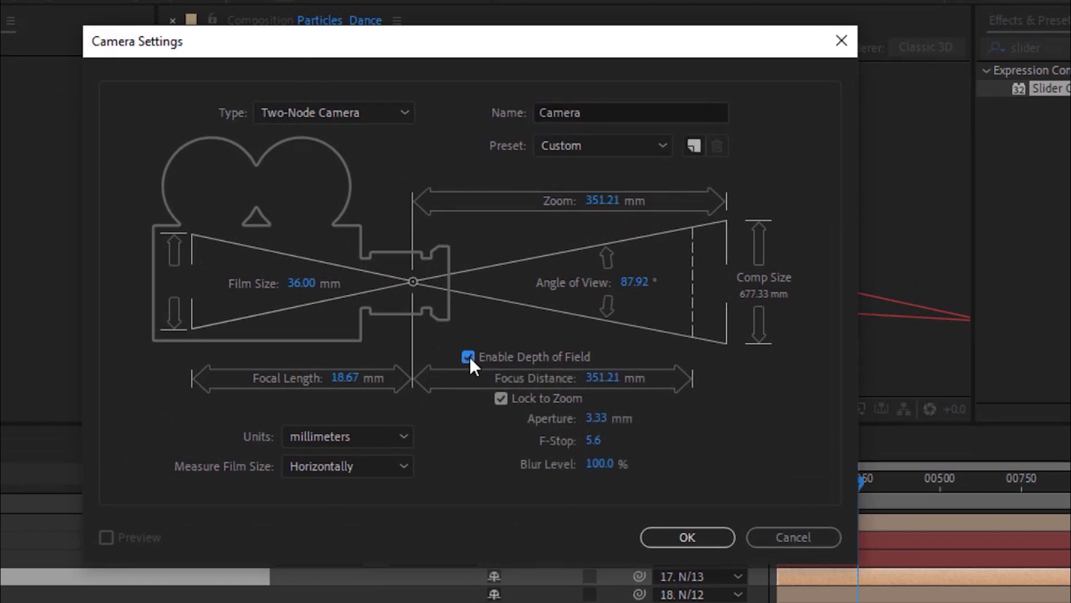
click(681, 535)
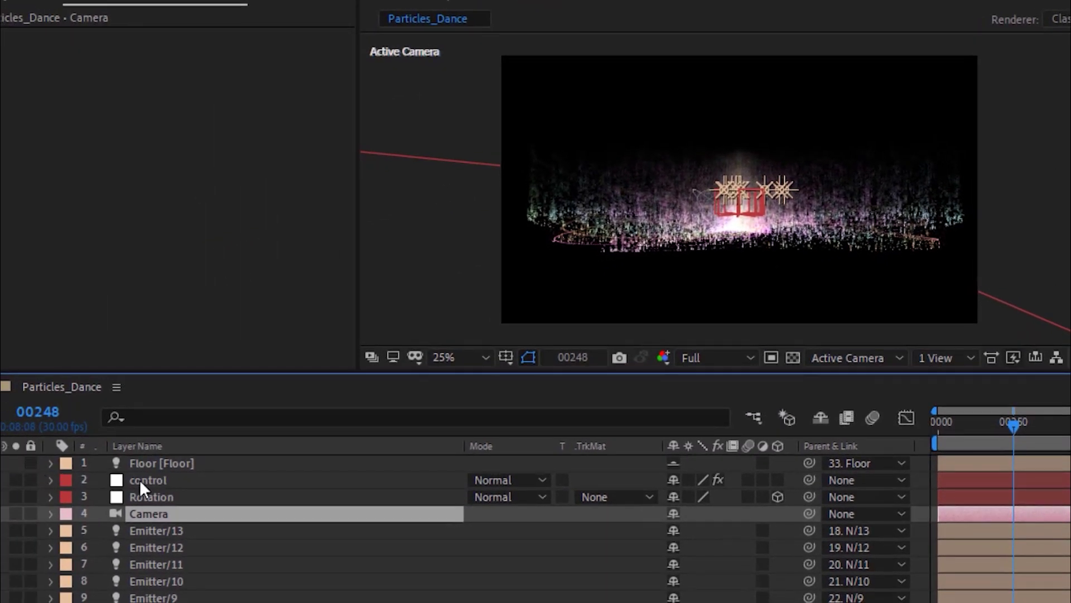
Move the Floor light layer between the Rotation and Camera layers and lock it.
drag(166, 463, 166, 498)
click(30, 497)
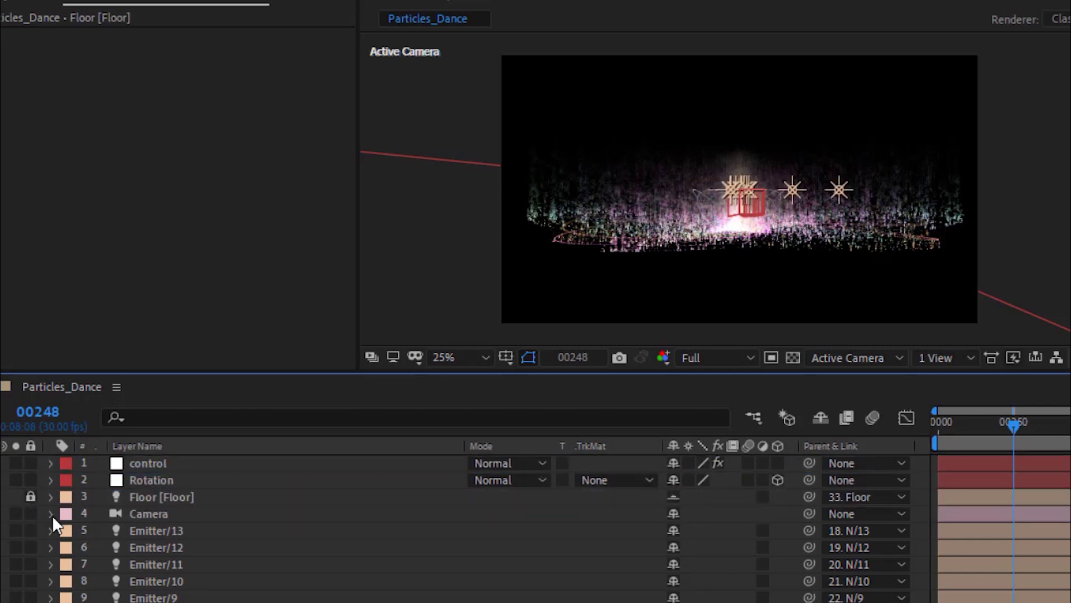
Set the camera's Point of Interest Y to 1000 and its Position Y to 430.
click(51, 514)
click(69, 531)
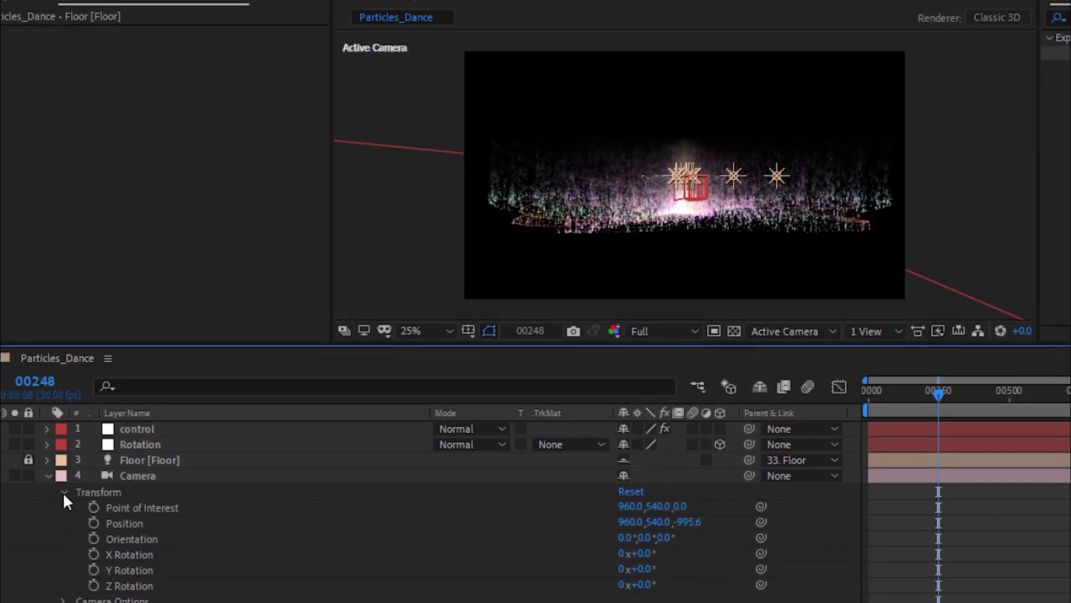
click(657, 506)
text(1000)
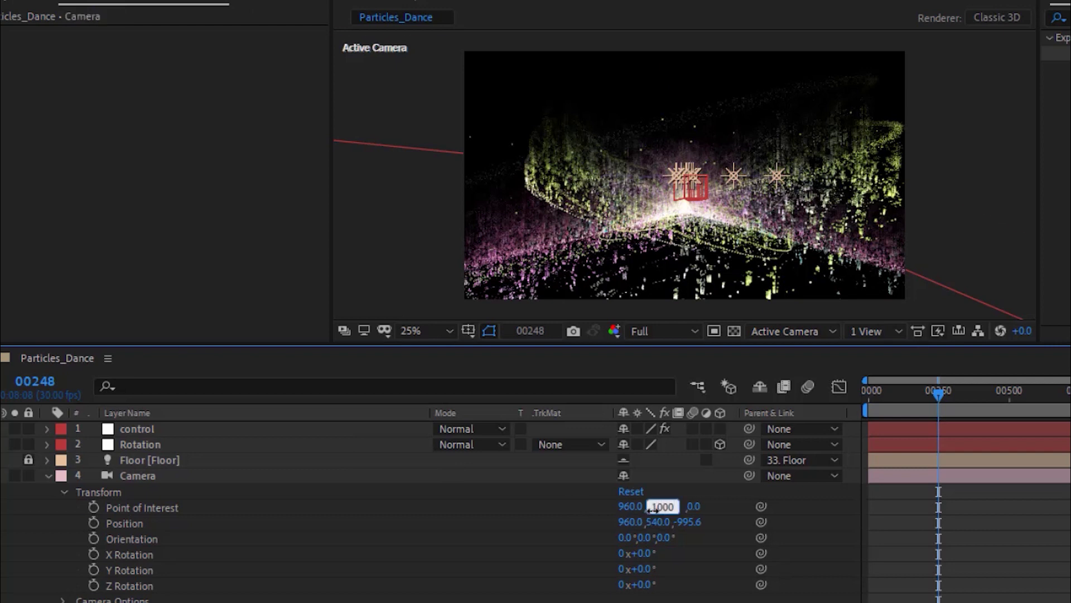
key(Tab)
key(Tab)
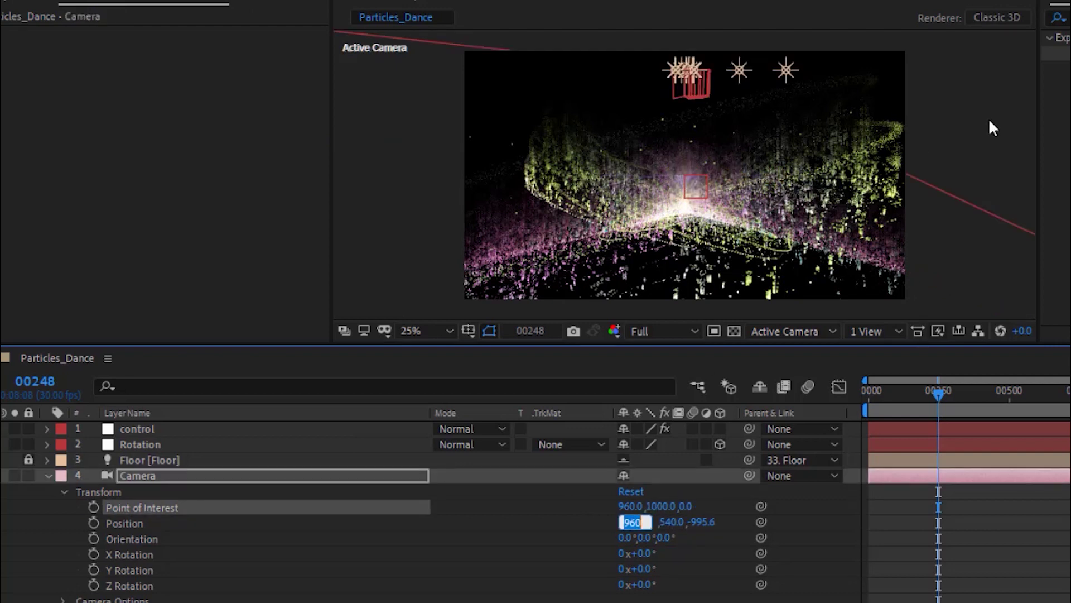
key(Tab)
text(430)
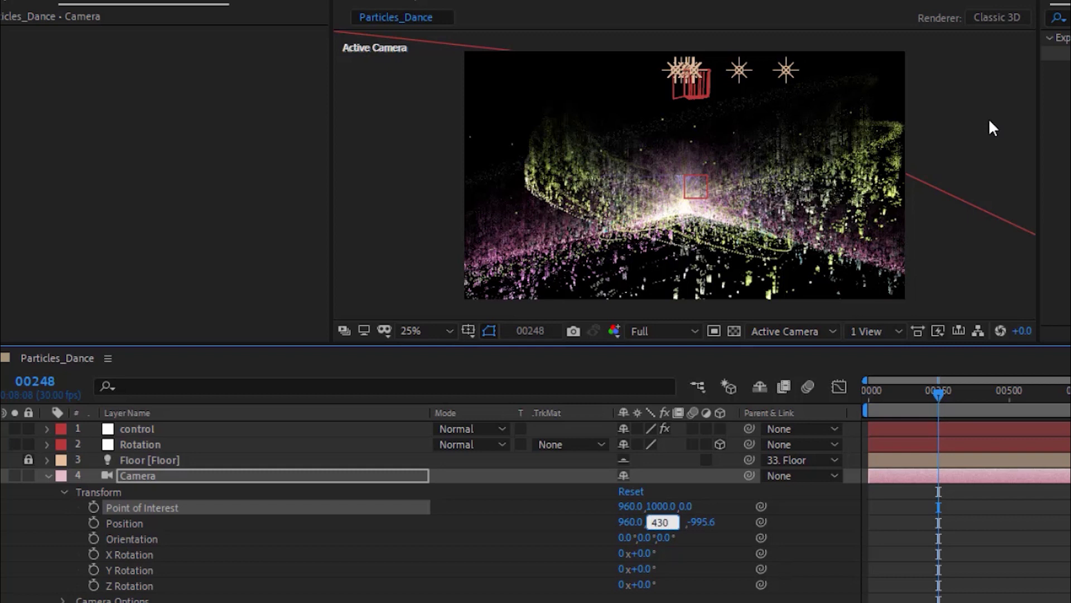
key(Return)
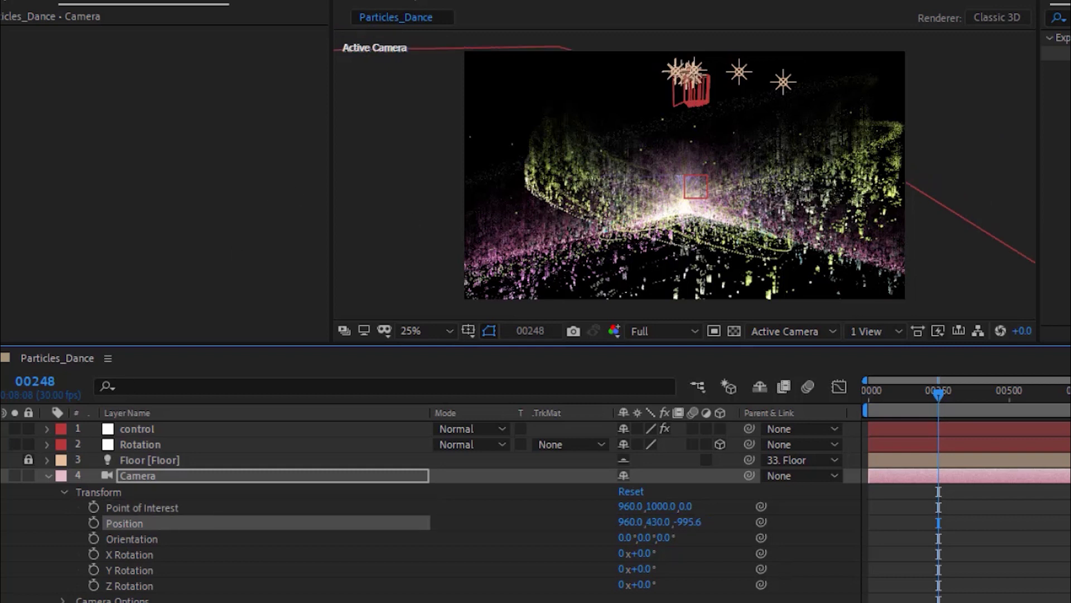
Set the camera's Aperture to 300 pixels and collapse the Camera layer's properties.
click(64, 492)
click(63, 507)
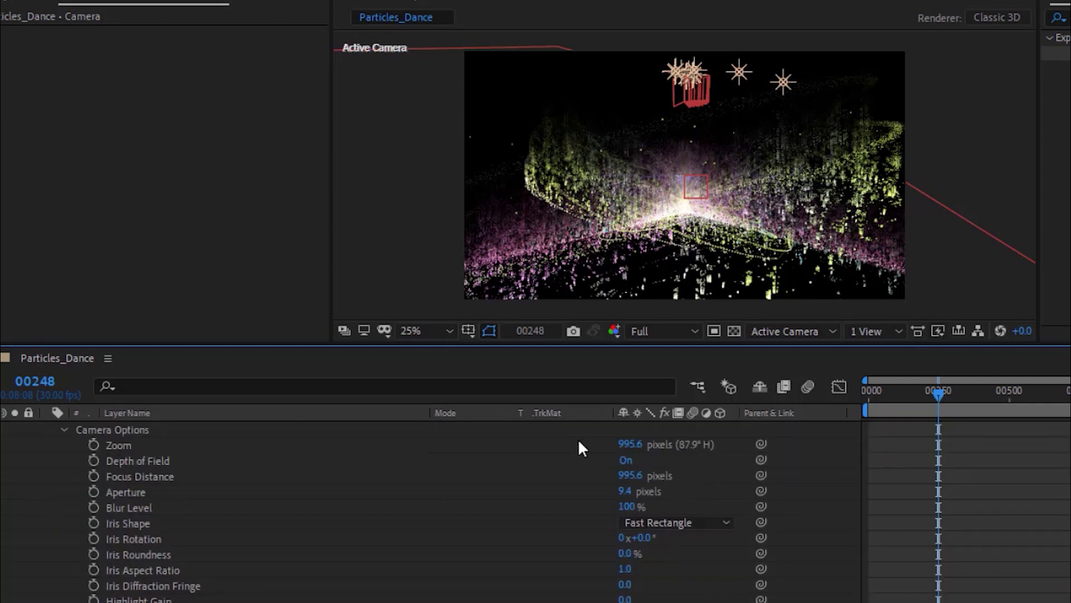
click(626, 491)
text(300)
key(Return)
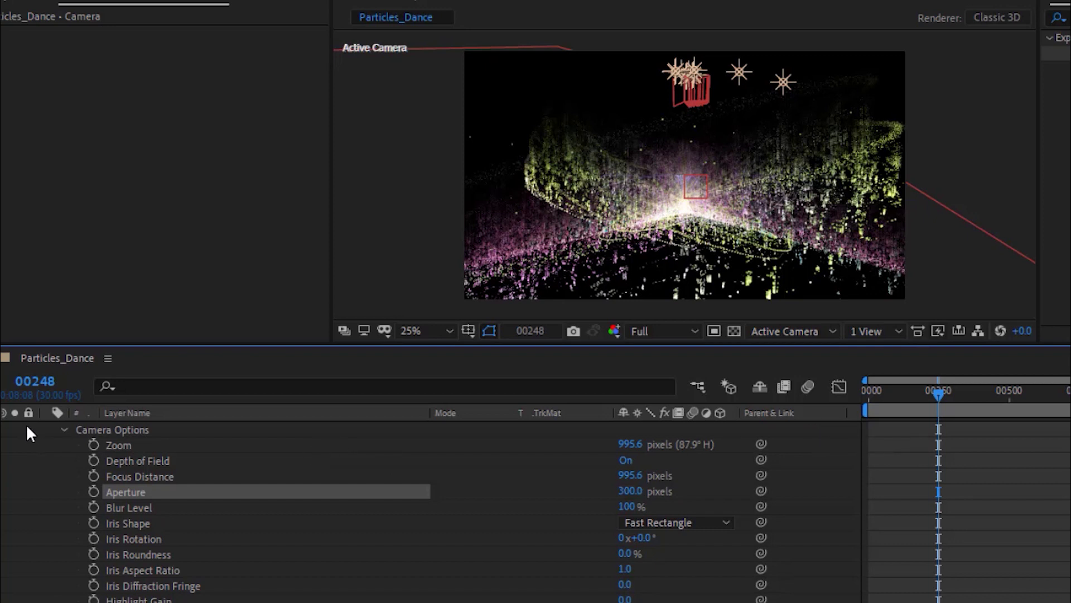
click(63, 429)
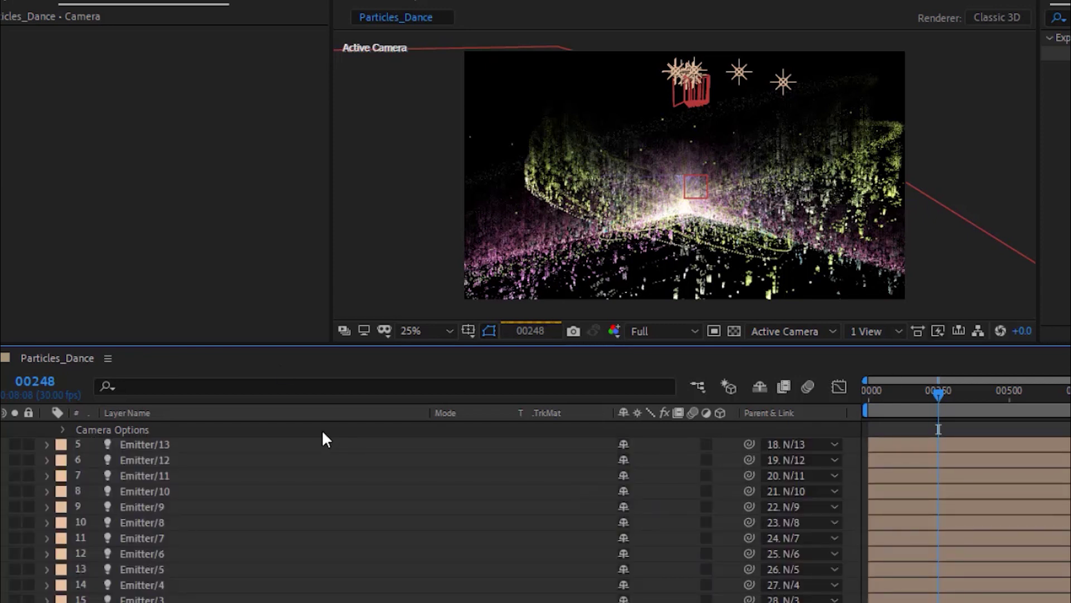
scroll(192, 452, up, 3)
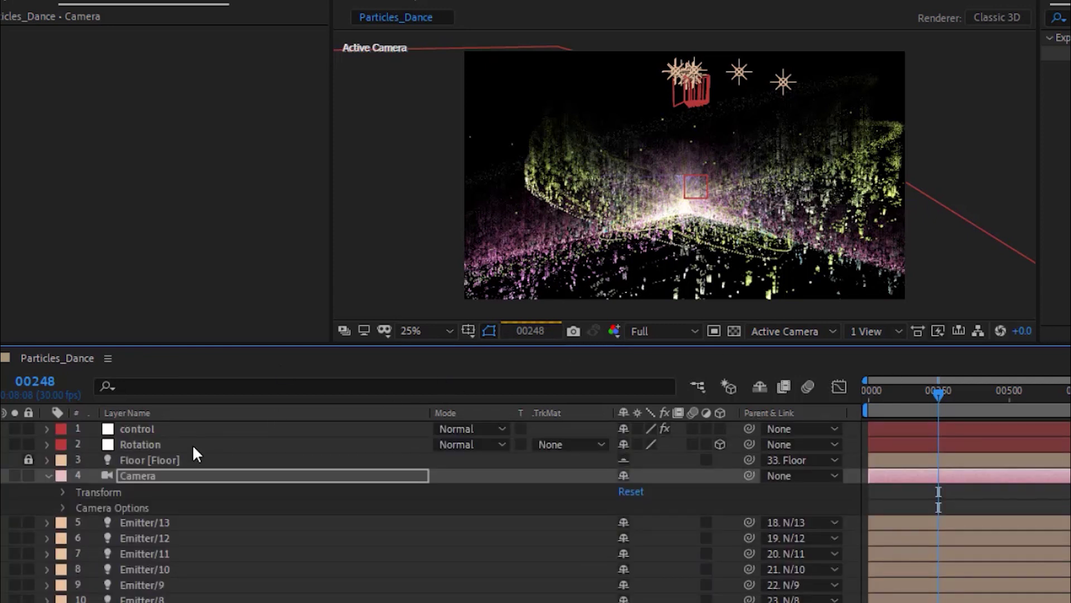
click(48, 476)
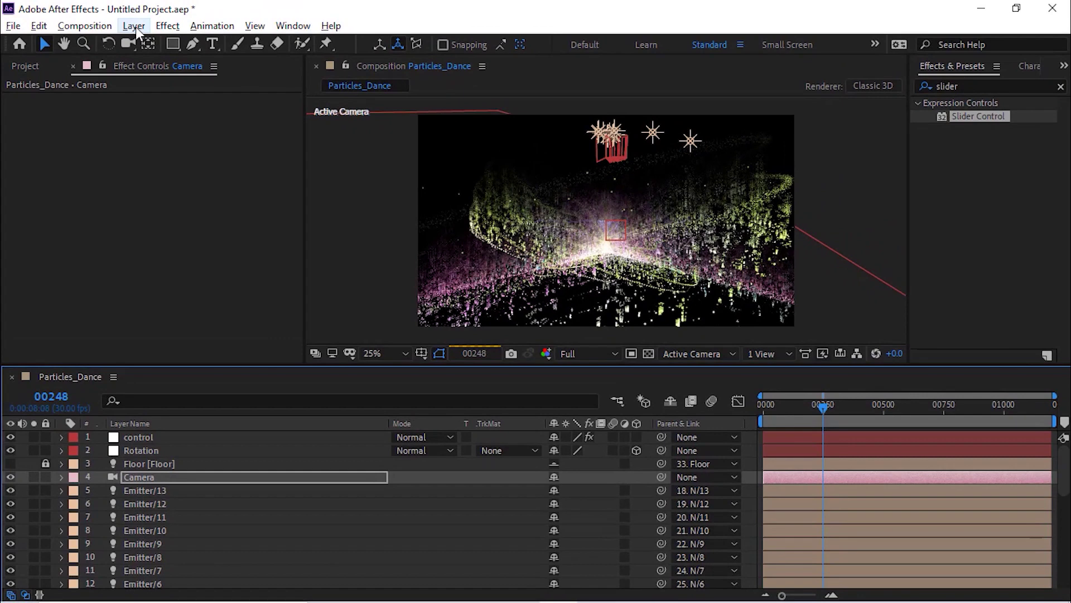
Add an adjustment layer at the top of the layer stack and rename it CC.
click(134, 26)
mouse_move(239, 49)
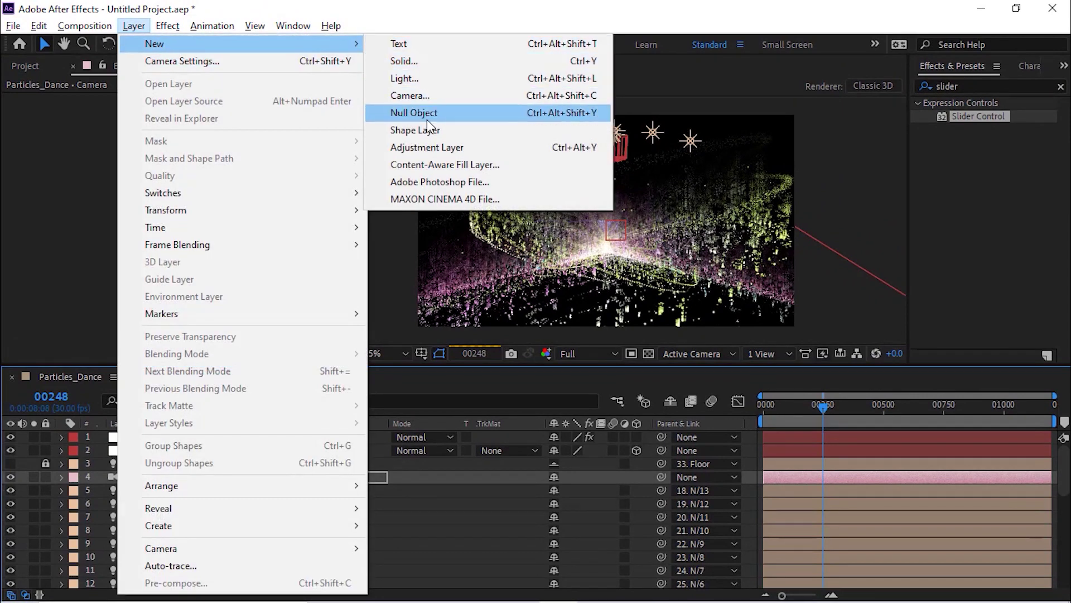
click(430, 147)
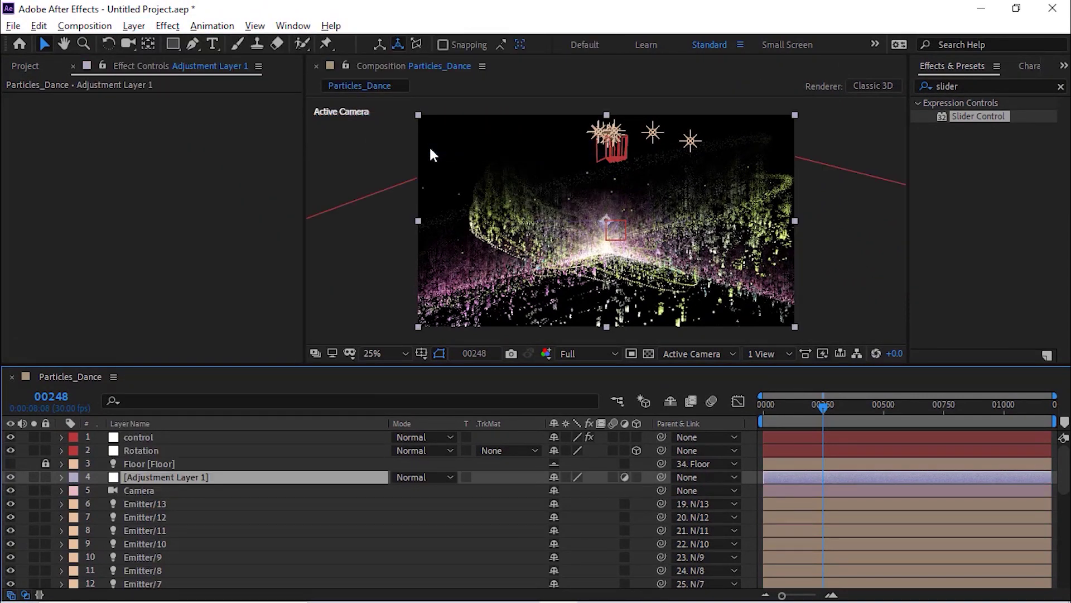
drag(156, 478, 158, 434)
key(Return)
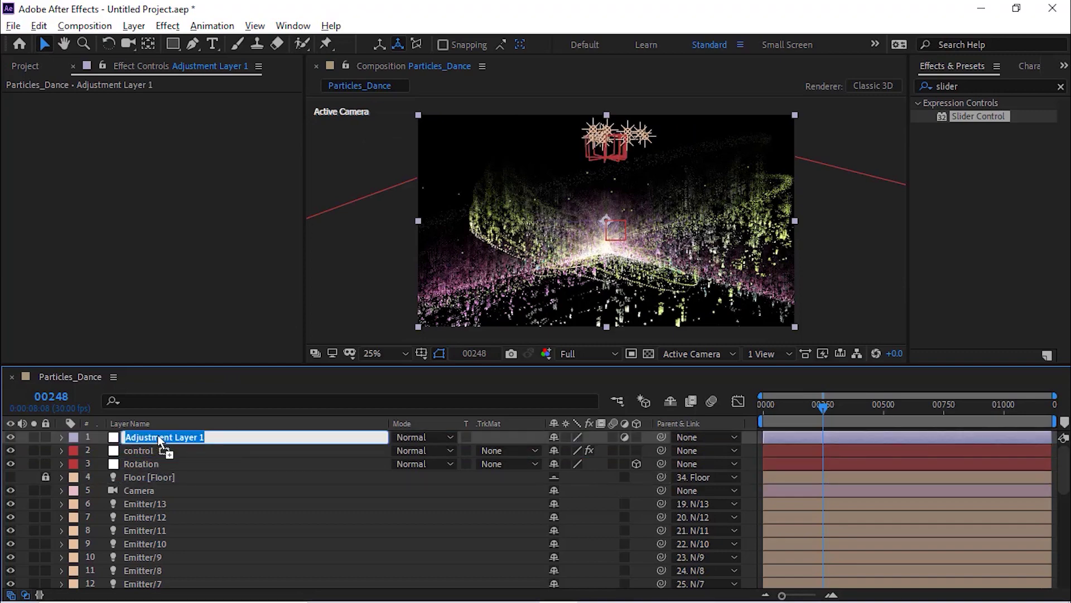
text(CC)
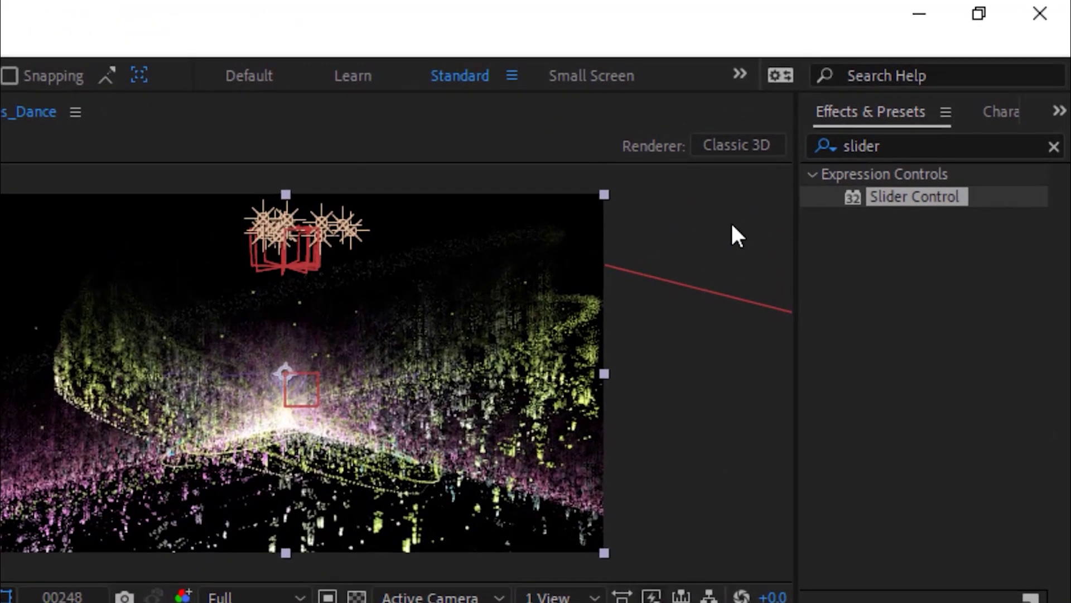
Find the Curves effect and apply it to the CC adjustment layer.
double_click(897, 144)
key(BackSpace)
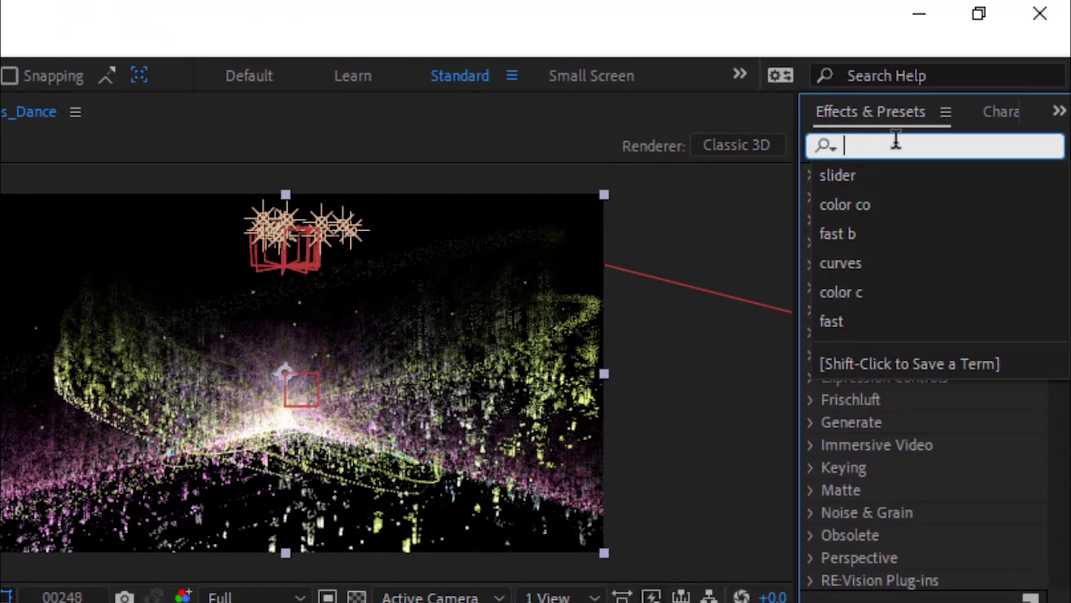
text(curves)
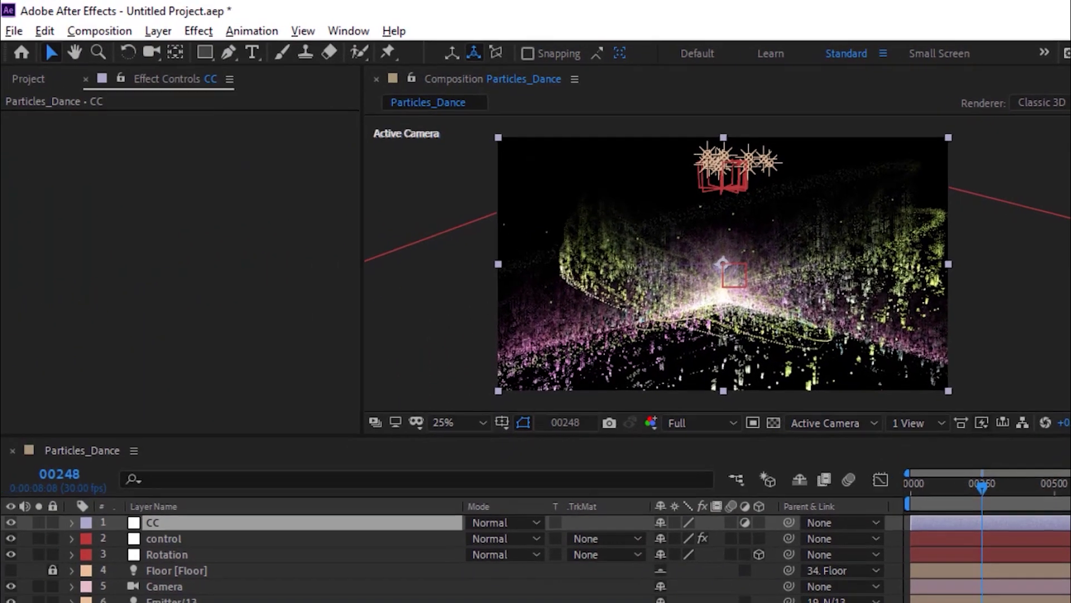
double_click(1003, 230)
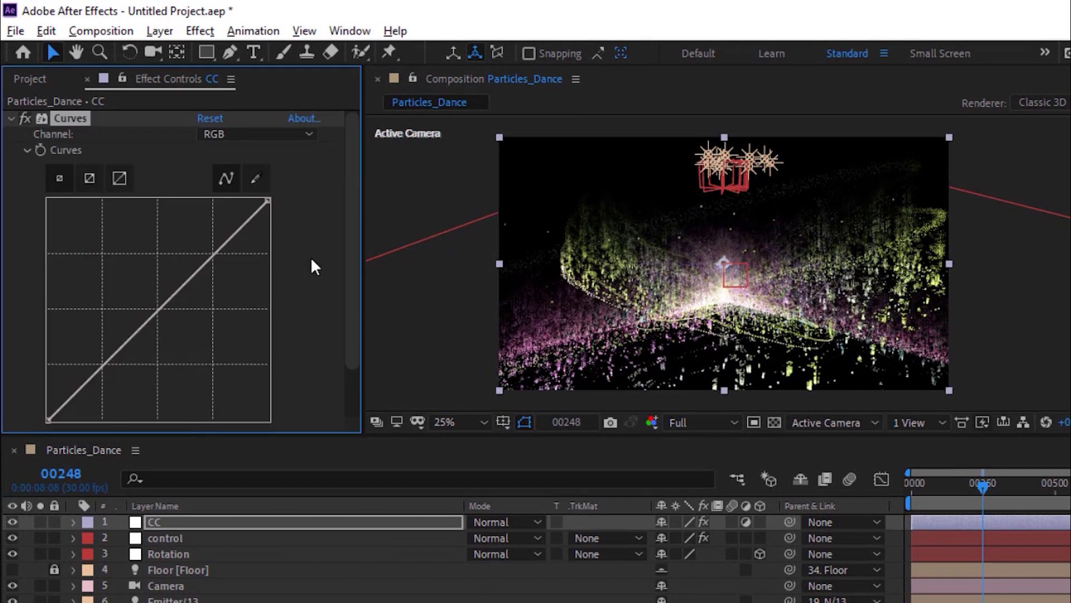
Raise the highlights of the Red curve and pull its shadows back close to the diagonal.
click(257, 136)
click(259, 175)
drag(218, 251, 202, 241)
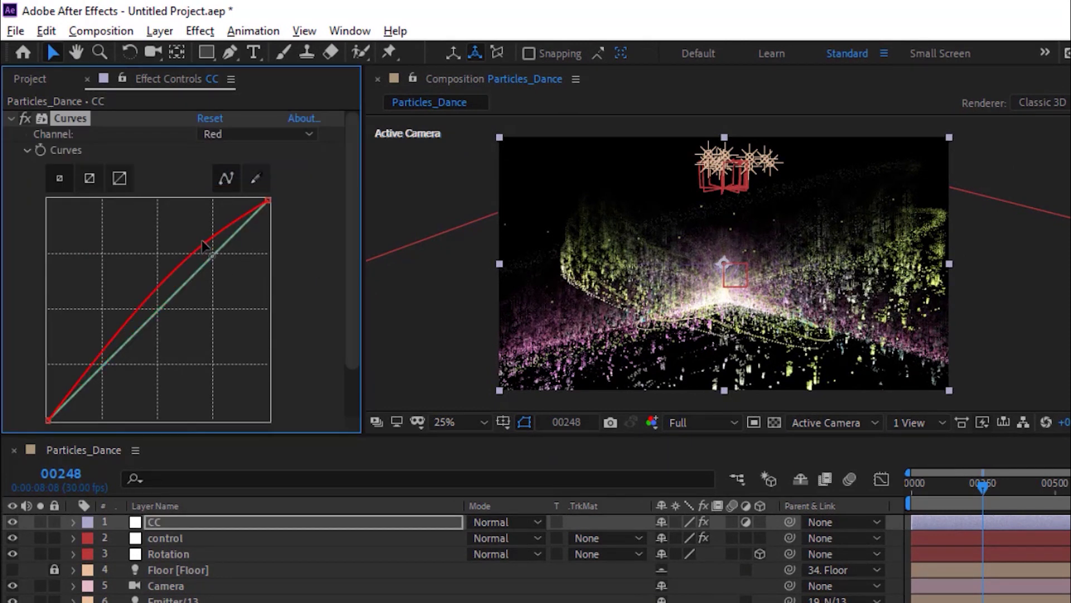
drag(120, 329, 121, 341)
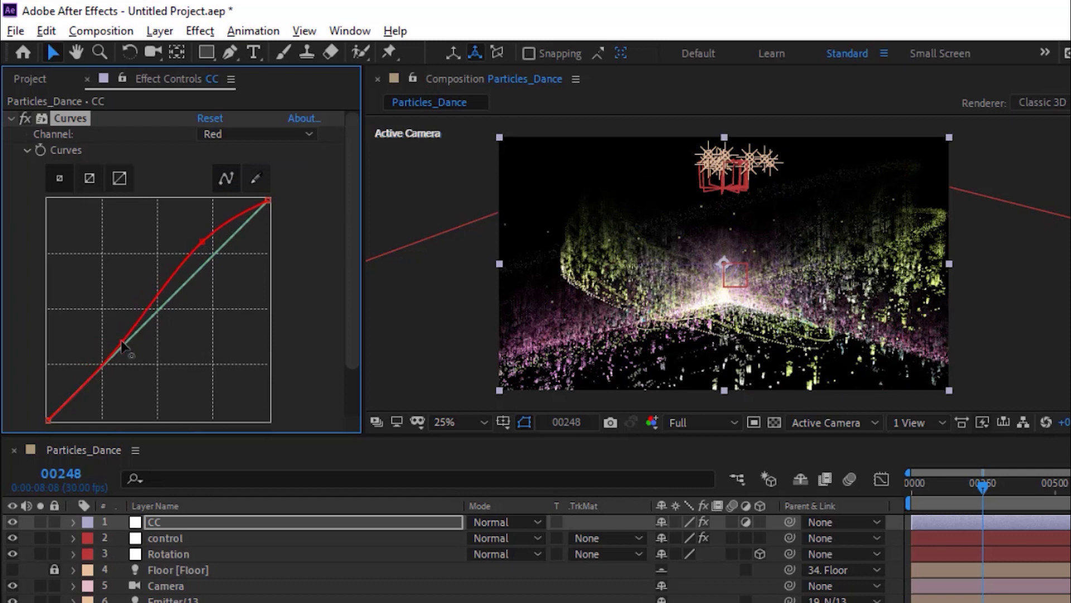
Raise the upper part of the Green curve slightly and bend the Blue curve a little above the diagonal on CC.
click(234, 134)
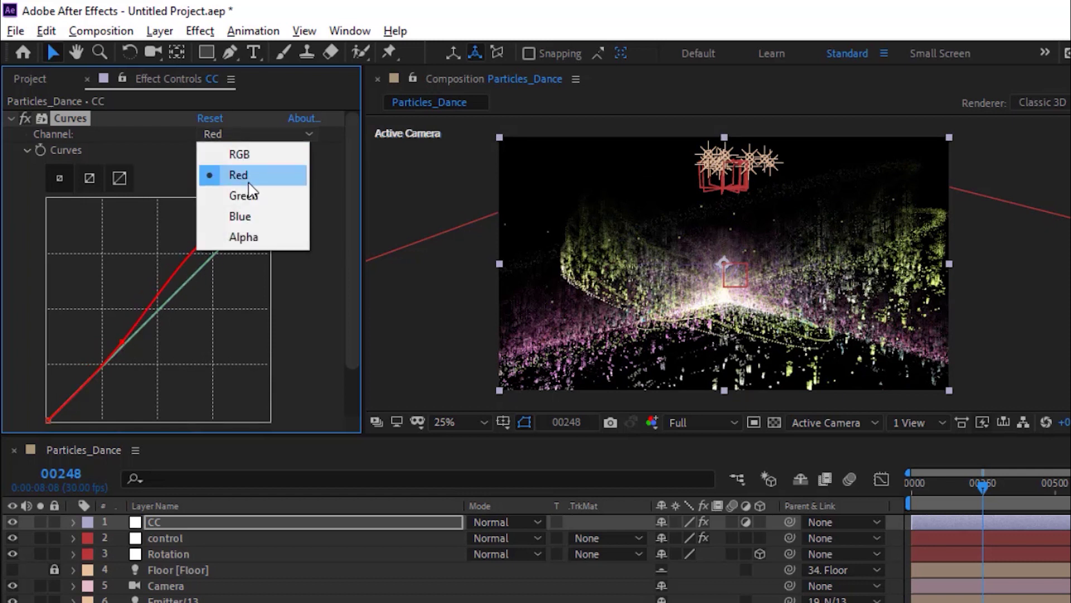
click(247, 195)
drag(222, 247, 188, 271)
click(246, 136)
click(248, 215)
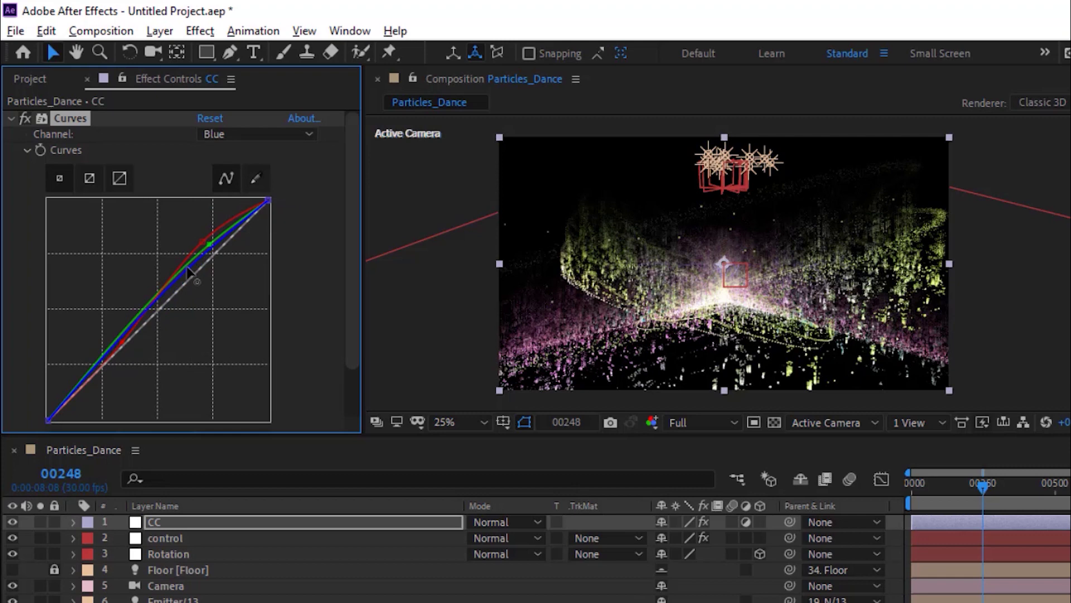
scroll(189, 272, down, 2)
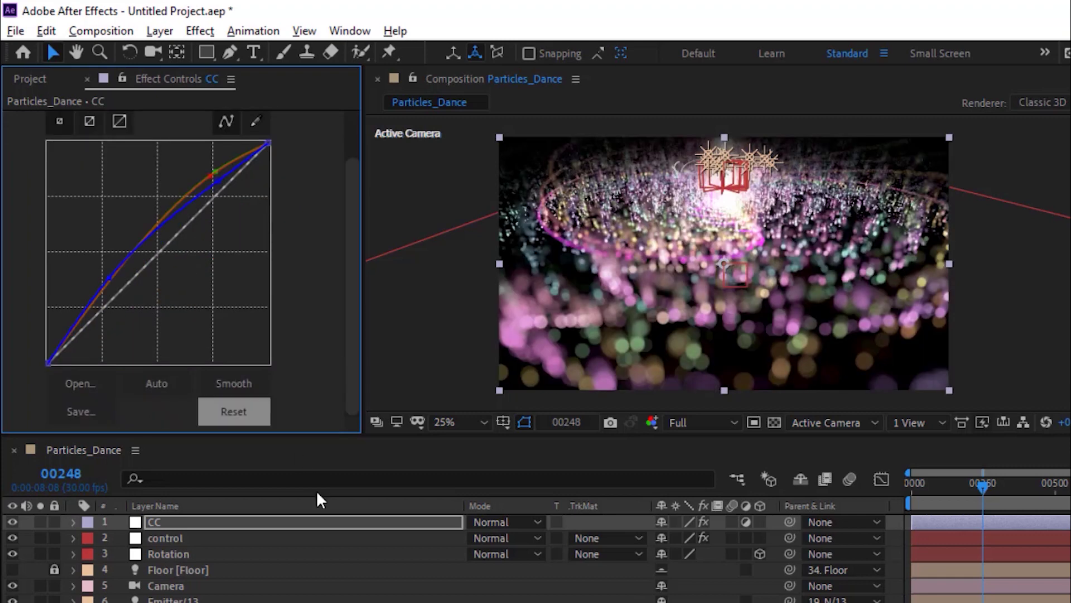
click(190, 521)
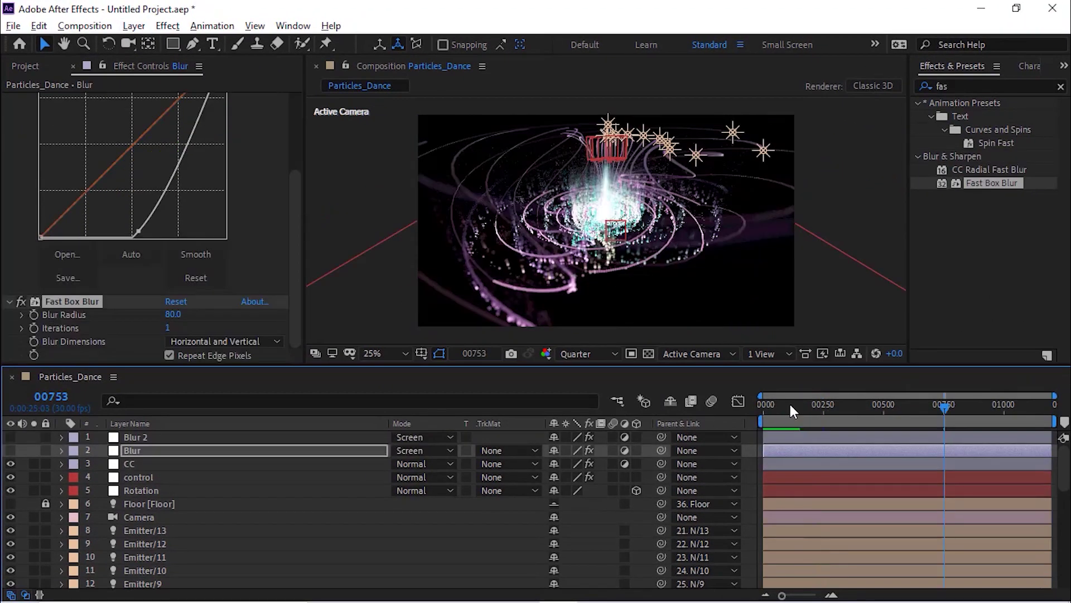
Play the particle animation from frame 0 and examine how the particles look around frame 743.
drag(789, 403, 765, 407)
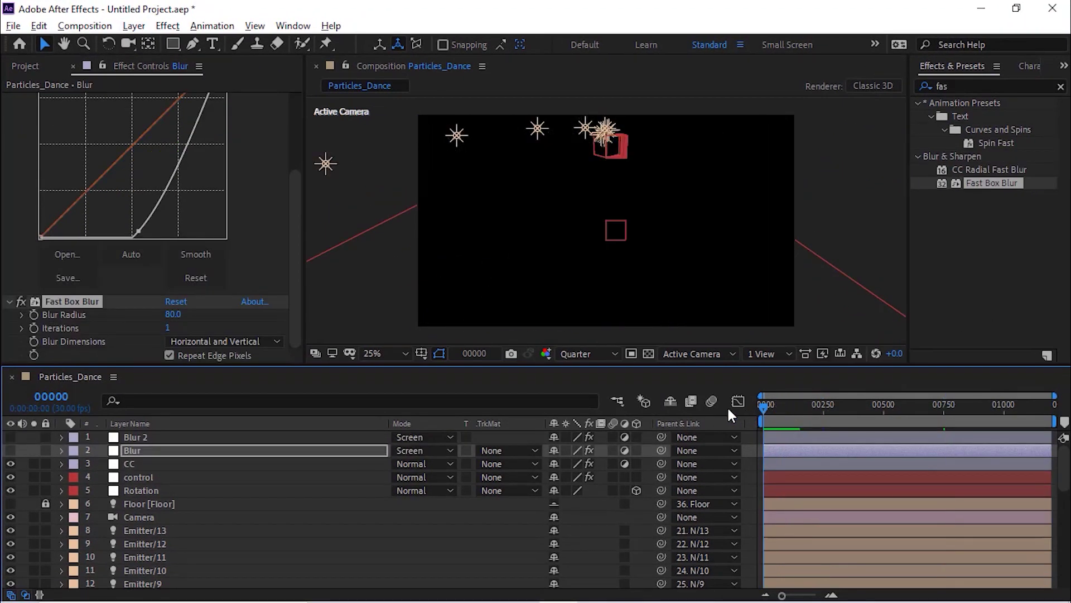
key(space)
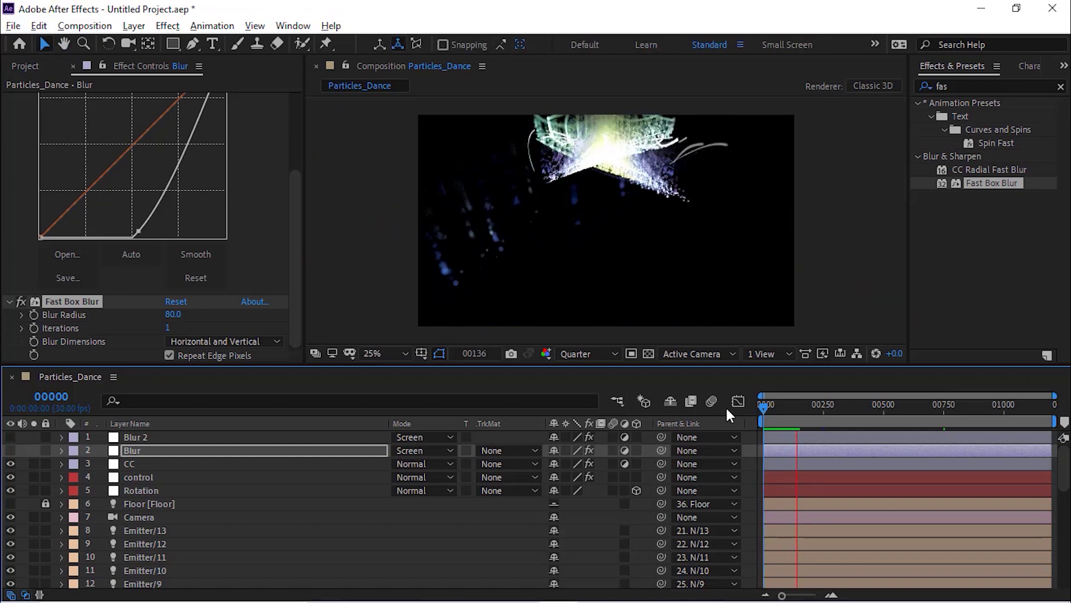
click(879, 405)
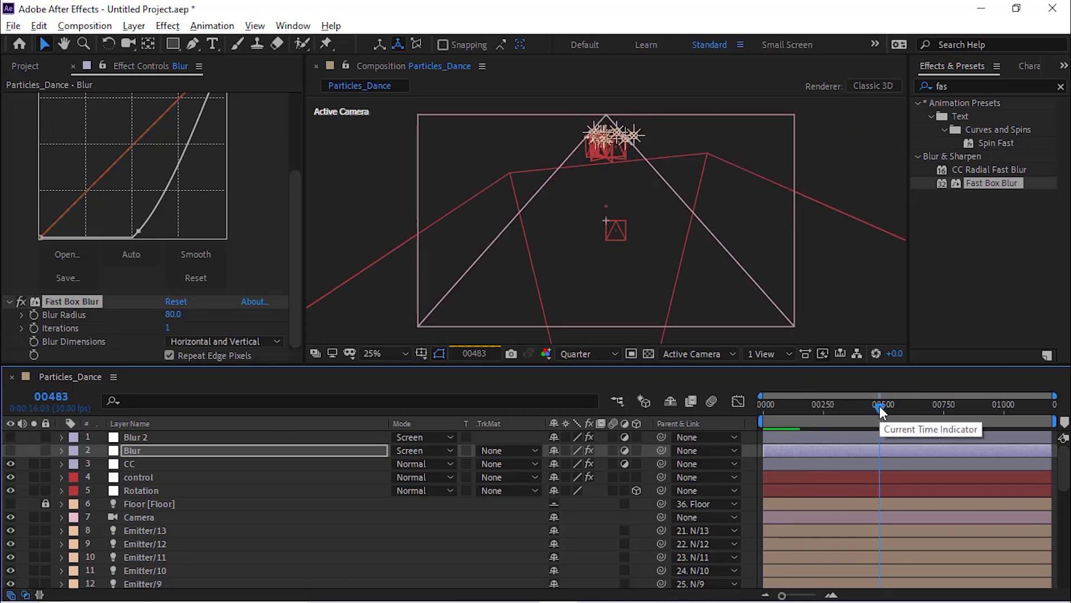
drag(879, 406, 943, 407)
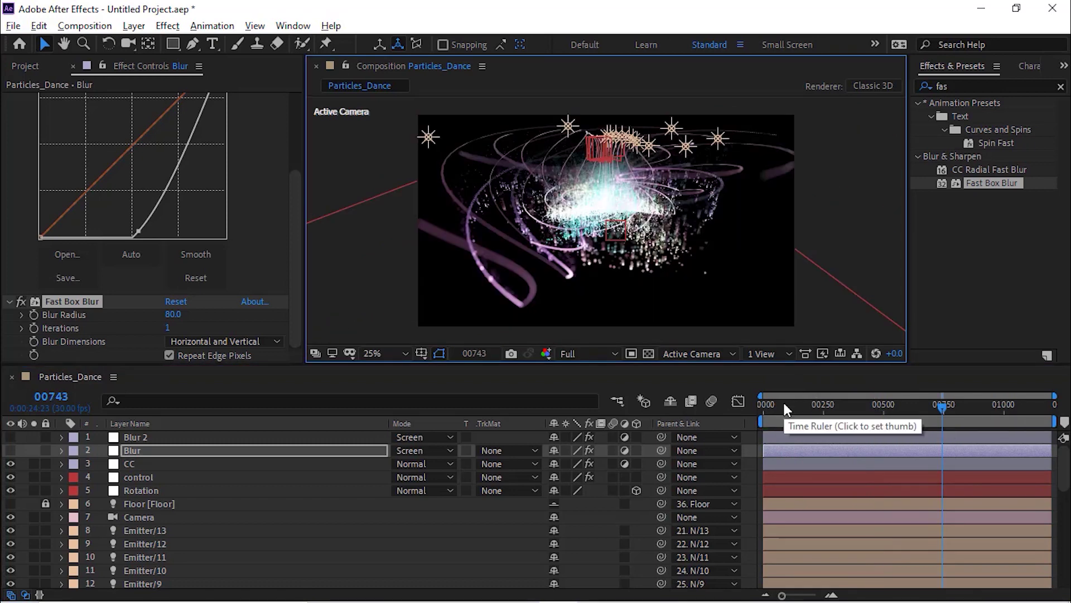